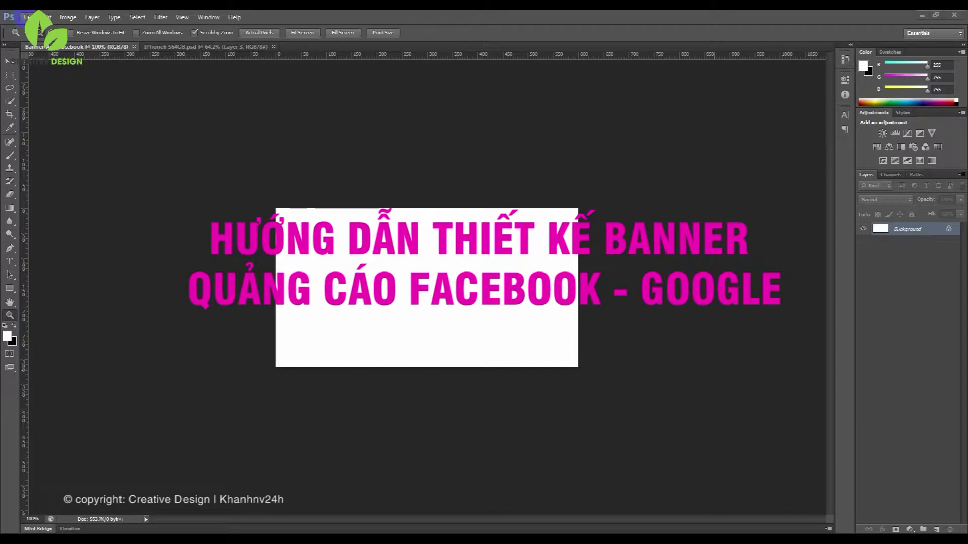
Open the New document dialog from the File menu.
click(27, 17)
click(40, 28)
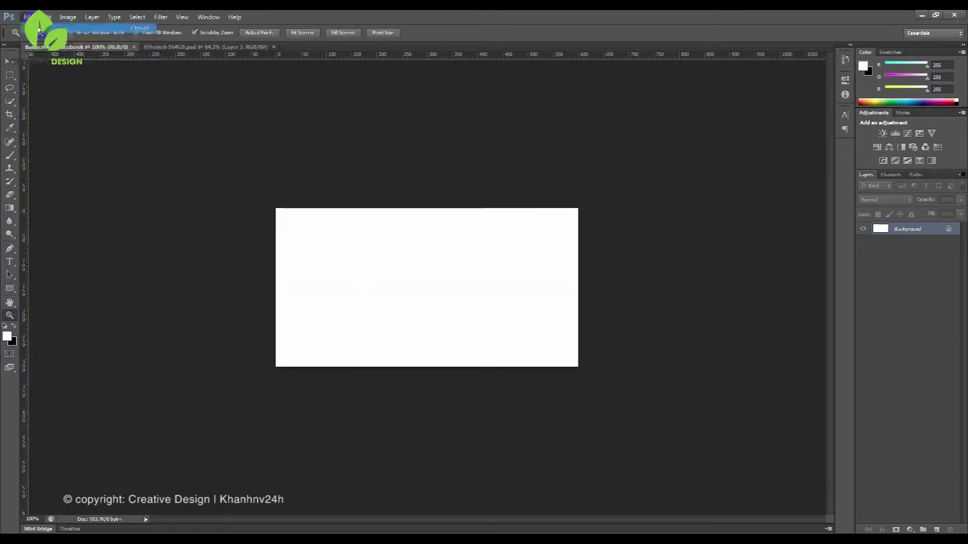
Name the document Huong-dan-thiet-ke-banner, size it 600 × 315 px, keep White background, confirm.
drag(409, 346, 465, 229)
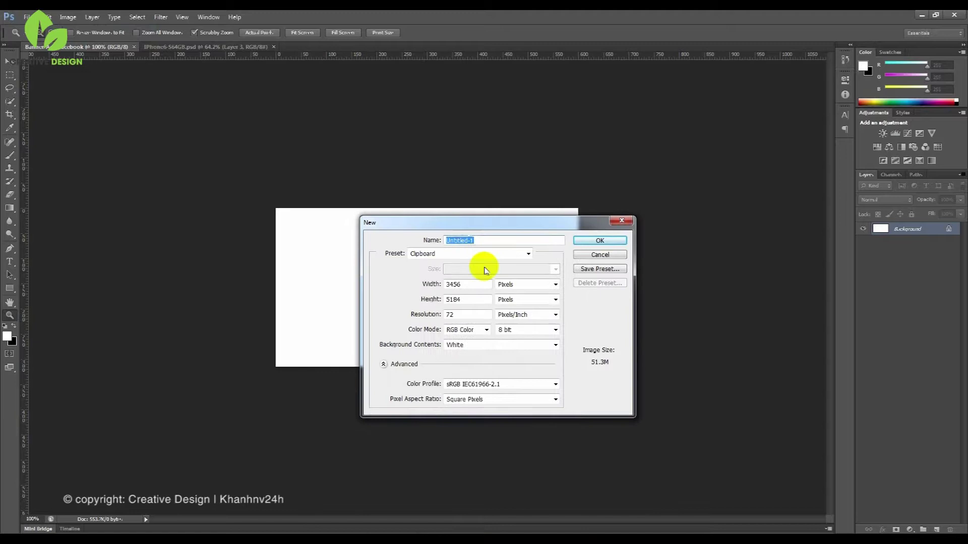
text(ie)
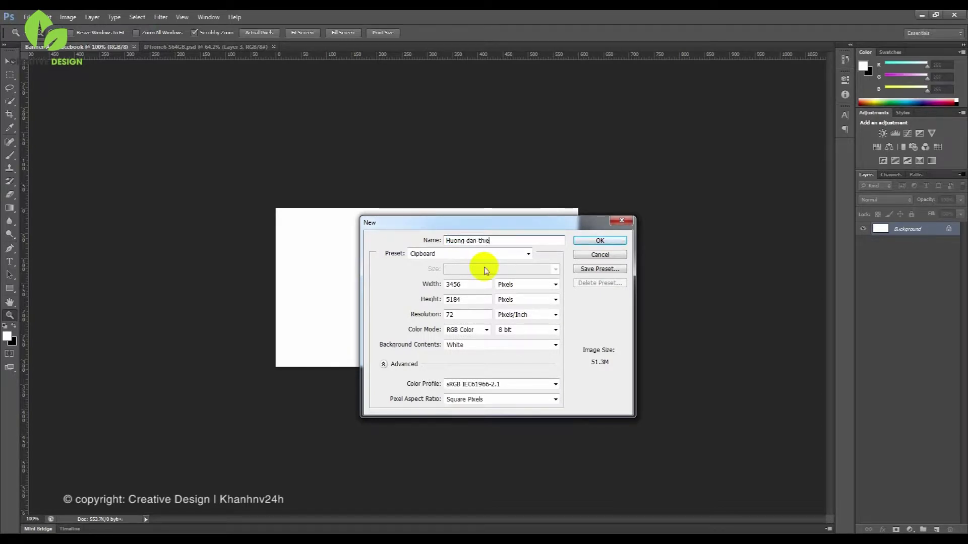
text(t-ke-banner)
double_click(474, 285)
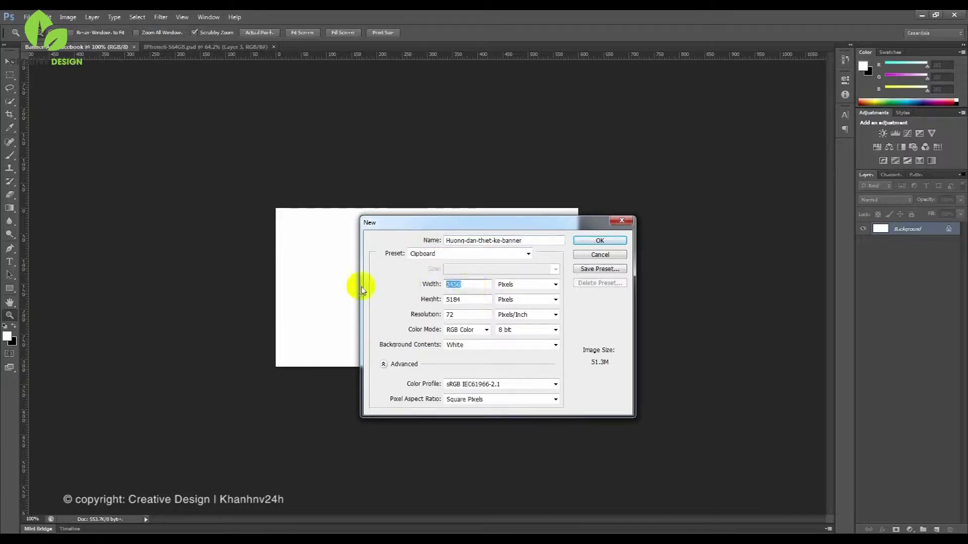
text(600)
key(Tab)
key(Tab)
text(31)
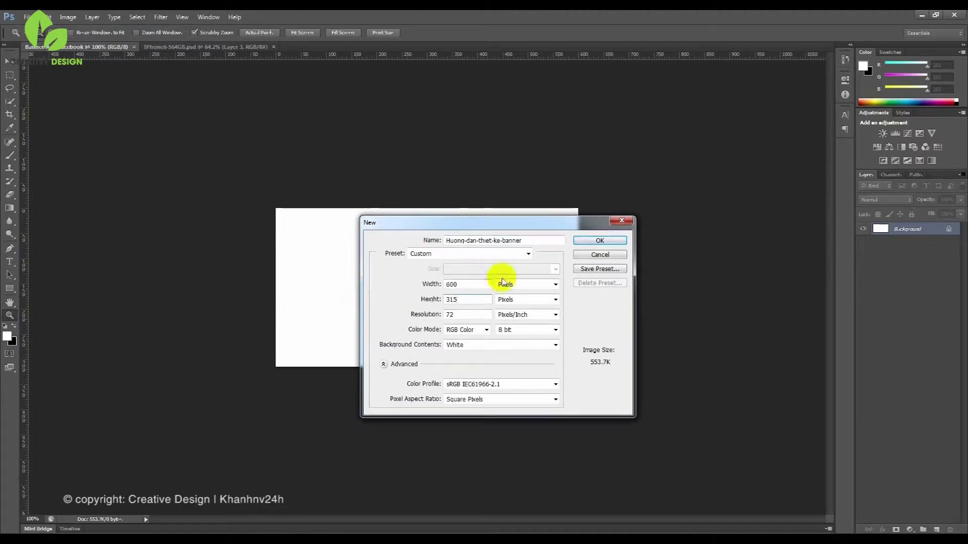
click(496, 346)
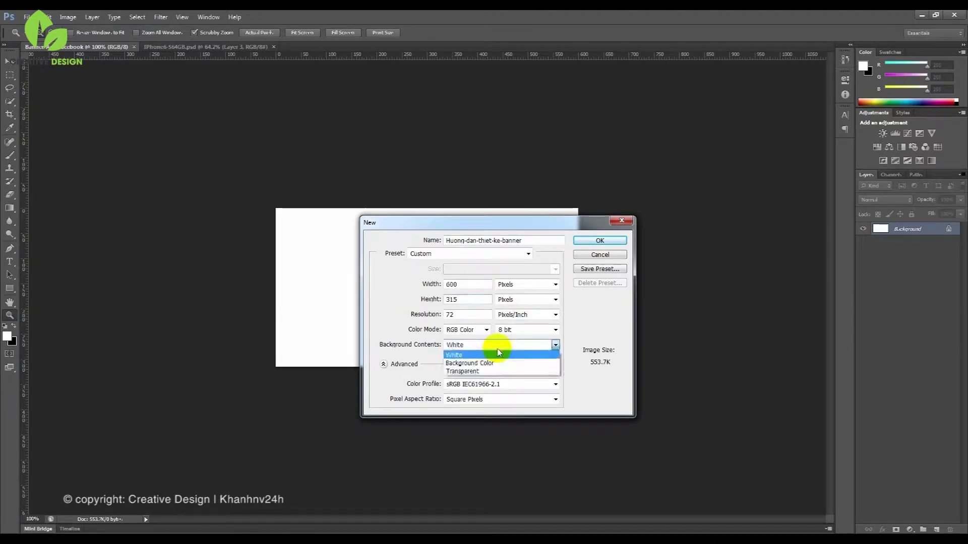
click(467, 373)
click(451, 346)
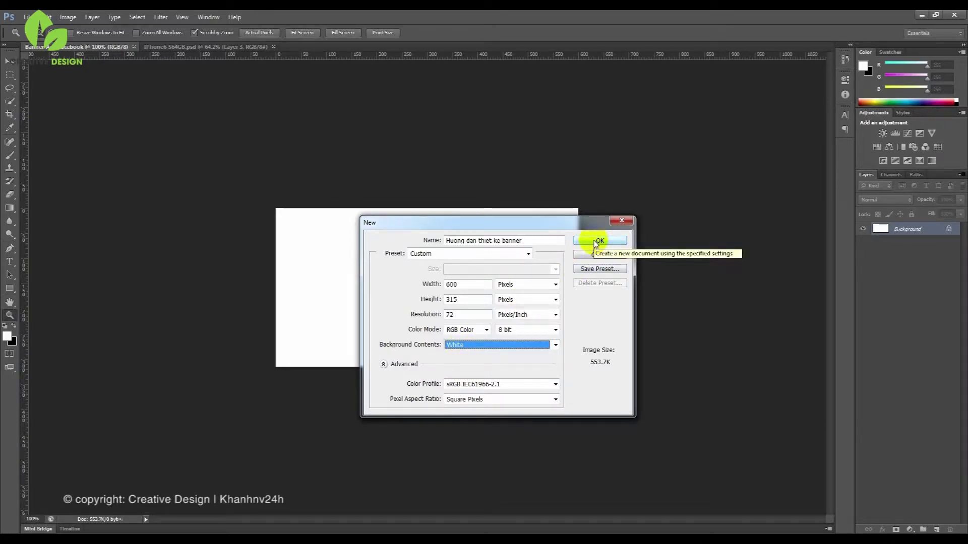
click(597, 242)
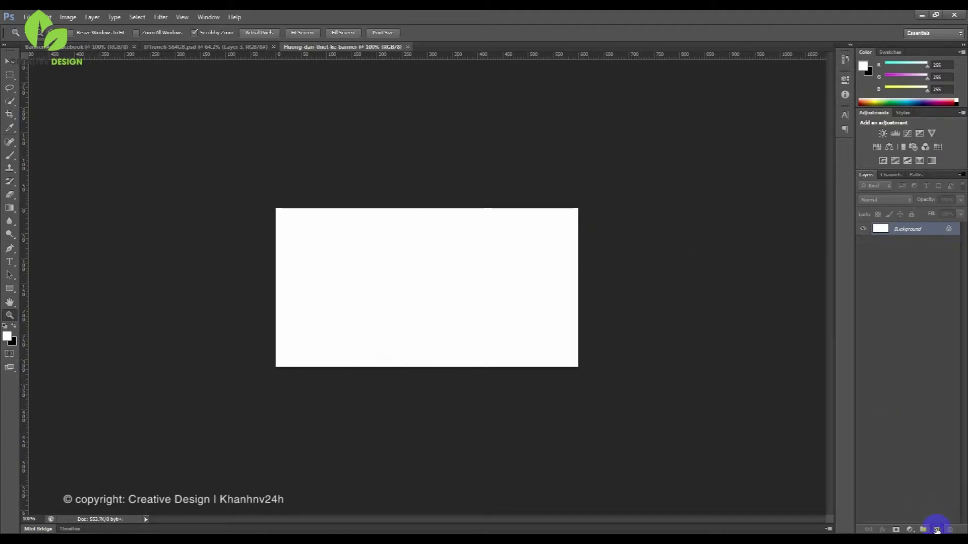
Add a new empty layer, set the foreground to a PANTONE 23x C magenta, and select Layer 1.
click(936, 529)
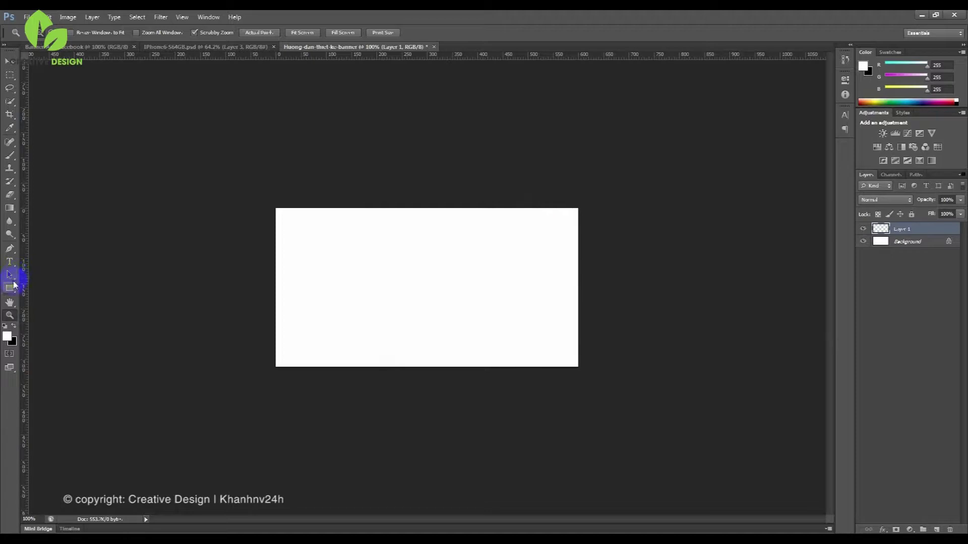
click(6, 341)
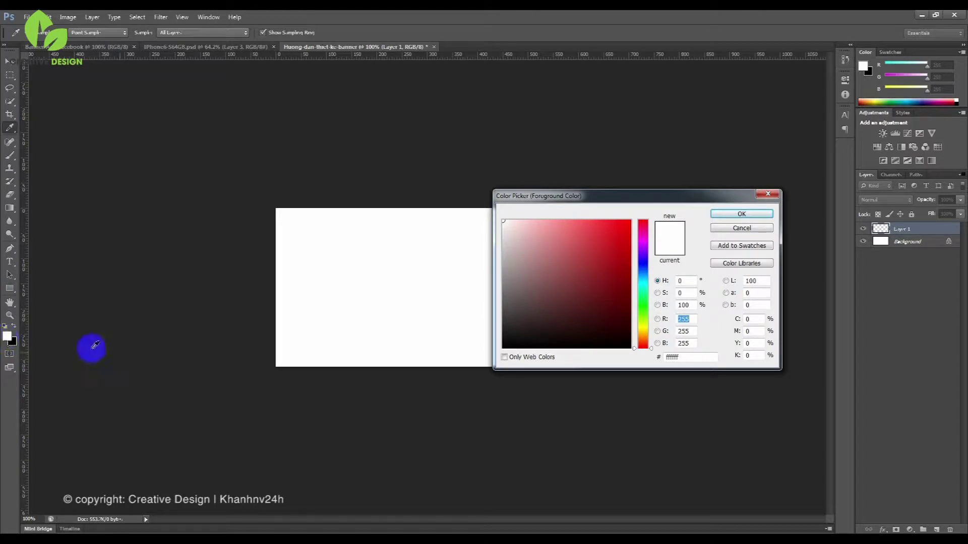
drag(644, 244, 646, 232)
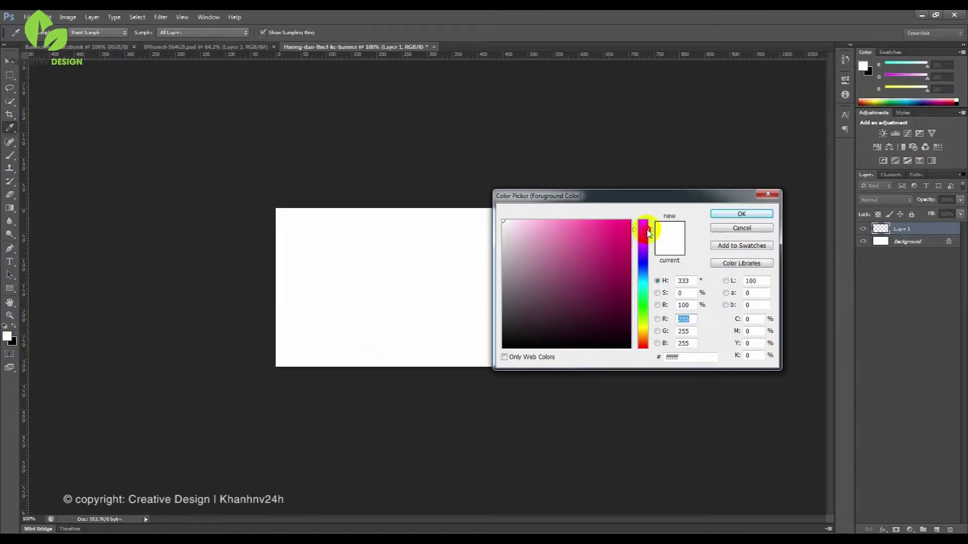
click(731, 263)
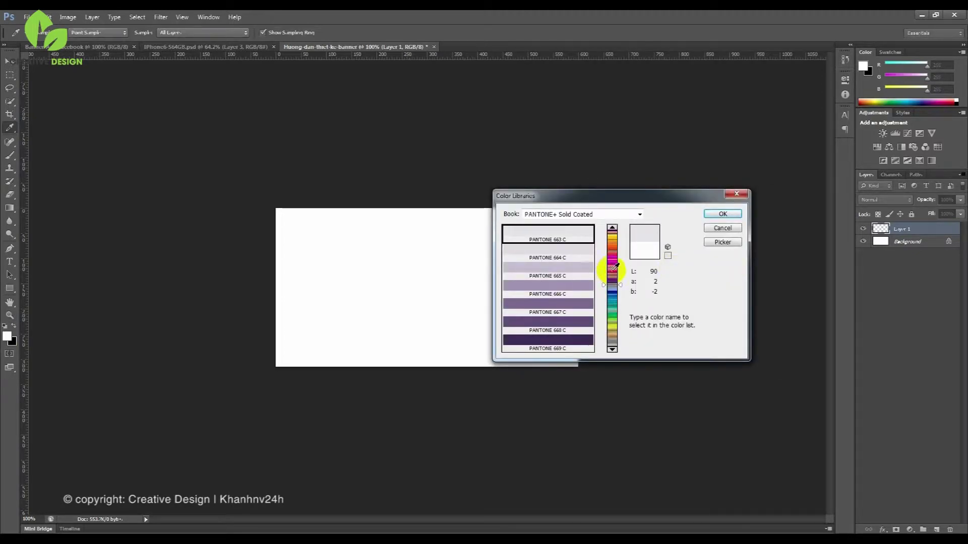
click(613, 268)
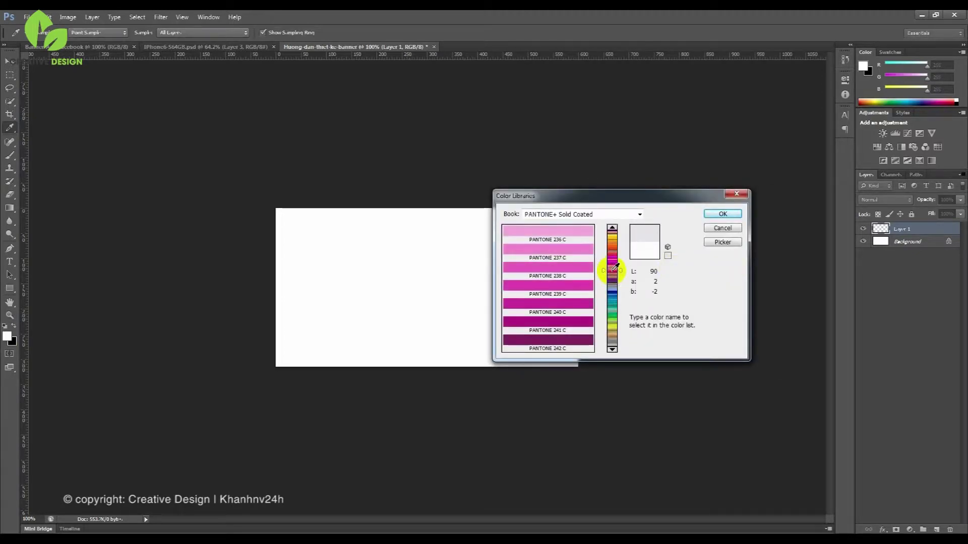
click(537, 270)
click(705, 215)
key(z)
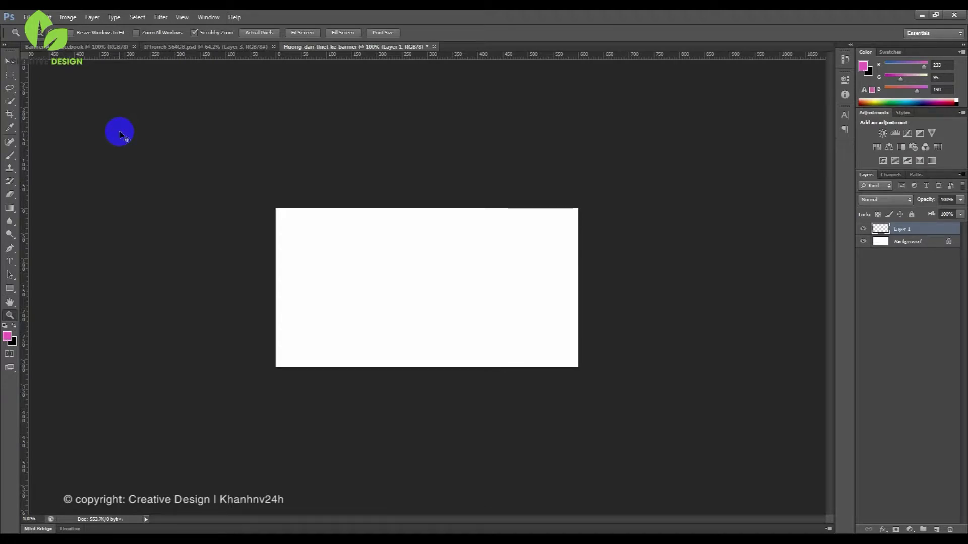
click(894, 240)
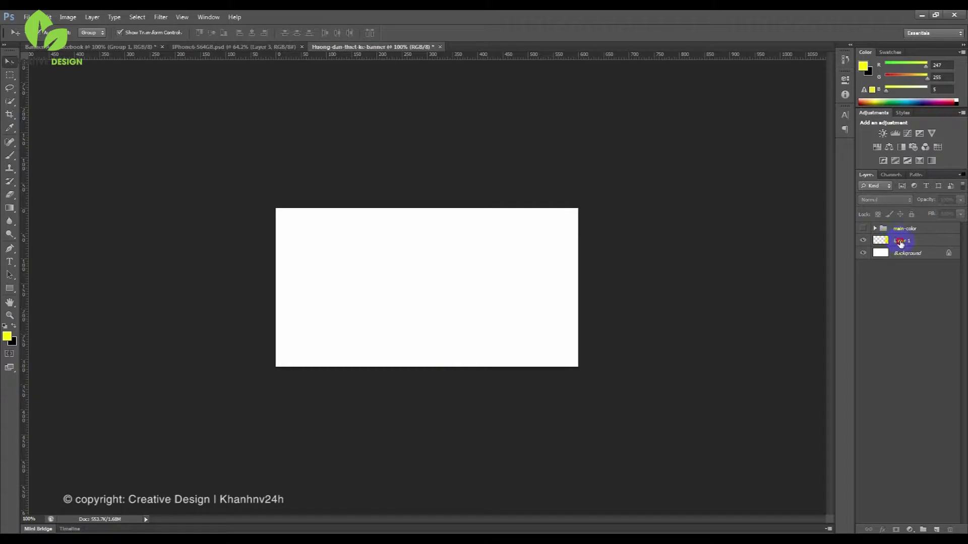
Create a 600 × 315 px rectangle drawn from its centre.
click(10, 288)
click(31, 283)
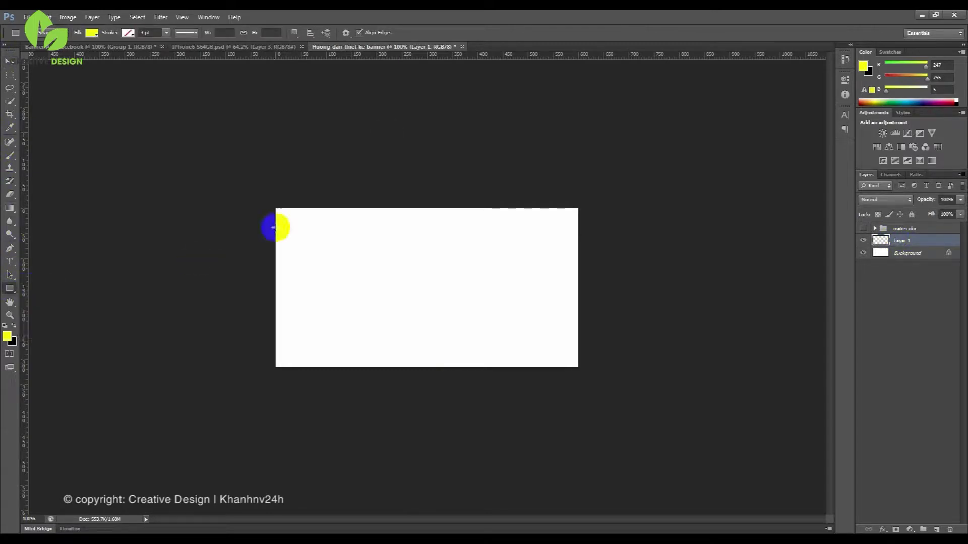
click(280, 211)
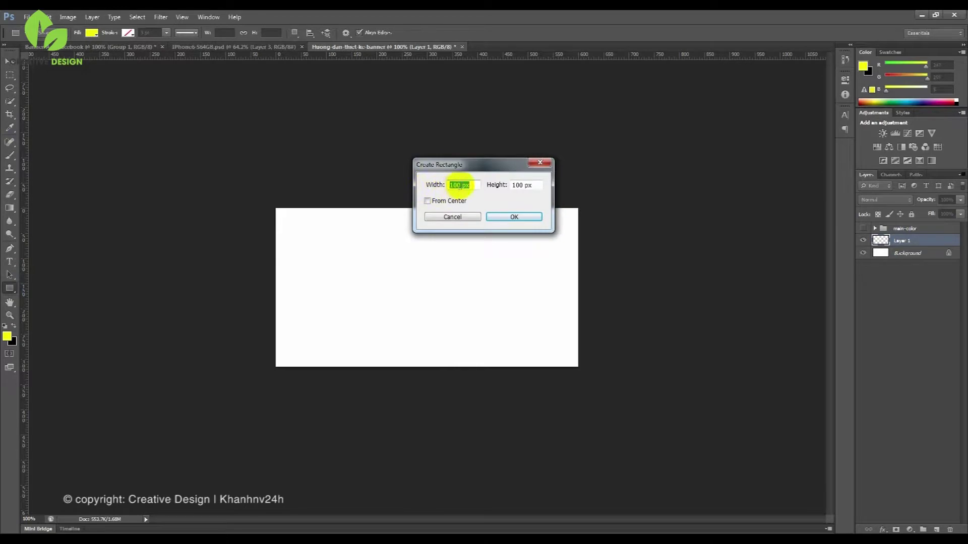
click(427, 200)
click(458, 186)
double_click(458, 185)
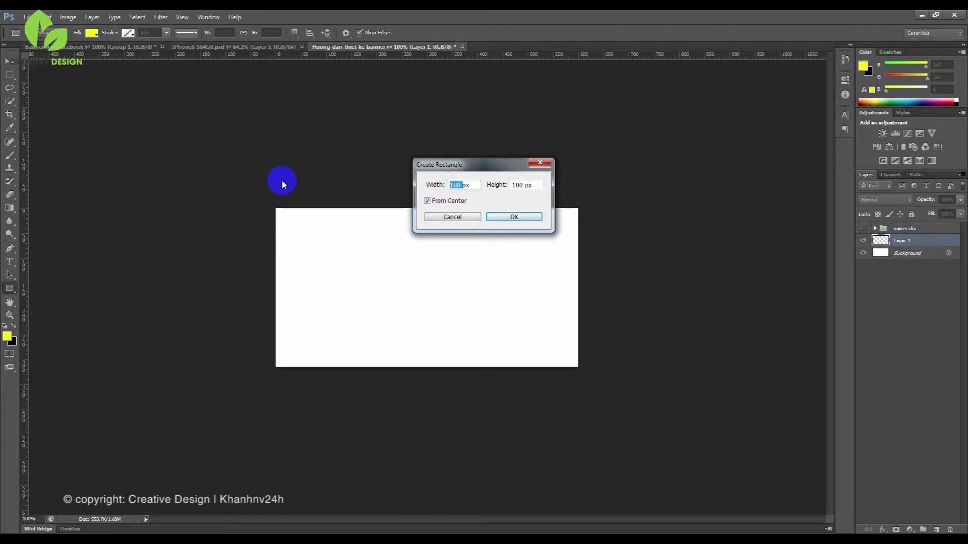
text(600)
key(Tab)
text(315)
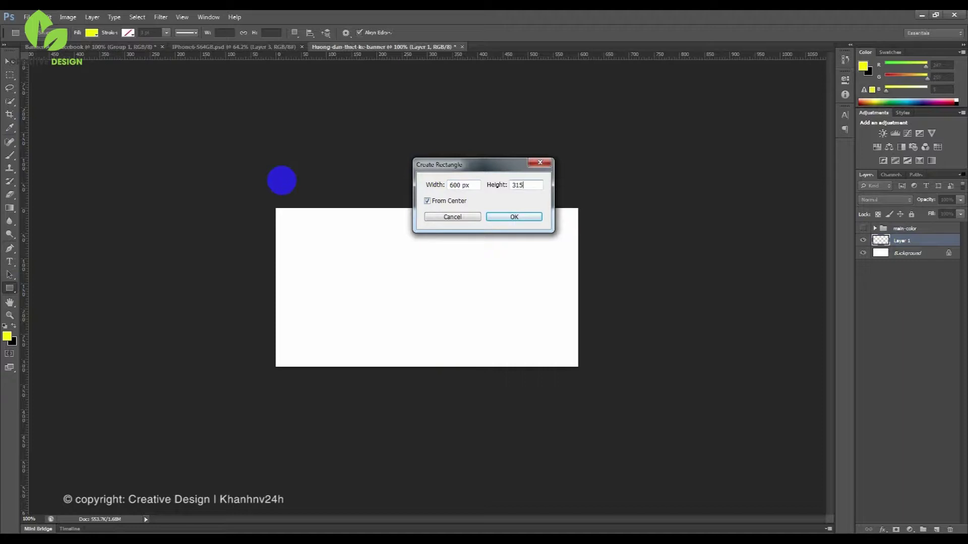
click(509, 216)
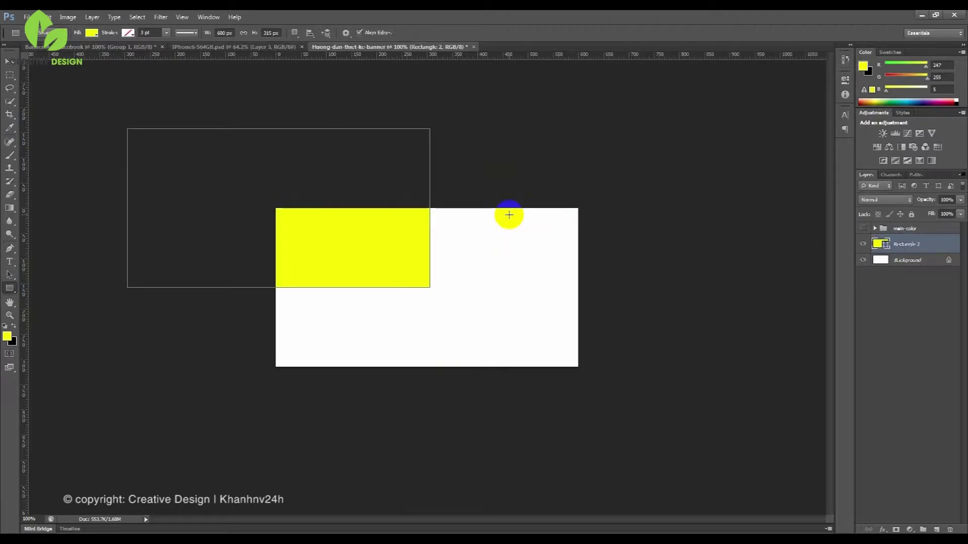
Change the rectangle's fill colour from yellow to pink.
click(87, 36)
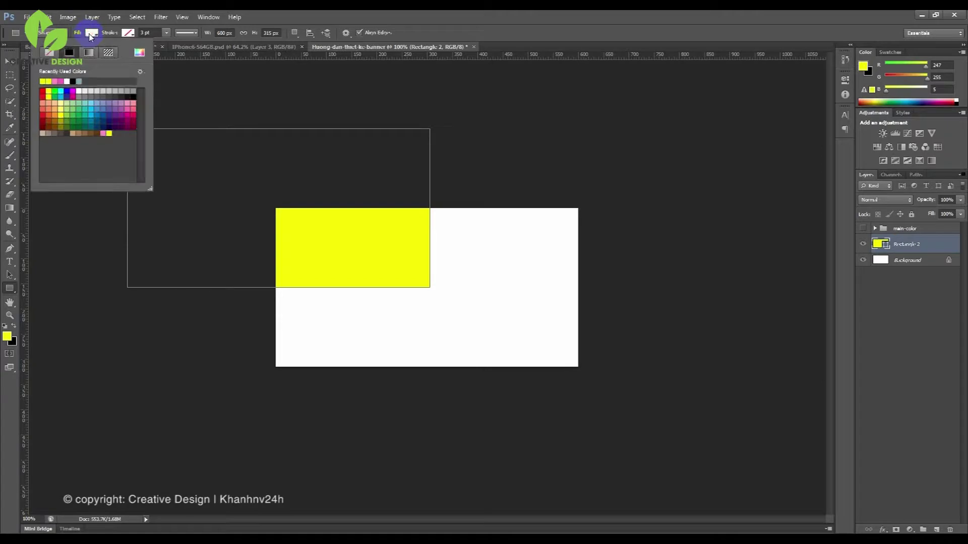
click(102, 133)
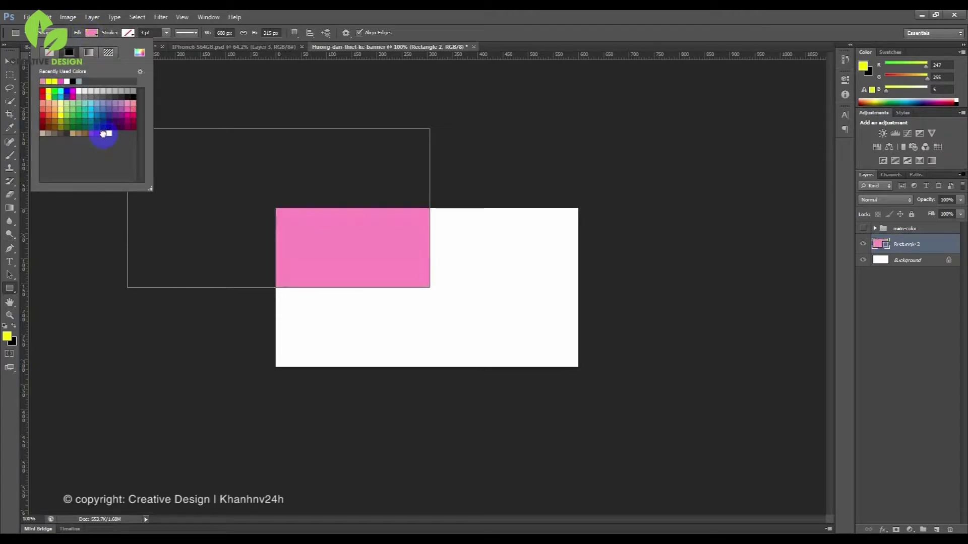
key(v)
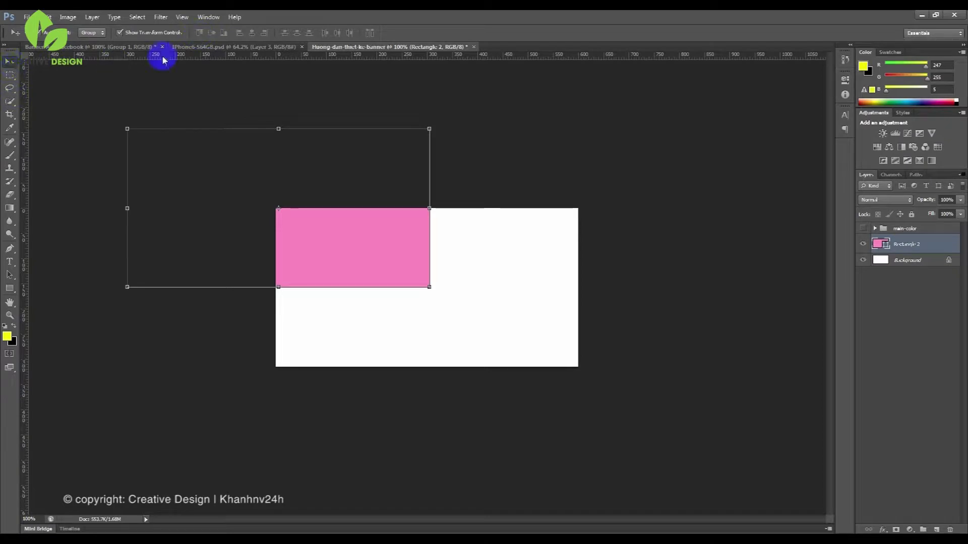
Select all layers, align them, then select Rectangle 2 on its own.
click(135, 17)
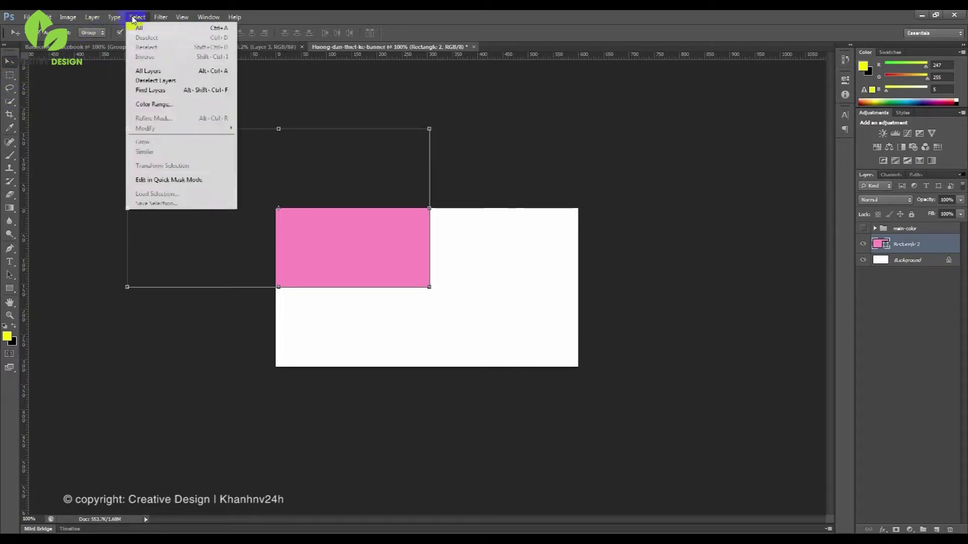
click(160, 71)
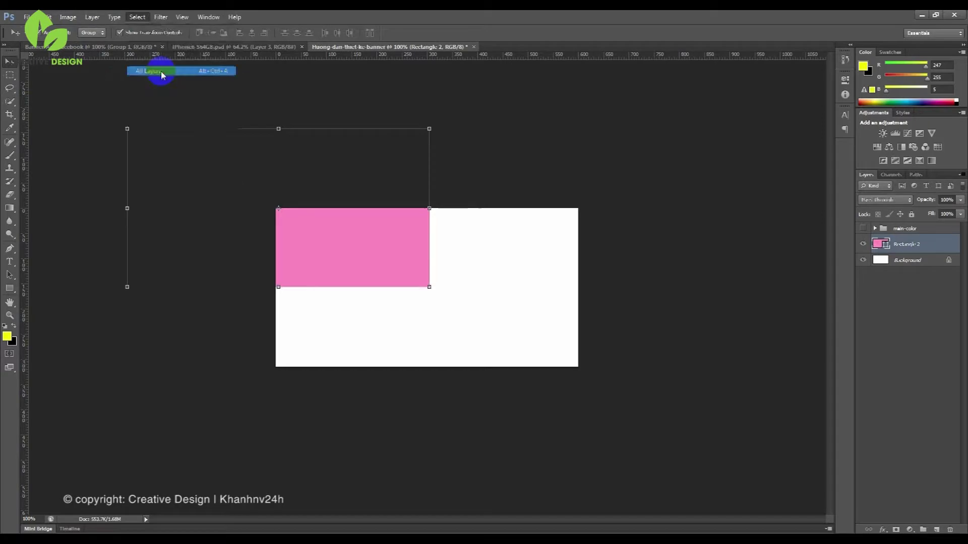
click(252, 33)
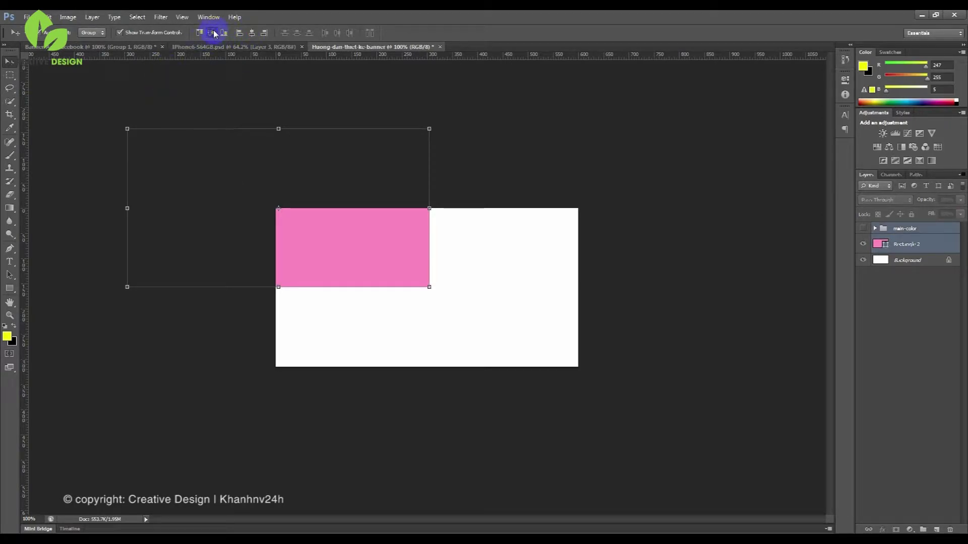
click(906, 245)
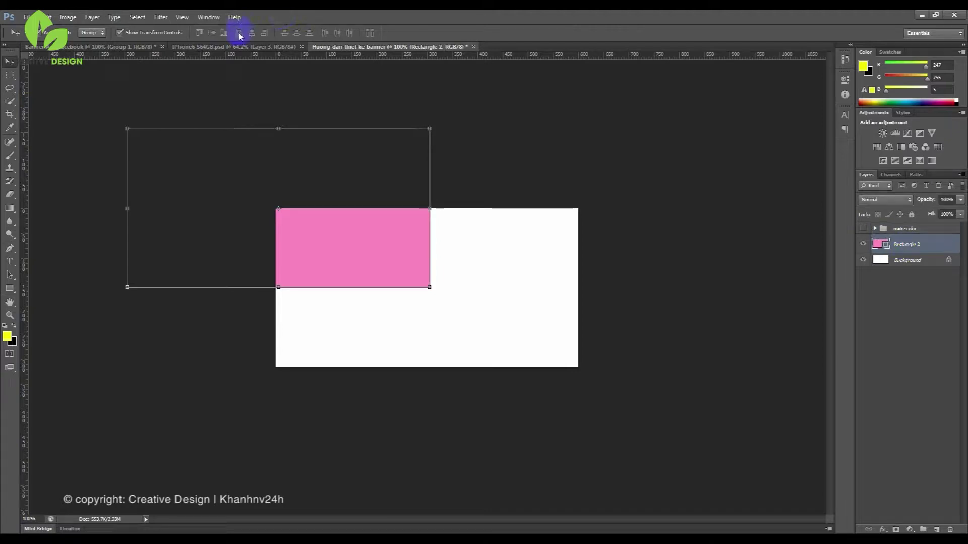
click(137, 17)
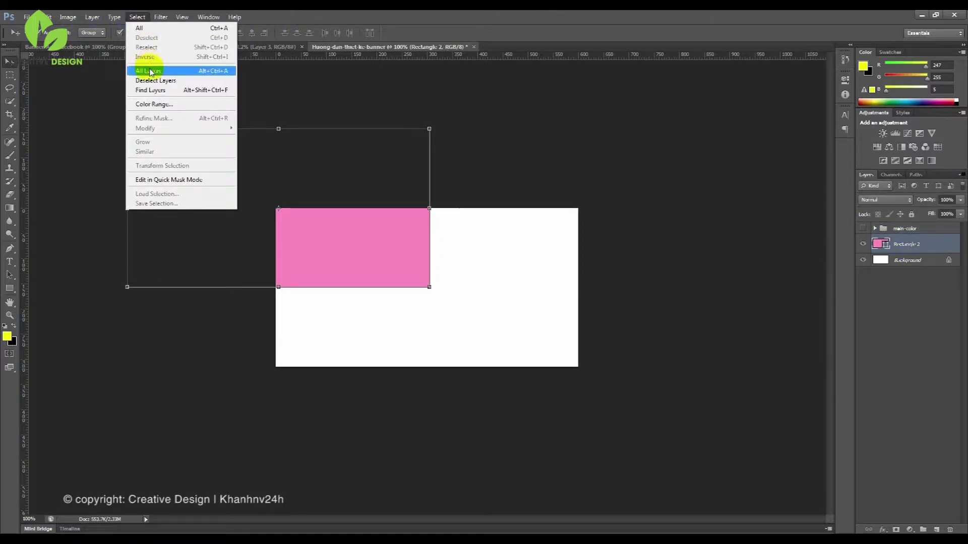
click(150, 71)
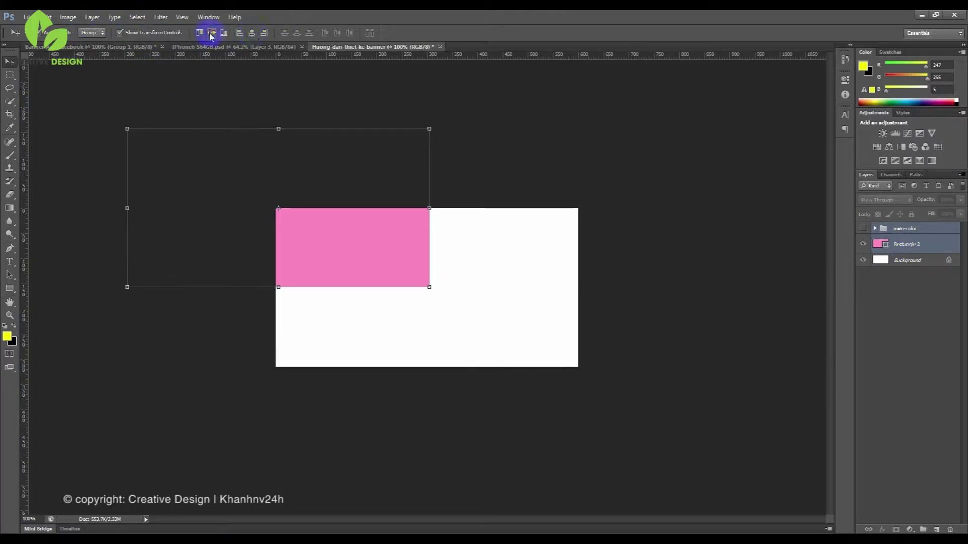
click(407, 346)
click(339, 256)
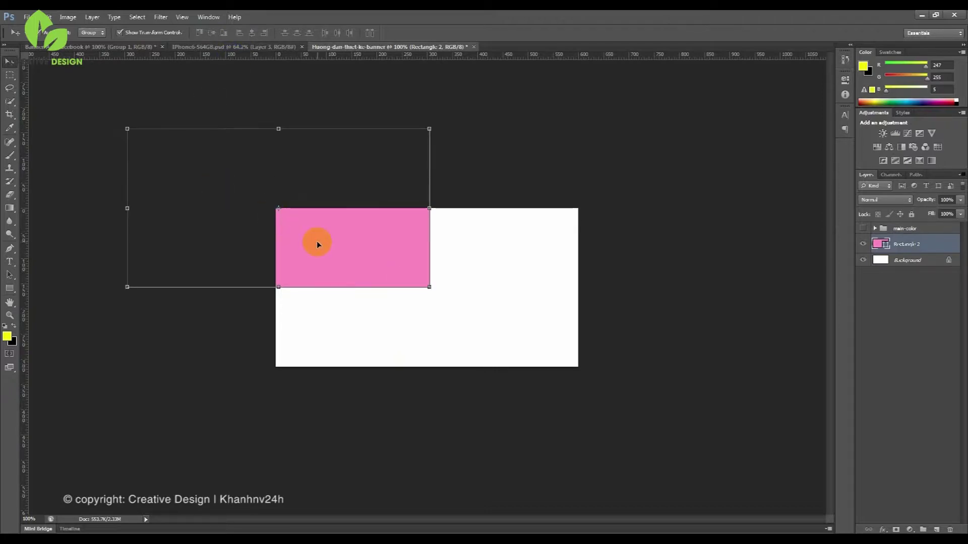
scroll(317, 244, up, 3)
Stretch the pink rectangle with Free Transform to cover the whole canvas.
key(ctrl+t)
mouse_move(401, 230)
mouse_down()
mouse_move(499, 327)
mouse_move(451, 334)
mouse_up()
key(Return)
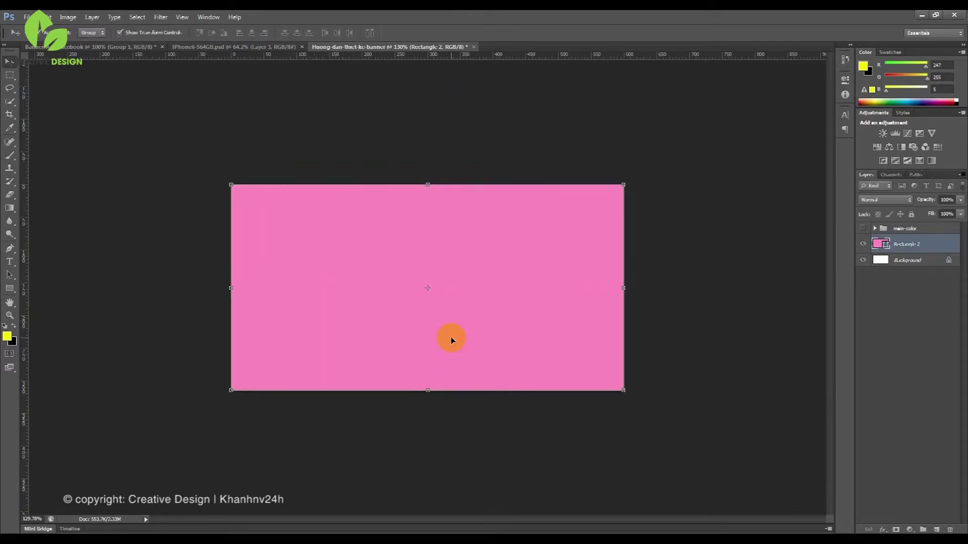
click(747, 398)
click(459, 316)
click(348, 454)
click(397, 327)
Align the rectangle to the full-canvas selection, deselect, and add a new layer above it.
key(ctrl+a)
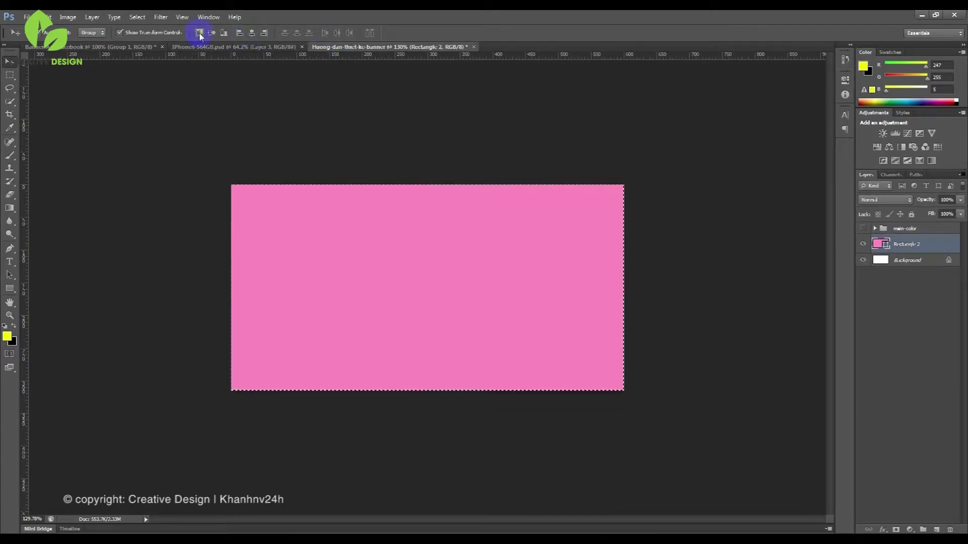
key(ctrl+d)
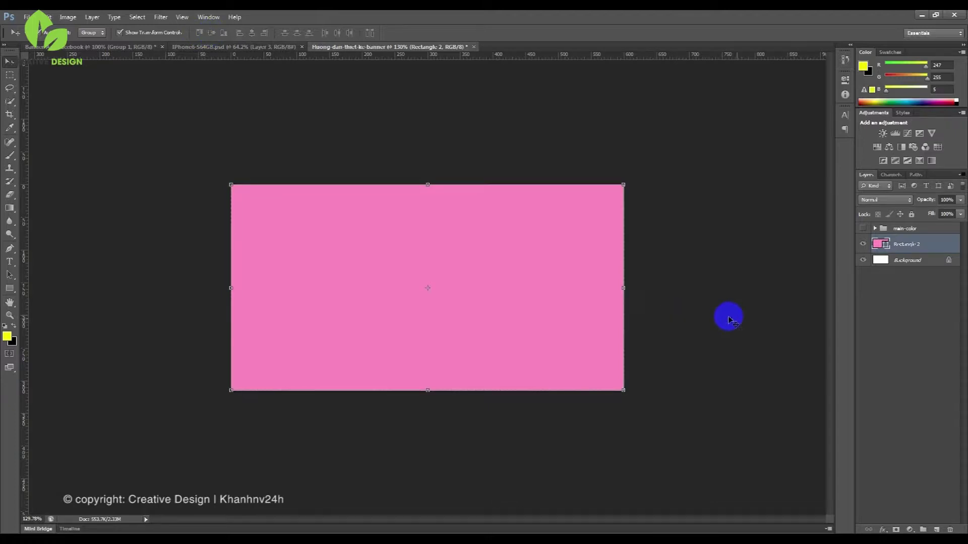
click(778, 319)
click(913, 244)
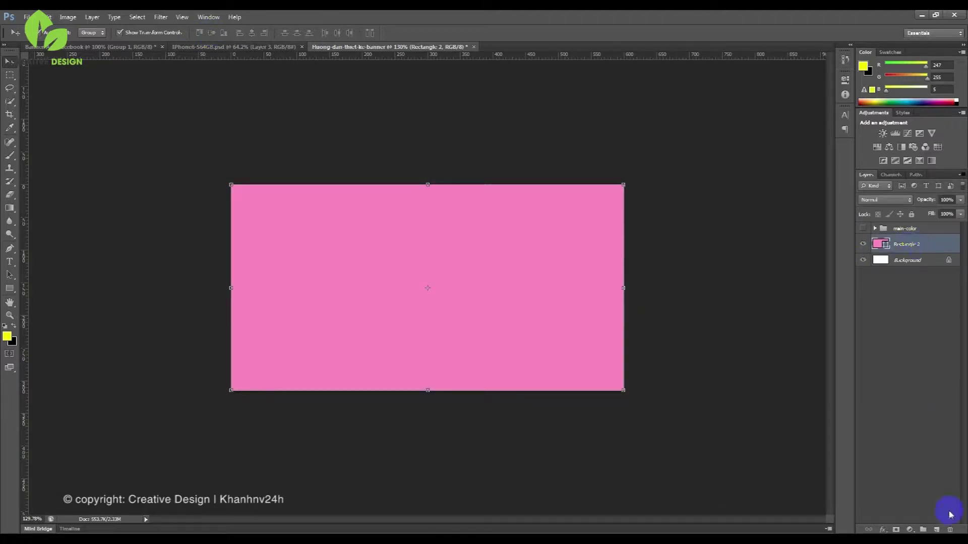
click(937, 529)
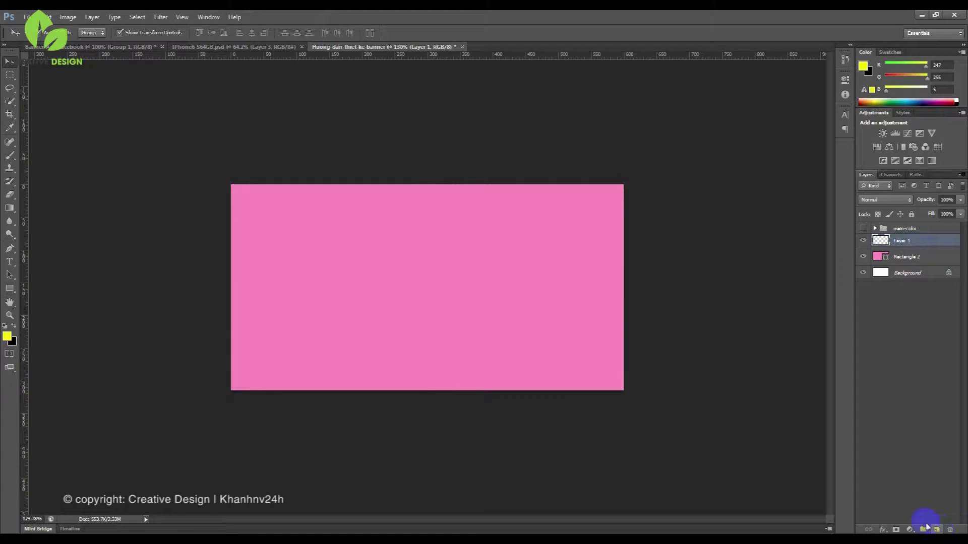
Duplicate the iPhone layer from the IPhone6 document into the banner document.
click(192, 46)
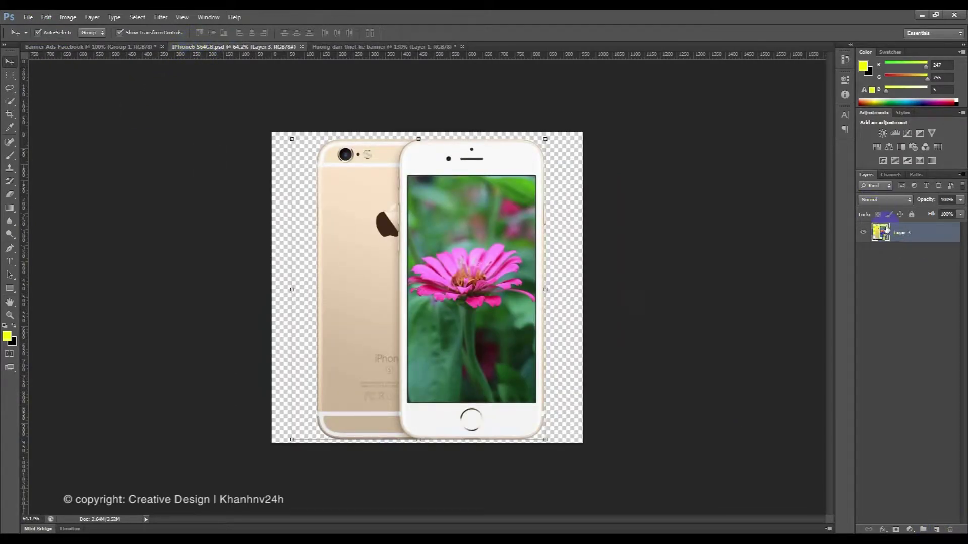
right_click(896, 236)
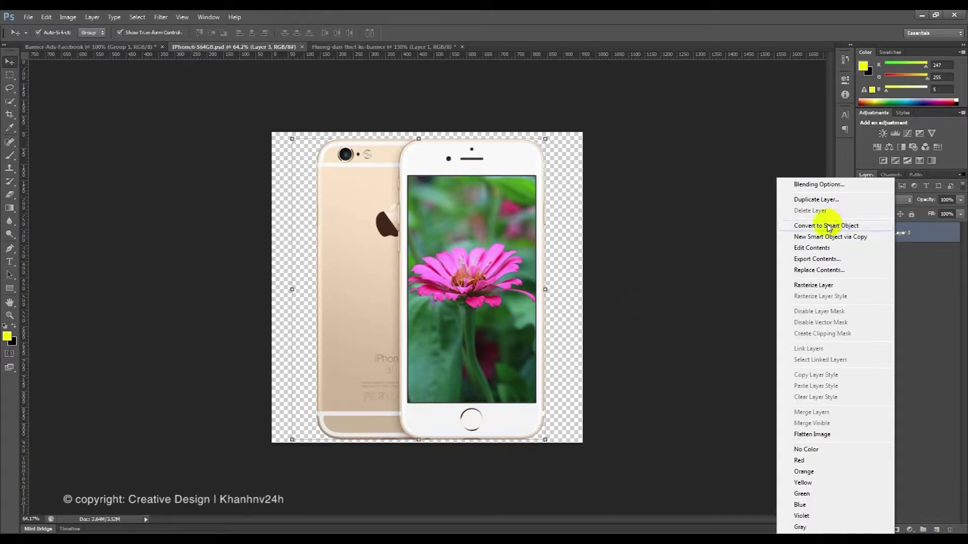
click(817, 200)
click(460, 213)
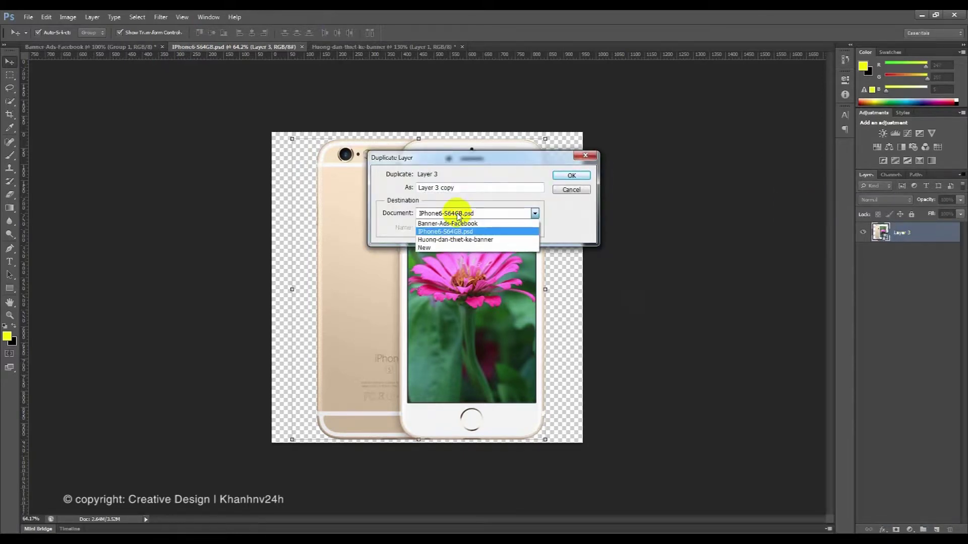
click(446, 240)
click(570, 175)
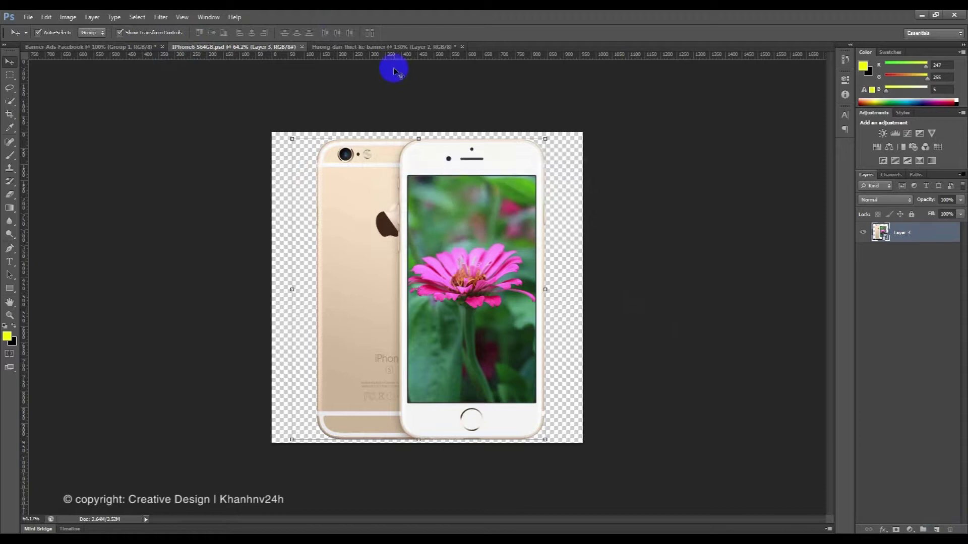
Scale the phone down to the banner's height on its left side.
click(368, 54)
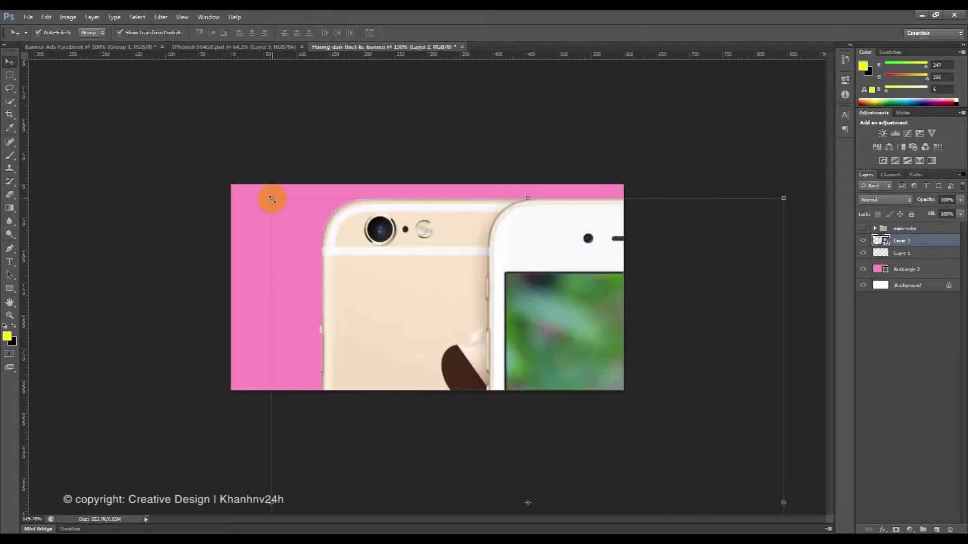
drag(271, 198, 426, 383)
mouse_move(508, 406)
mouse_down()
mouse_move(342, 198)
mouse_move(353, 189)
mouse_up()
drag(450, 166, 432, 190)
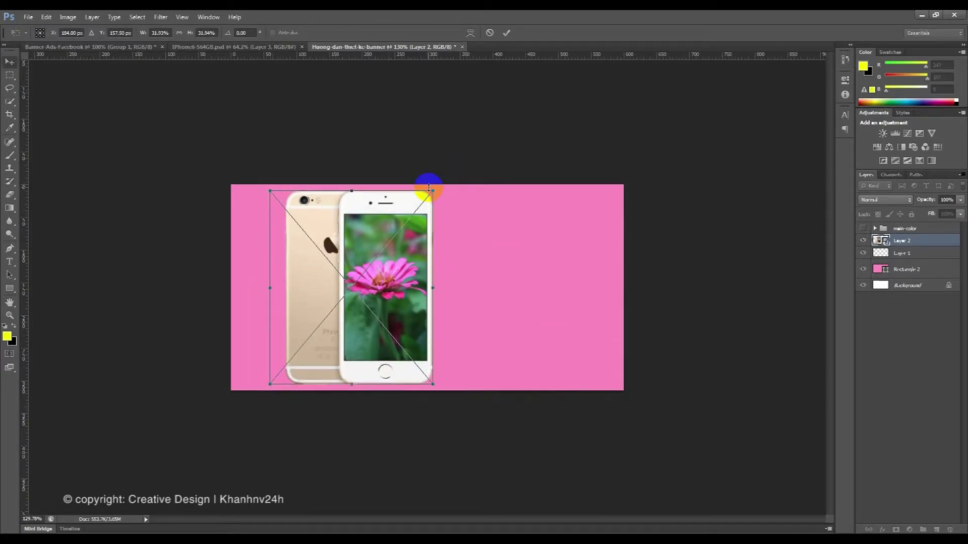
double_click(393, 194)
click(180, 186)
Set the Rectangular Marquee style to Fixed Size 20 × 20 px.
key(z)
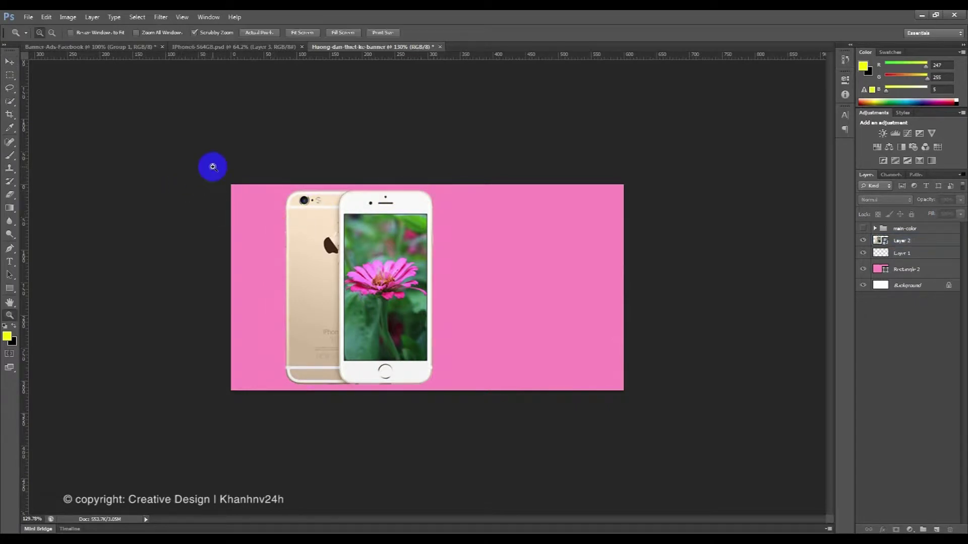
drag(10, 75, 50, 71)
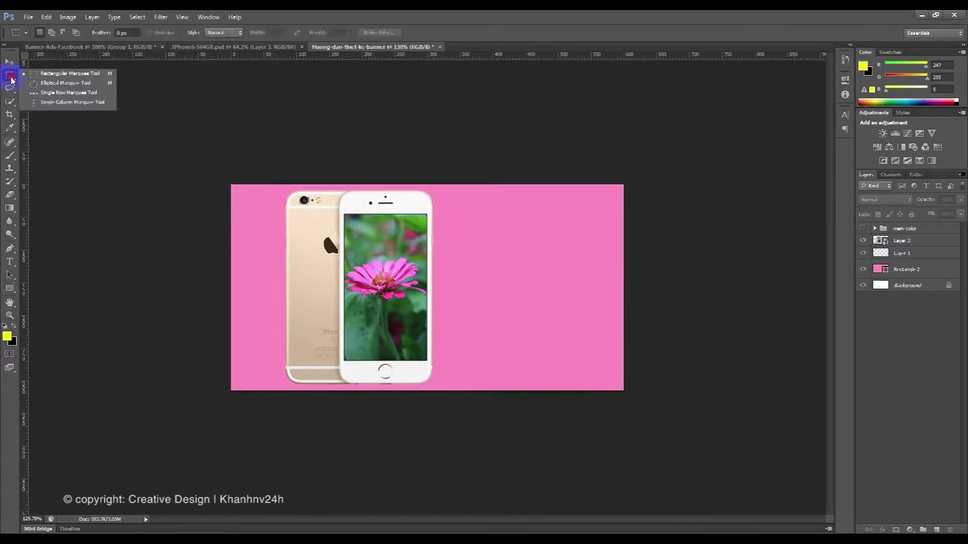
click(210, 33)
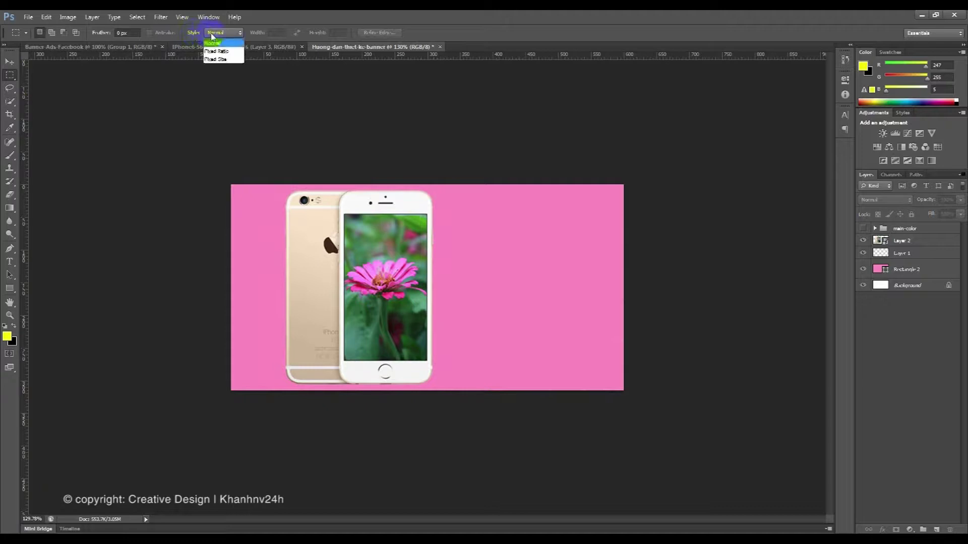
click(215, 60)
click(276, 33)
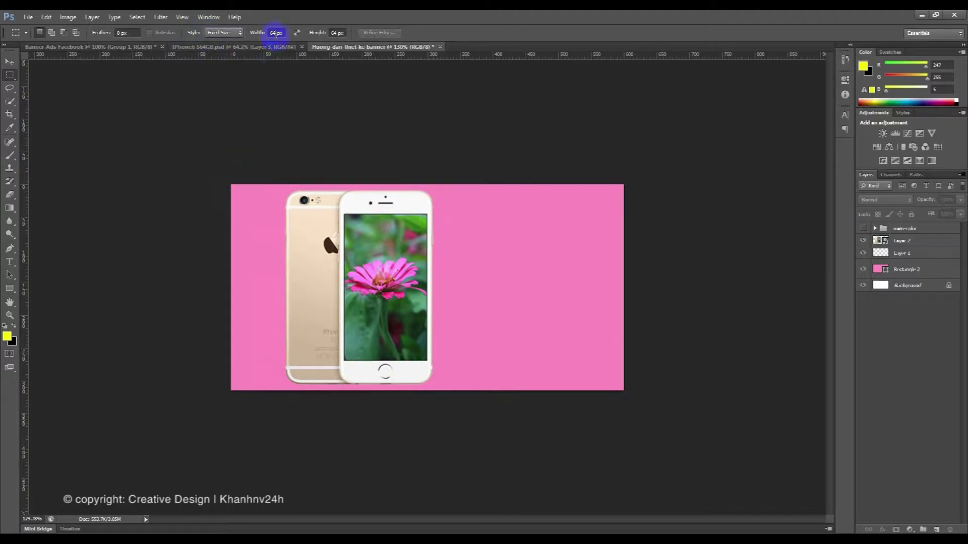
key(Tab)
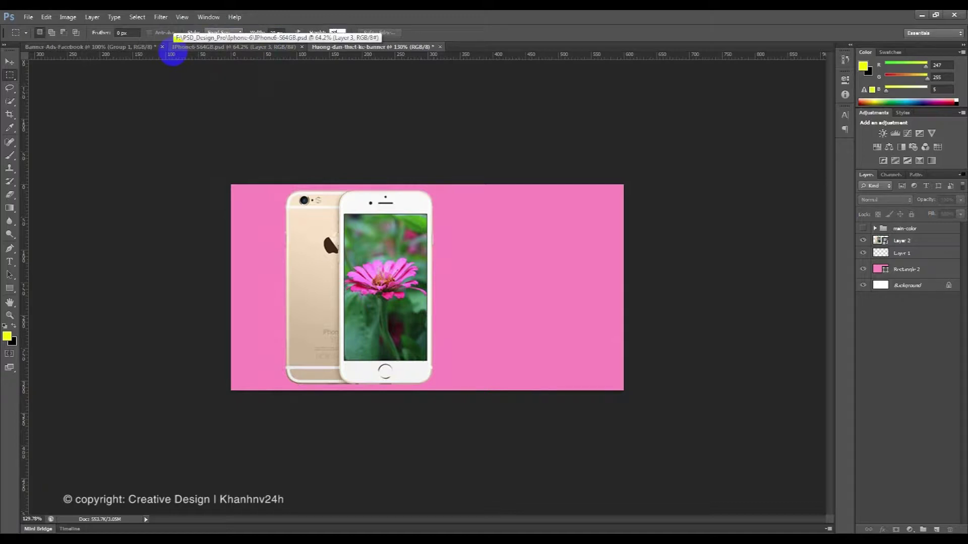
key(Tab)
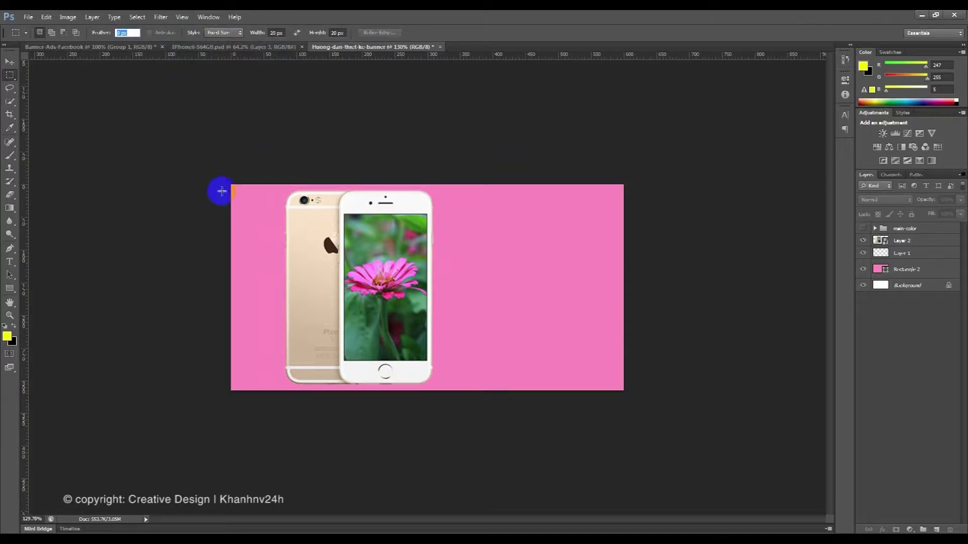
Place four guides 20 px inside each banner edge, then select the phone layer.
click(228, 184)
mouse_move(25, 267)
mouse_down()
mouse_move(252, 236)
mouse_move(243, 235)
mouse_up()
drag(148, 53, 144, 201)
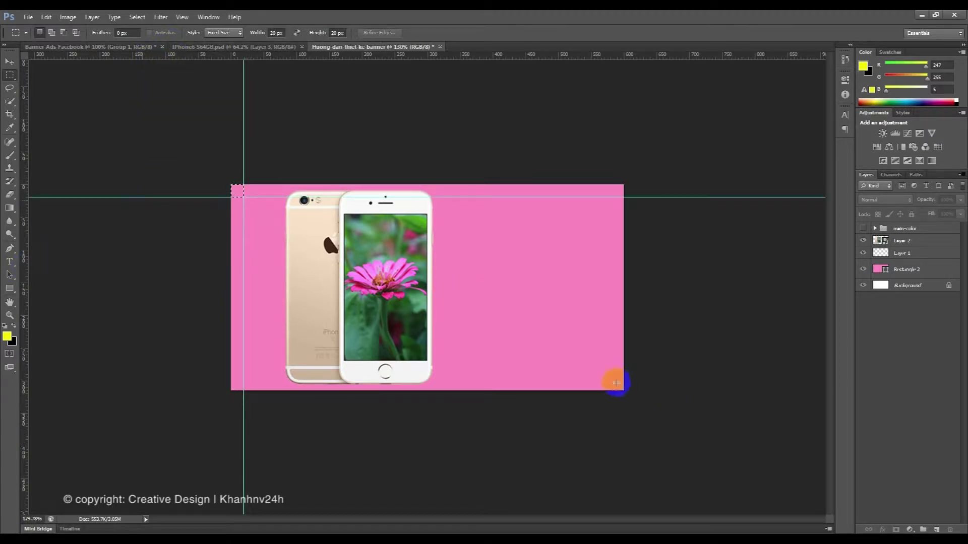
drag(26, 417, 610, 381)
click(611, 378)
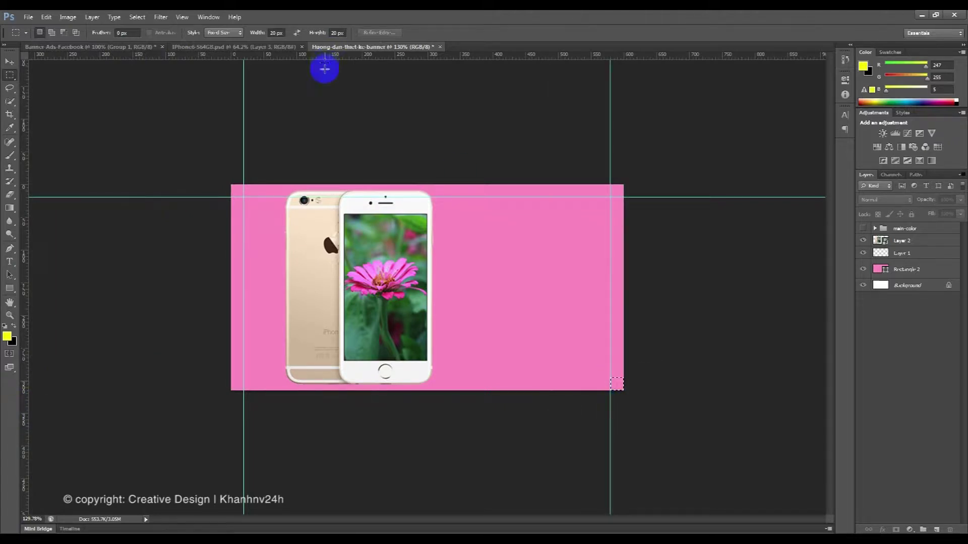
drag(330, 58, 323, 377)
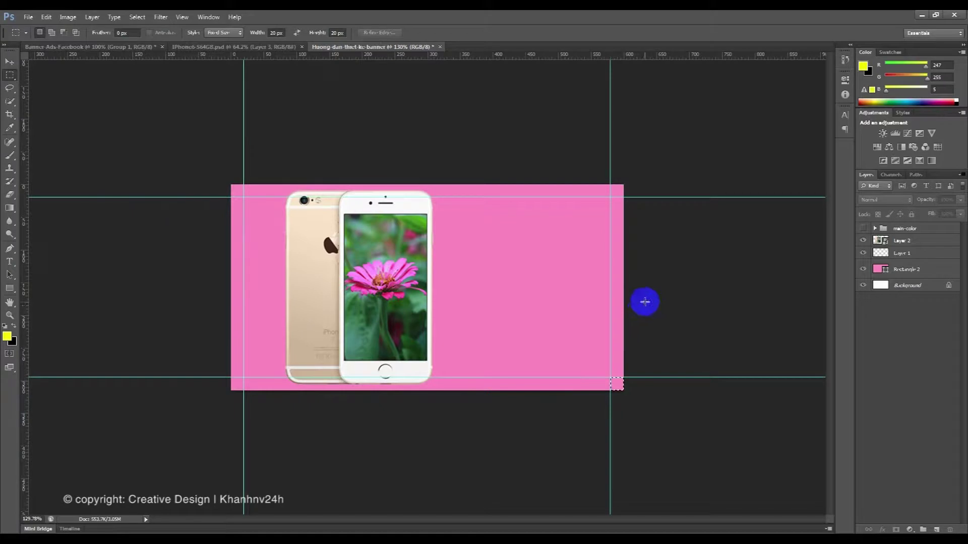
click(885, 241)
click(581, 272)
click(273, 245)
Resize and nudge the phone to fit within the left, top and bottom guides.
click(478, 317)
key(ctrl+t)
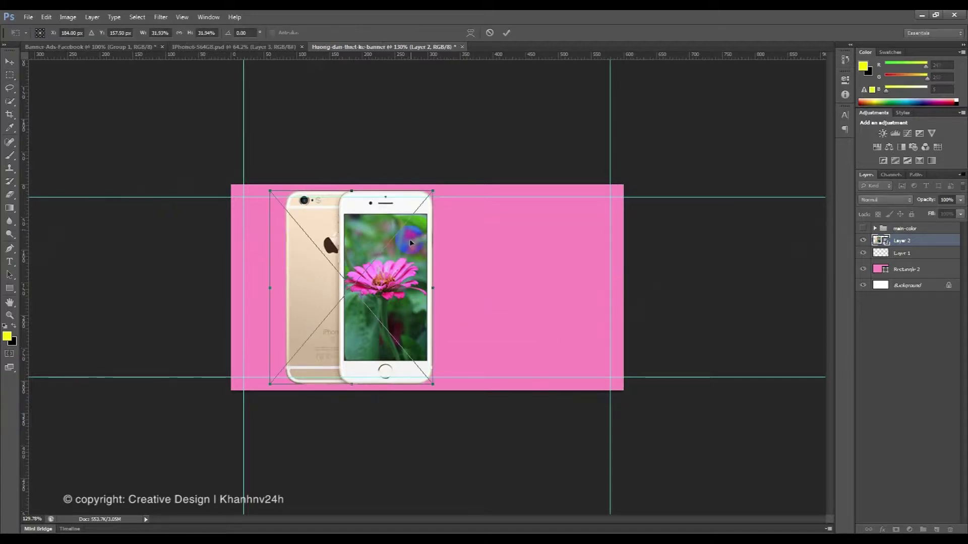
drag(402, 264, 370, 270)
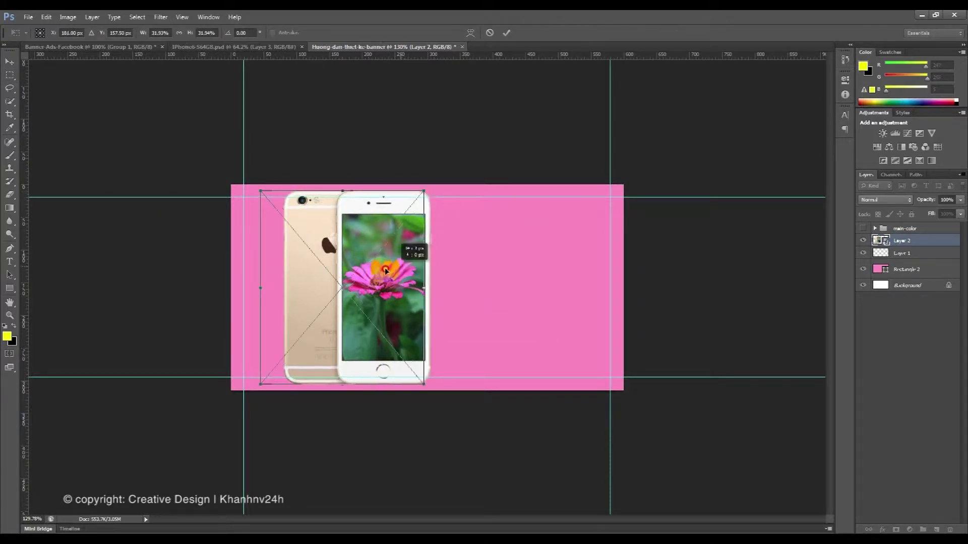
drag(401, 384, 396, 376)
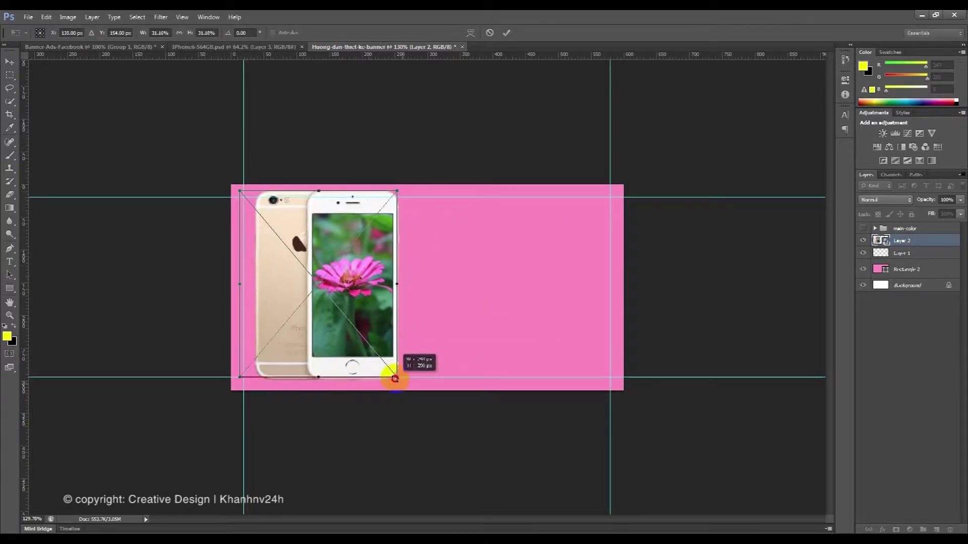
drag(395, 191, 388, 197)
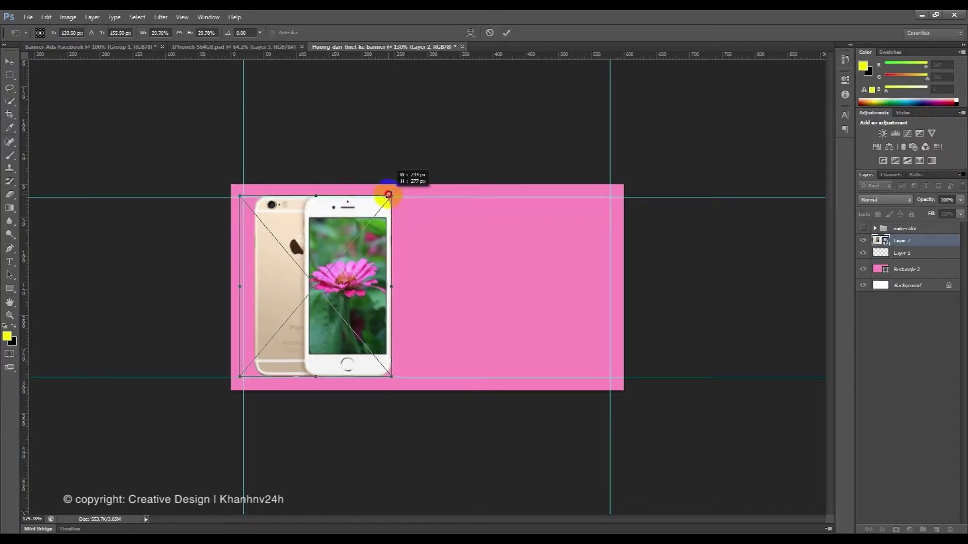
key(Return)
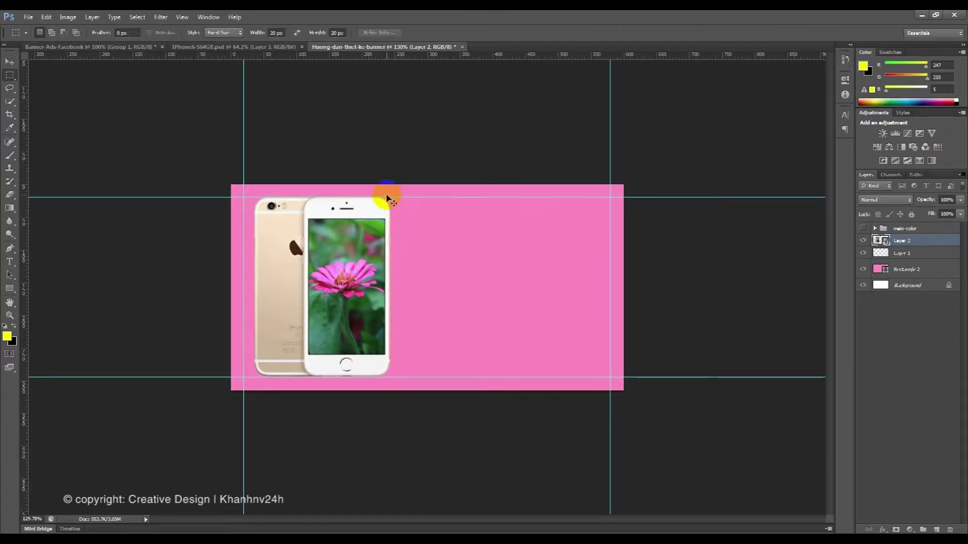
key(ctrl+t)
key(Left)
key(Left)
key(Left)
key(Left)
key(Left)
key(Left)
key(Return)
Zoom in near the phone's left edge and rasterize the phone layer.
key(z)
drag(259, 199, 283, 241)
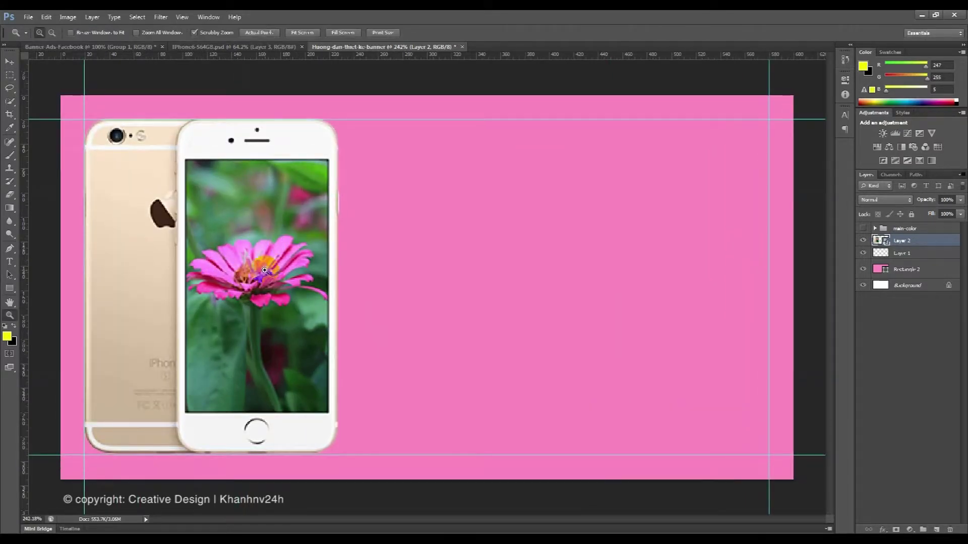
click(9, 75)
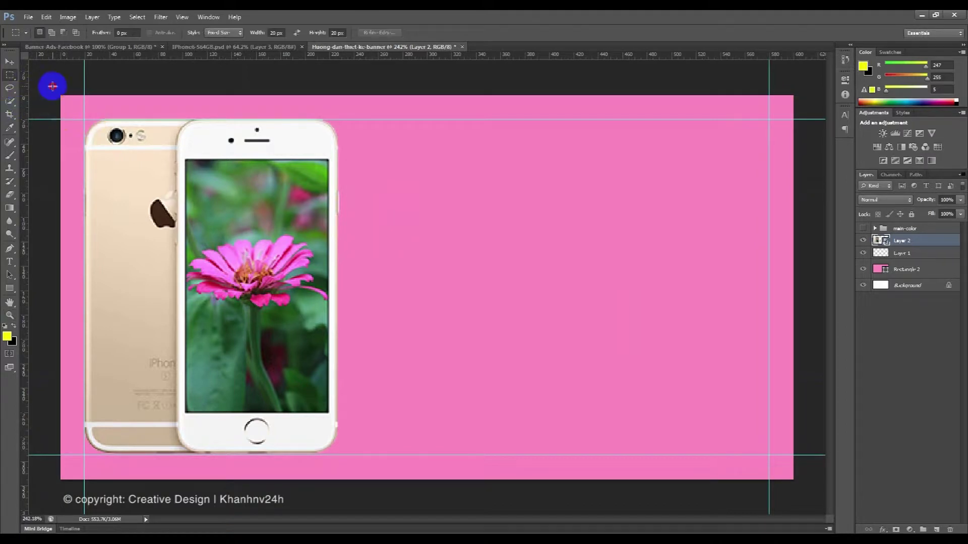
click(80, 183)
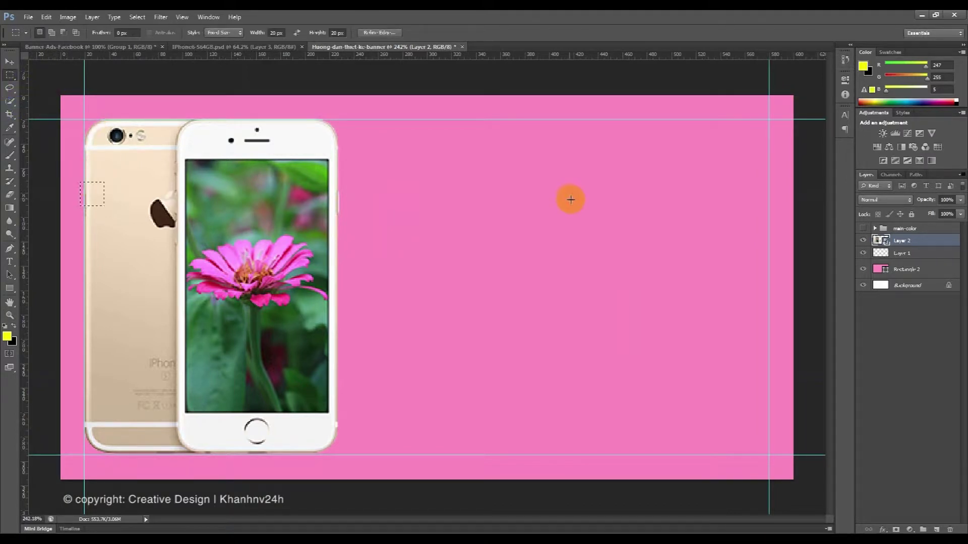
right_click(914, 244)
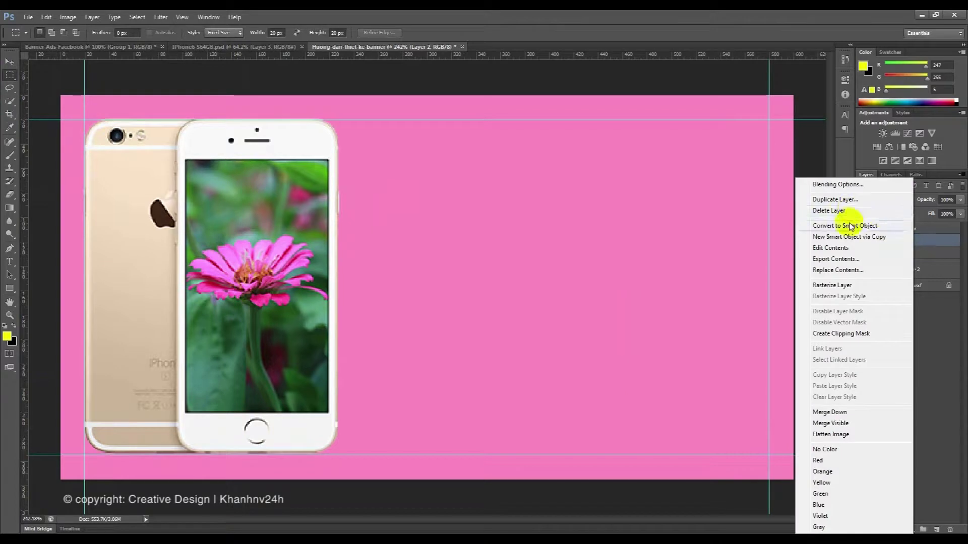
click(817, 282)
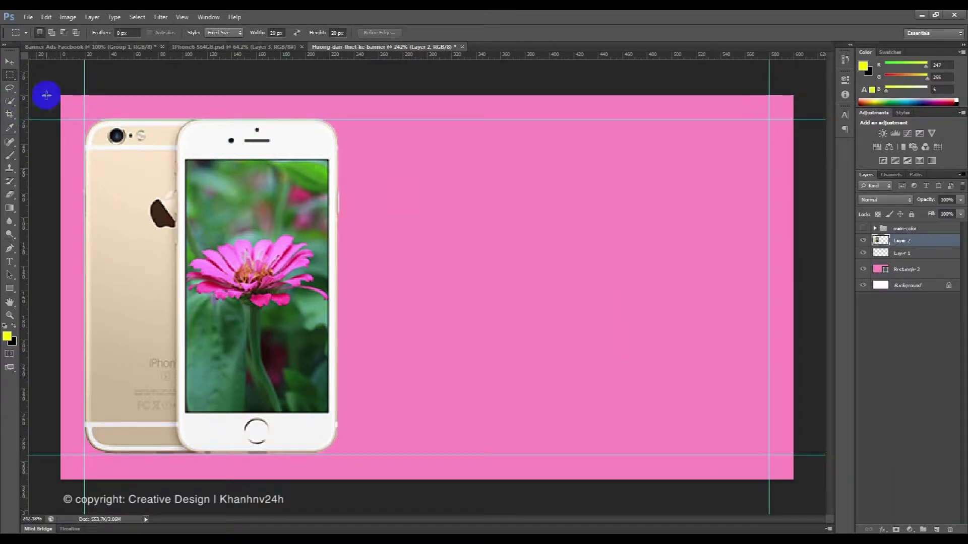
Check the 20 px margin beside the phone and select a thin strip along its left edge.
click(76, 159)
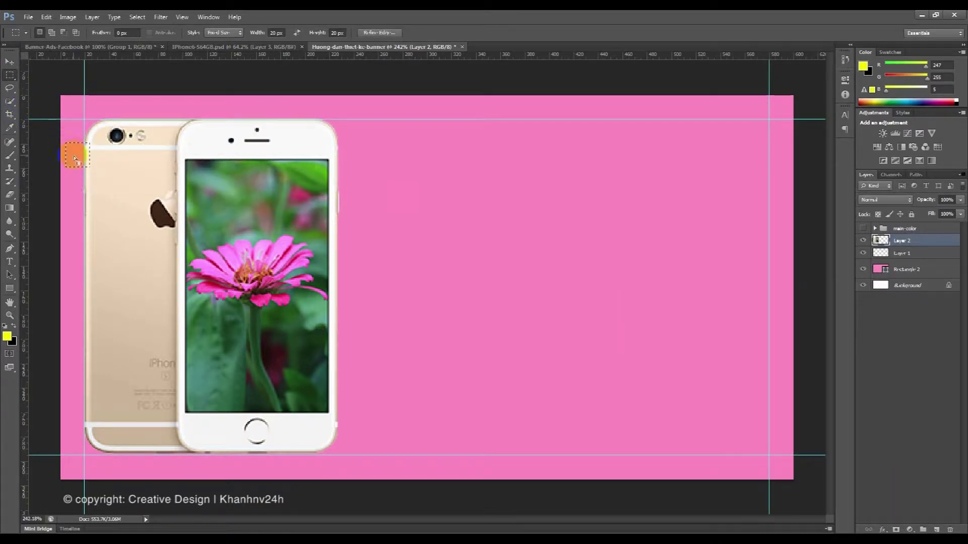
click(77, 225)
click(69, 202)
click(211, 33)
mouse_move(61, 96)
mouse_down()
mouse_move(71, 182)
mouse_move(84, 191)
mouse_up()
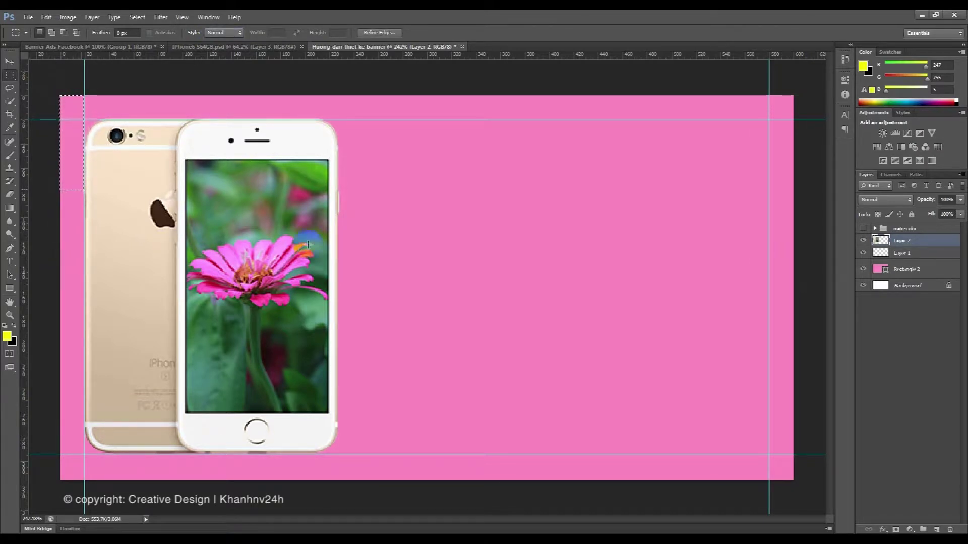
click(467, 221)
Trace the phone's top-left corner with the Pen and make a 0.5 px feathered selection.
key(z)
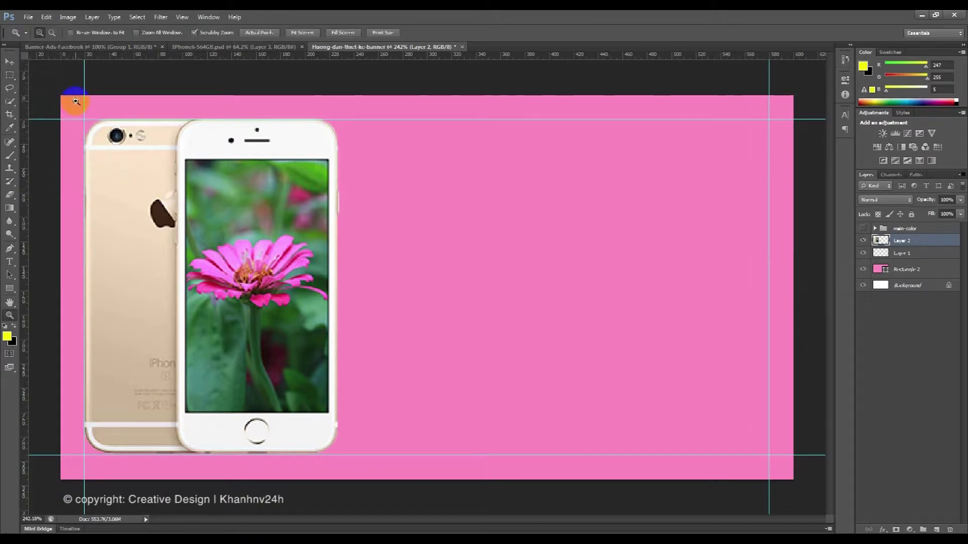
drag(75, 103, 132, 172)
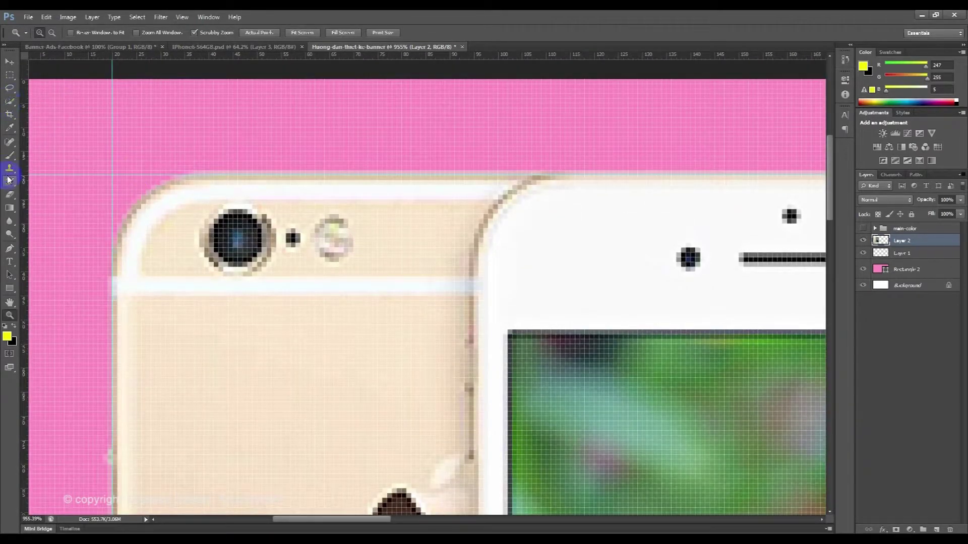
click(9, 248)
click(61, 246)
click(195, 176)
mouse_move(113, 243)
mouse_down()
mouse_move(102, 324)
mouse_move(89, 311)
mouse_move(220, 131)
mouse_up()
key(ctrl+Return)
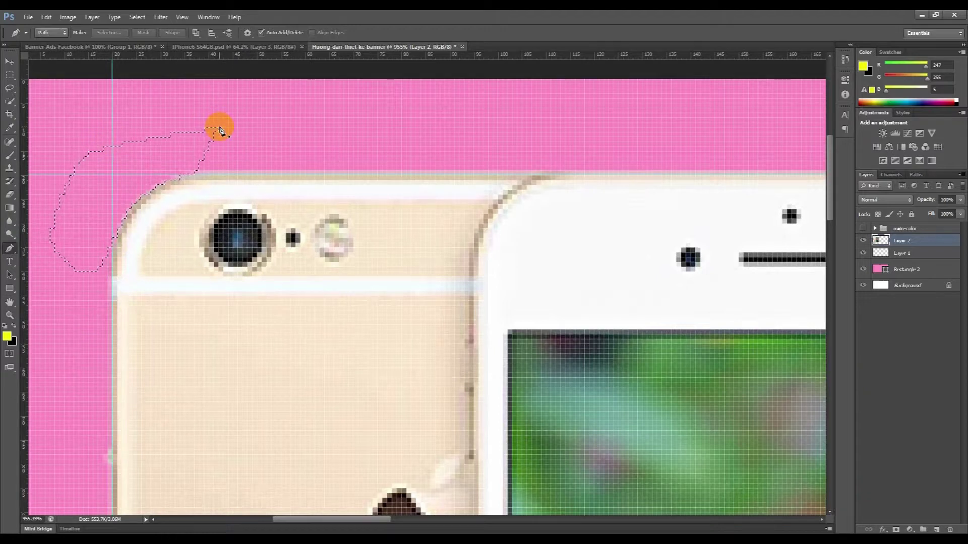
click(137, 17)
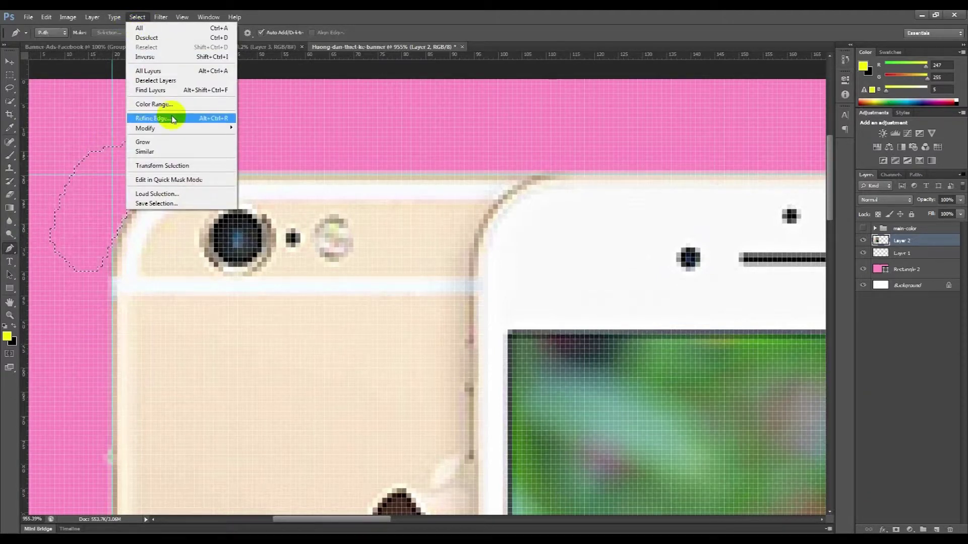
mouse_move(146, 128)
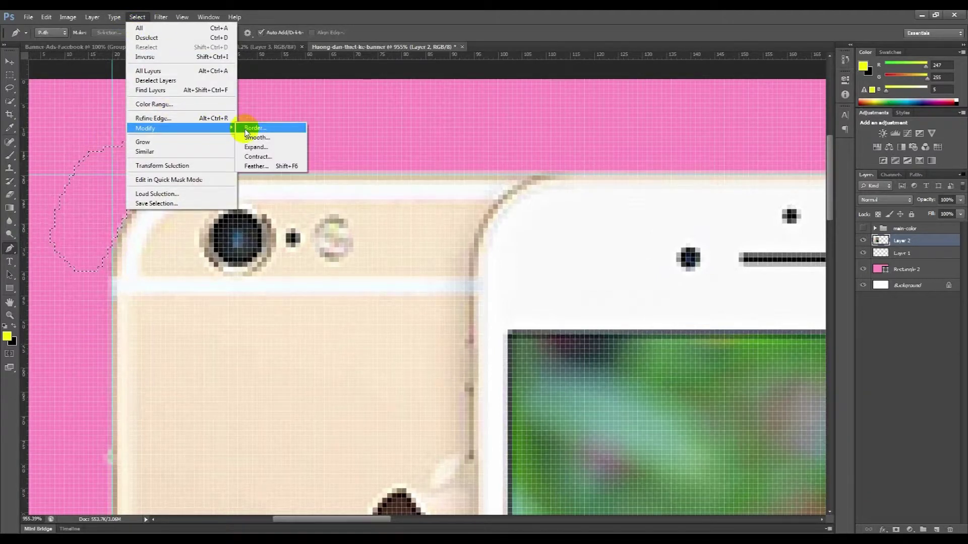
click(256, 166)
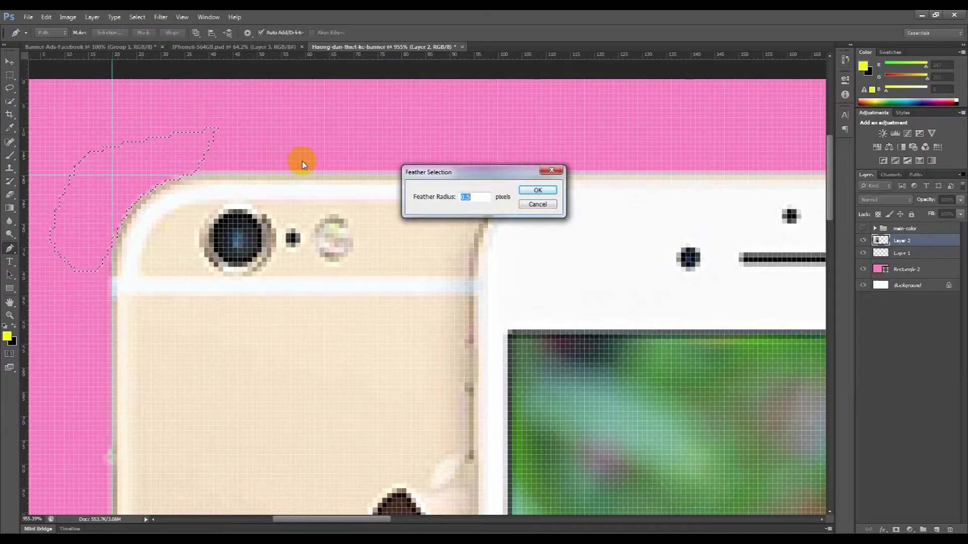
key(Return)
Zoom back out and rename Layer 2 to iphone-6.
key(ctrl+0)
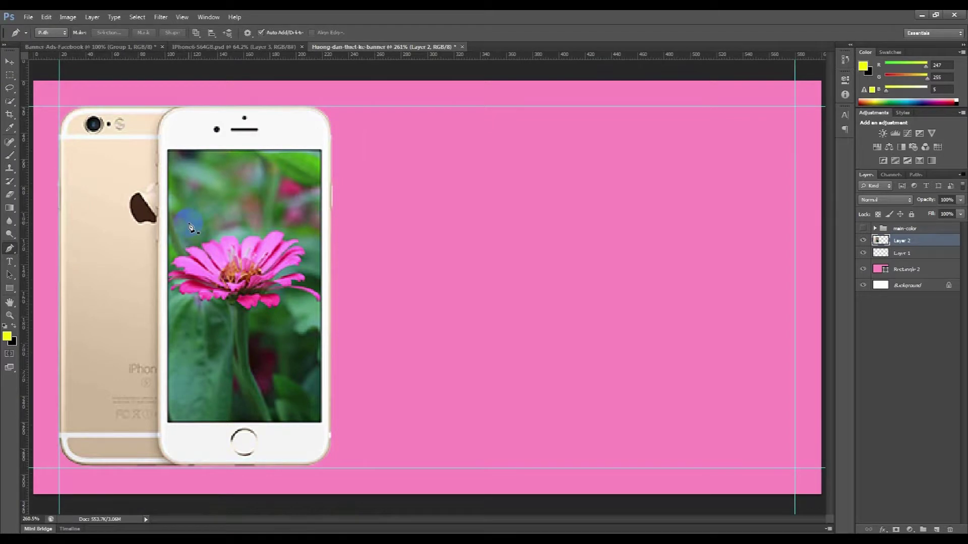
key(ctrl+minus)
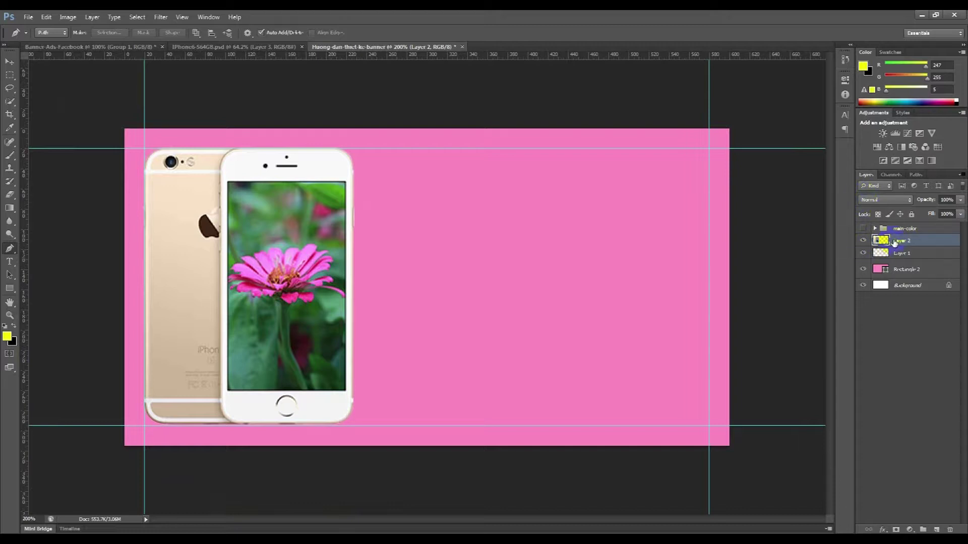
double_click(914, 242)
text(-6)
key(Return)
Start a text block right of the phone using the yellow foreground as text colour.
click(10, 262)
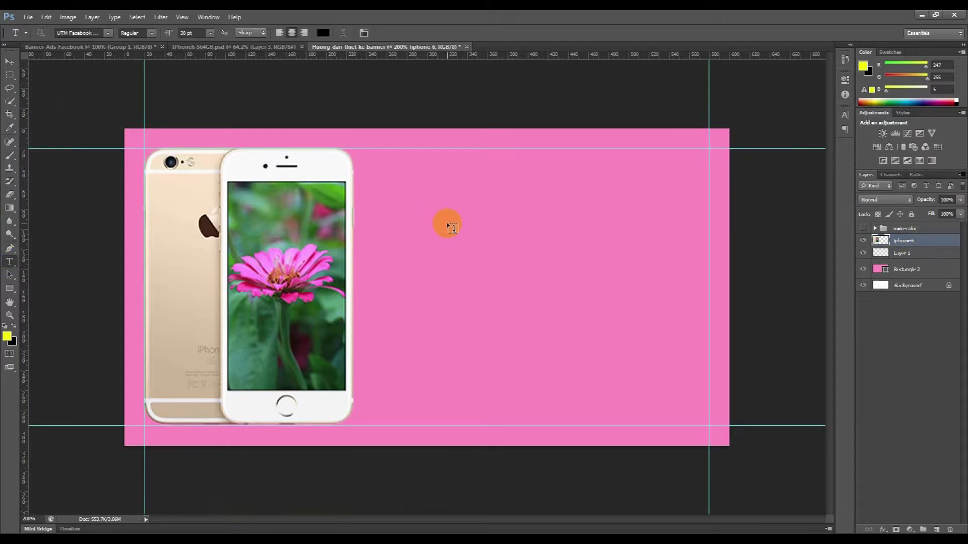
click(417, 249)
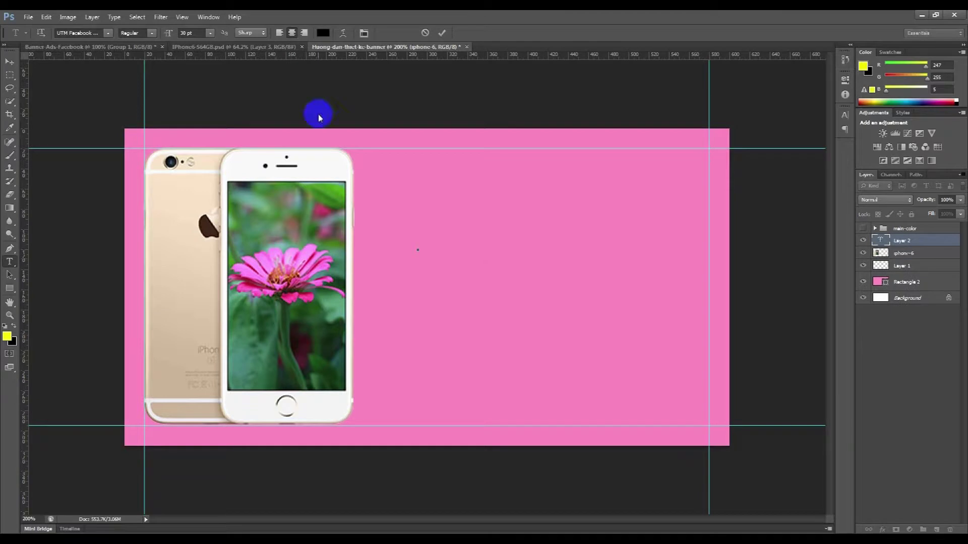
click(323, 34)
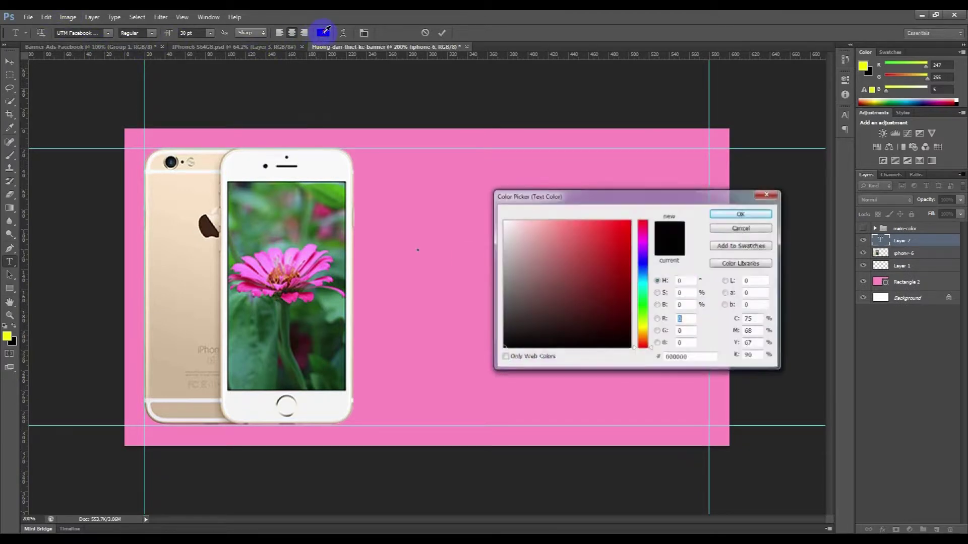
click(8, 336)
click(741, 214)
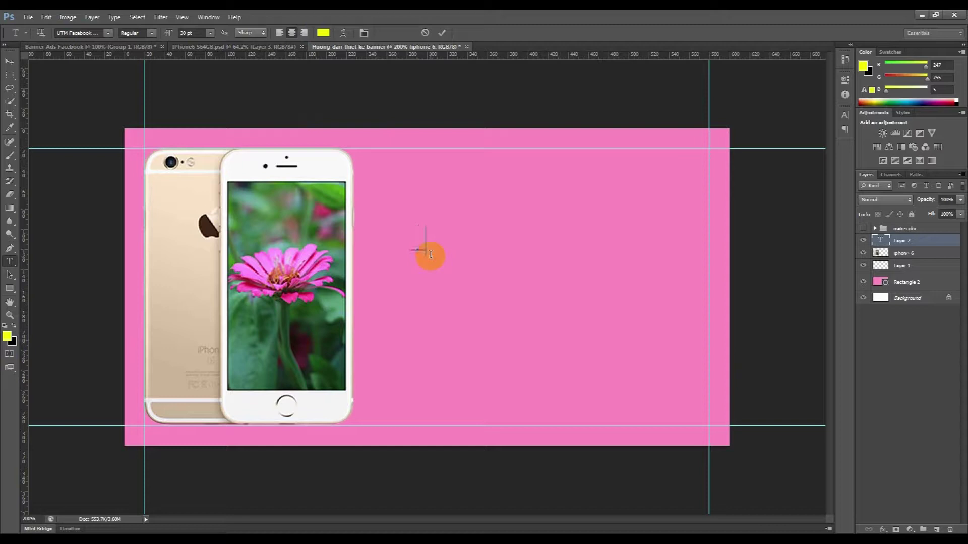
Type LOREM TEXT and set it in UTM Futura Extra.
text(LOREM TEXT)
key(ctrl+a)
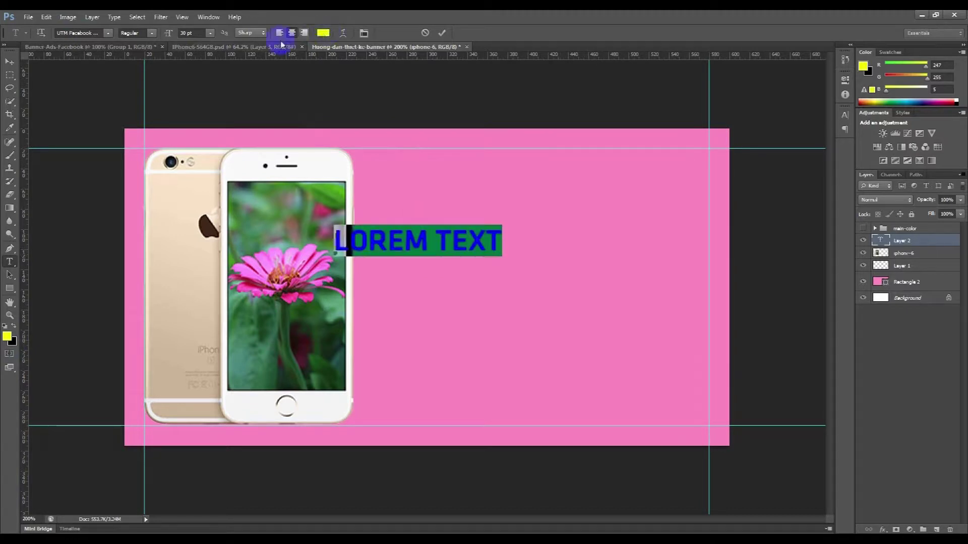
click(107, 33)
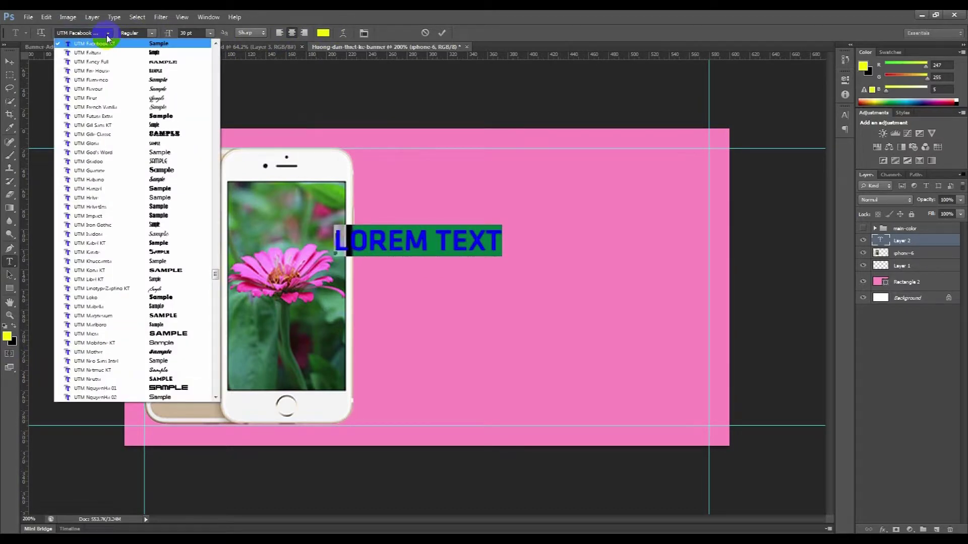
click(110, 118)
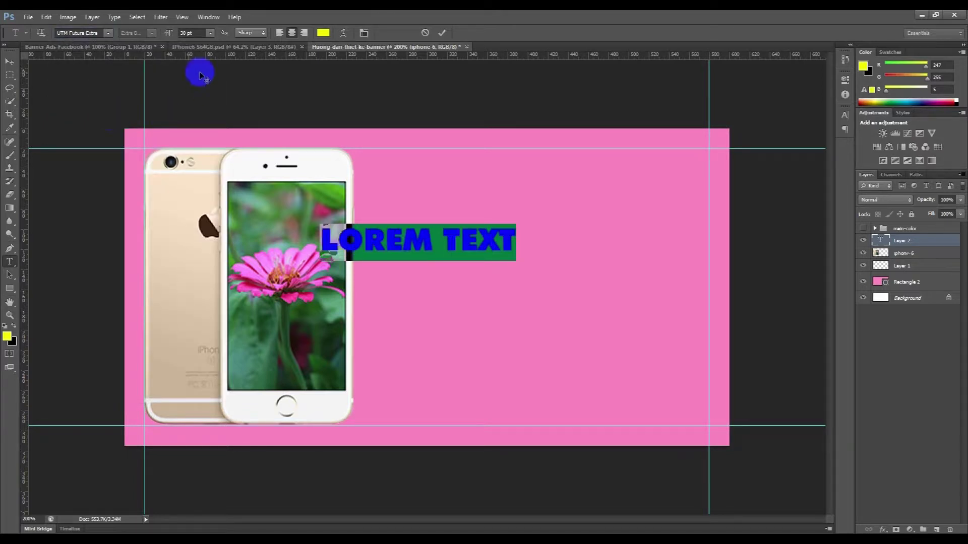
click(9, 61)
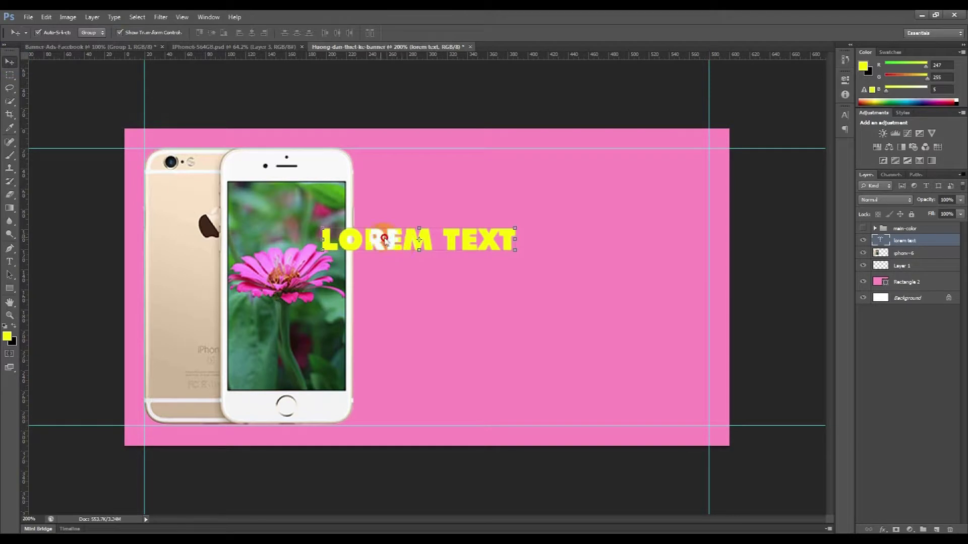
Dismiss the error and move the lorem text headline about 105 px right.
click(385, 239)
click(486, 210)
click(45, 34)
click(961, 232)
click(907, 241)
key(ctrl+t)
drag(447, 244, 568, 241)
key(alt+space)
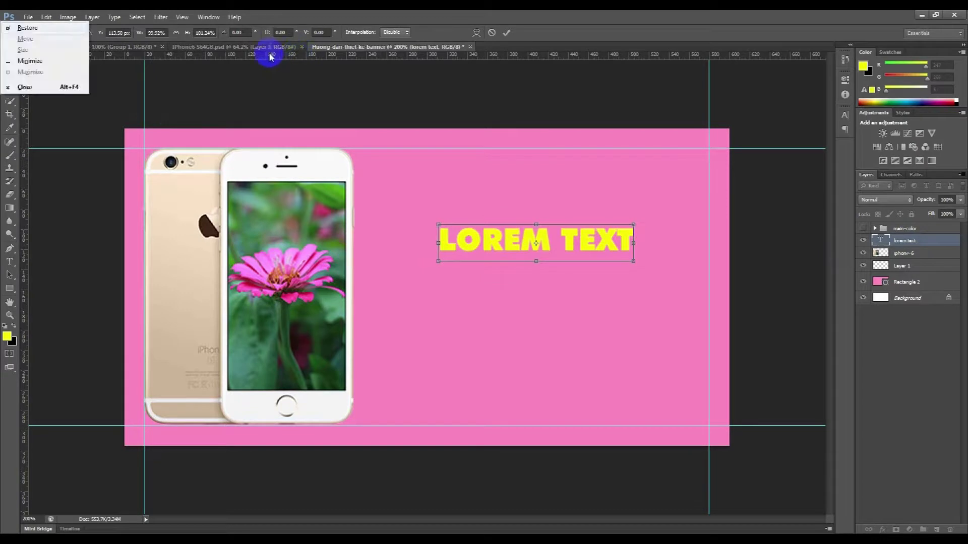
key(Return)
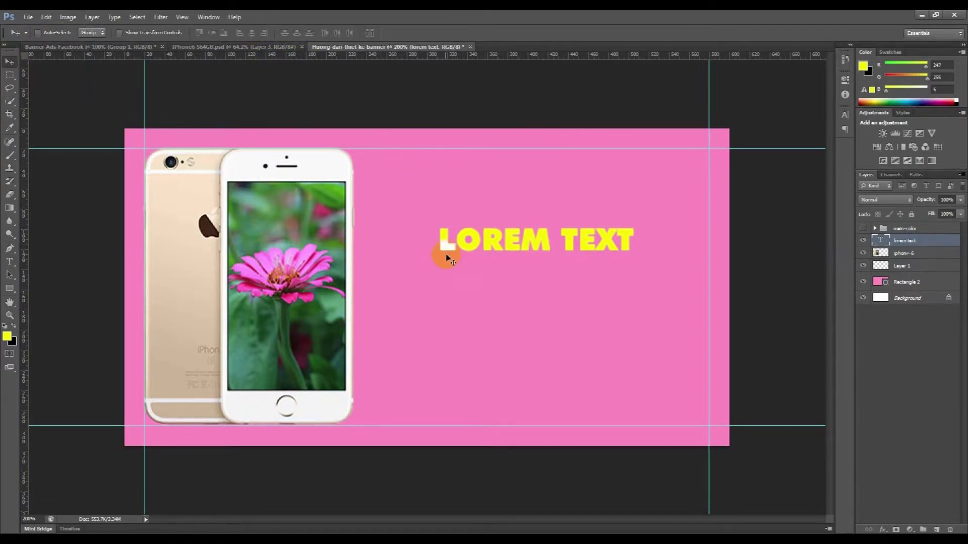
Set the headline to 35 pt and zoom the view out to 100%.
key(t)
click(191, 33)
key(Return)
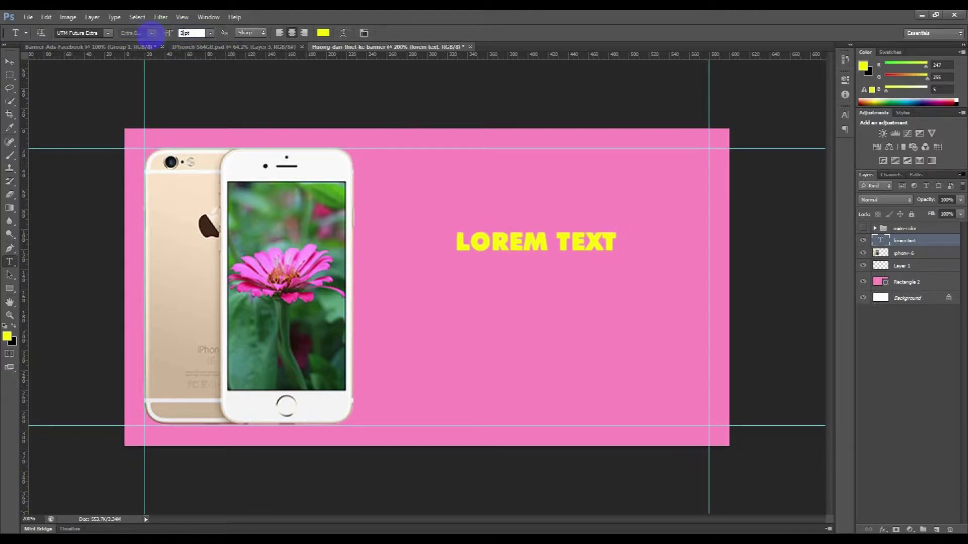
text(35)
key(Return)
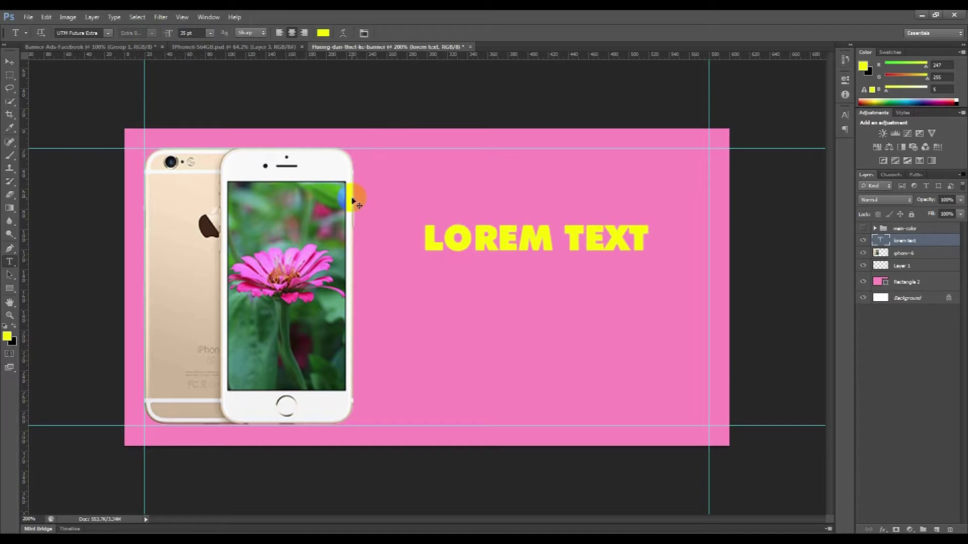
key(ctrl+minus)
click(9, 61)
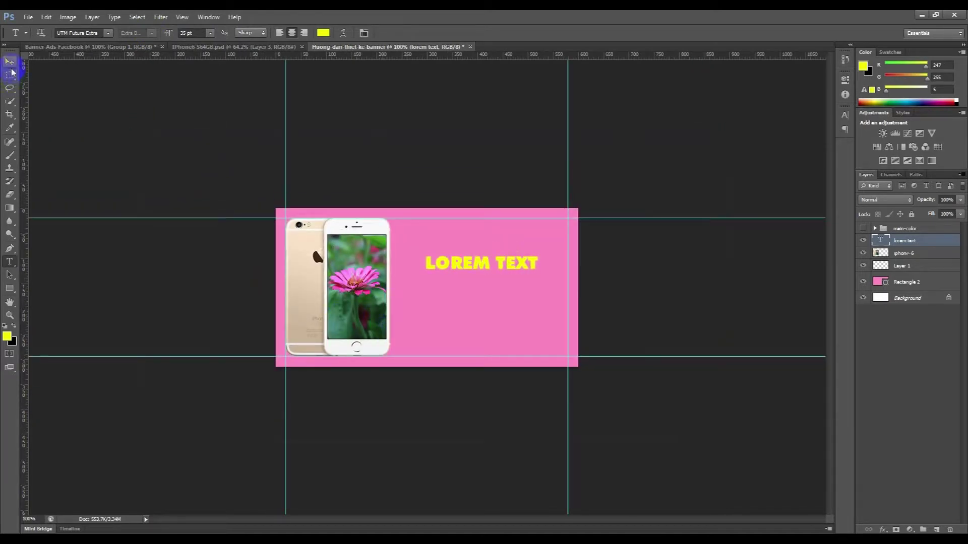
click(542, 321)
right_click(503, 267)
click(514, 272)
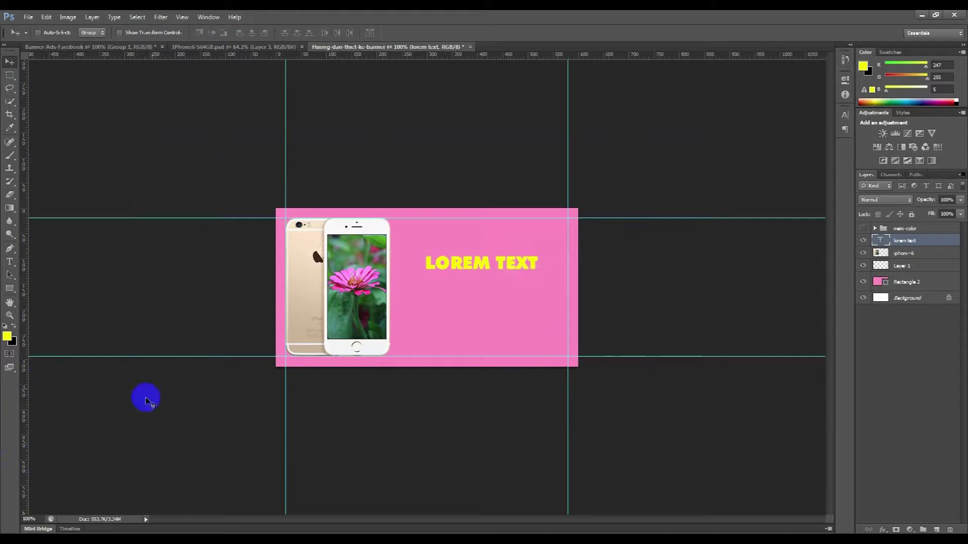
Start a '7 NGAY' text line below the headline, checking the Vietnamese typing tool settings.
click(9, 262)
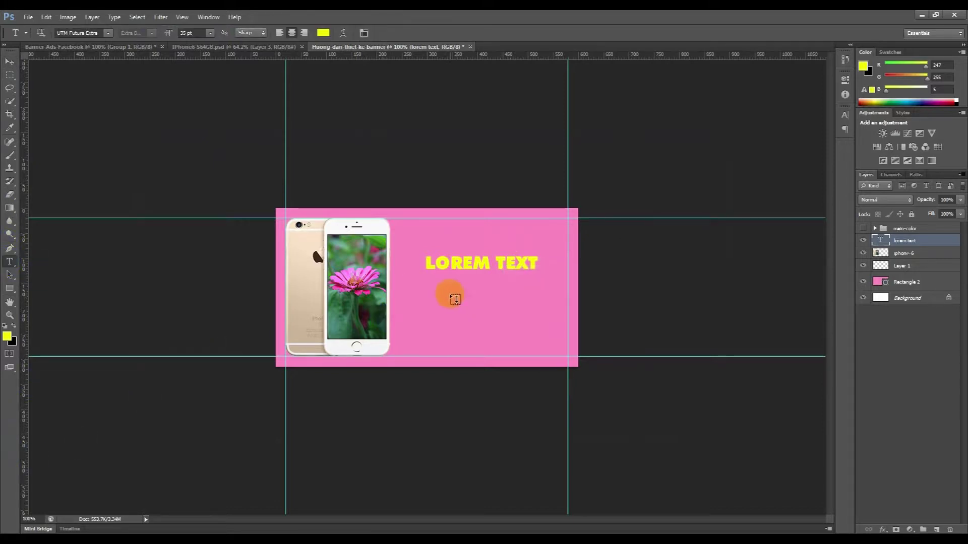
click(433, 288)
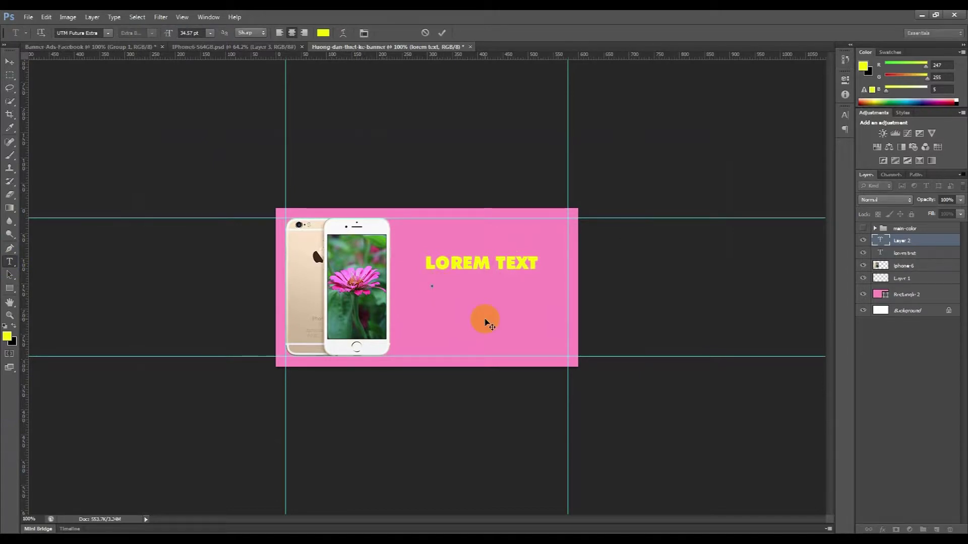
text(7NGAYF)
key(BackSpace)
text(F)
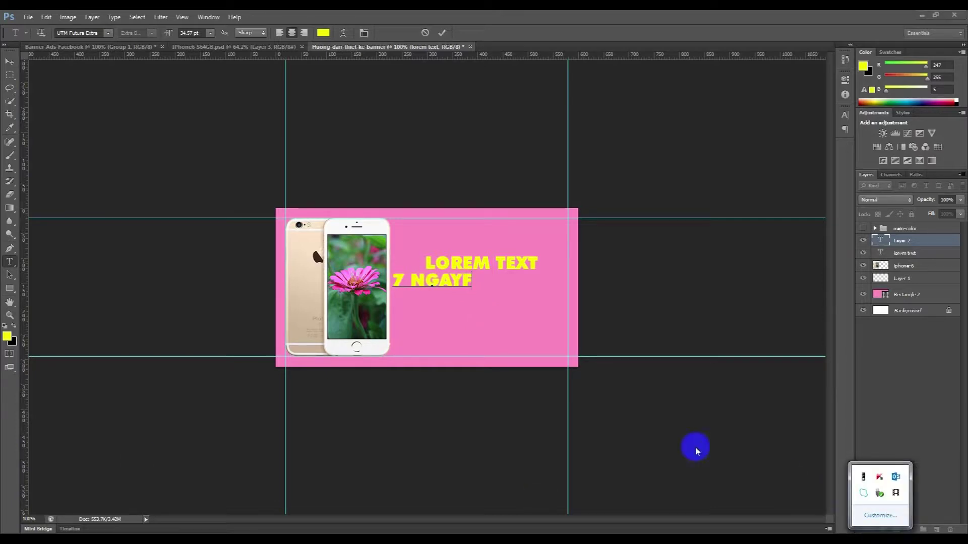
click(6, 529)
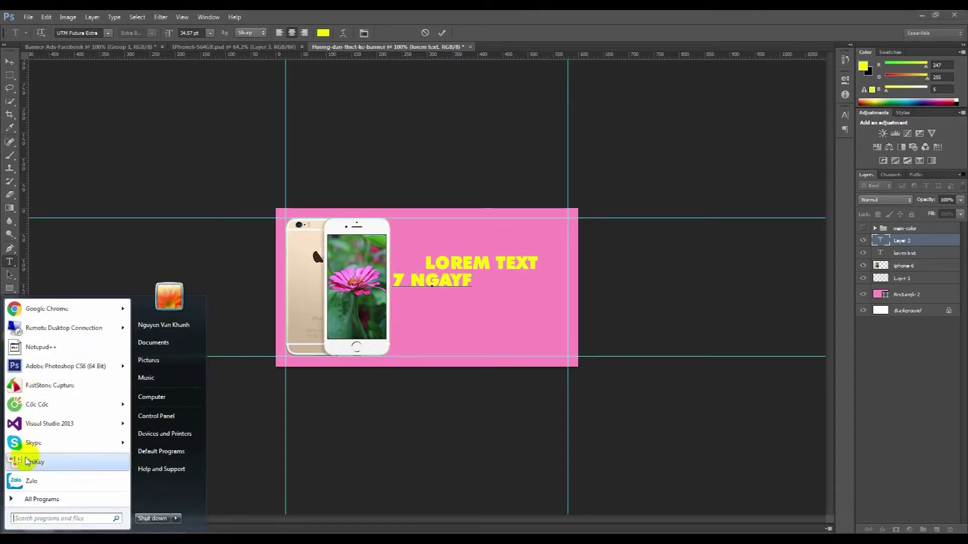
click(24, 460)
click(557, 191)
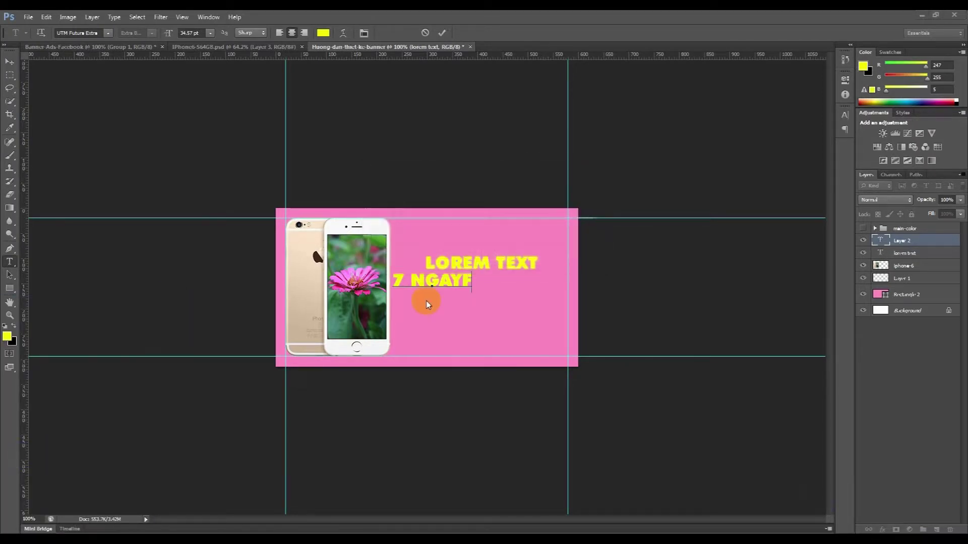
click(428, 281)
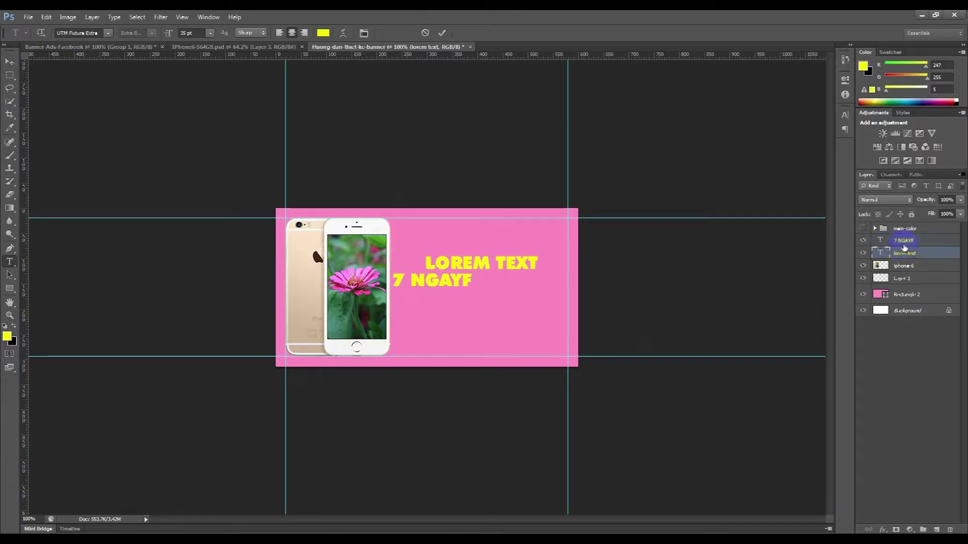
Complete the text as 7 NGÀY XINH ĐẸP / RINH I PHONE ĐỈNH and select it all.
click(468, 303)
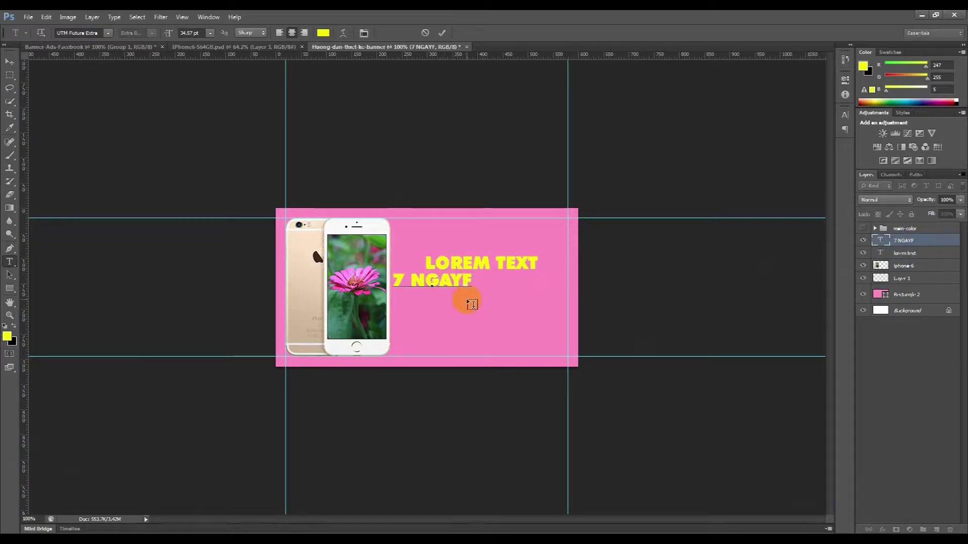
key(BackSpace)
key(BackSpace)
text(Y)
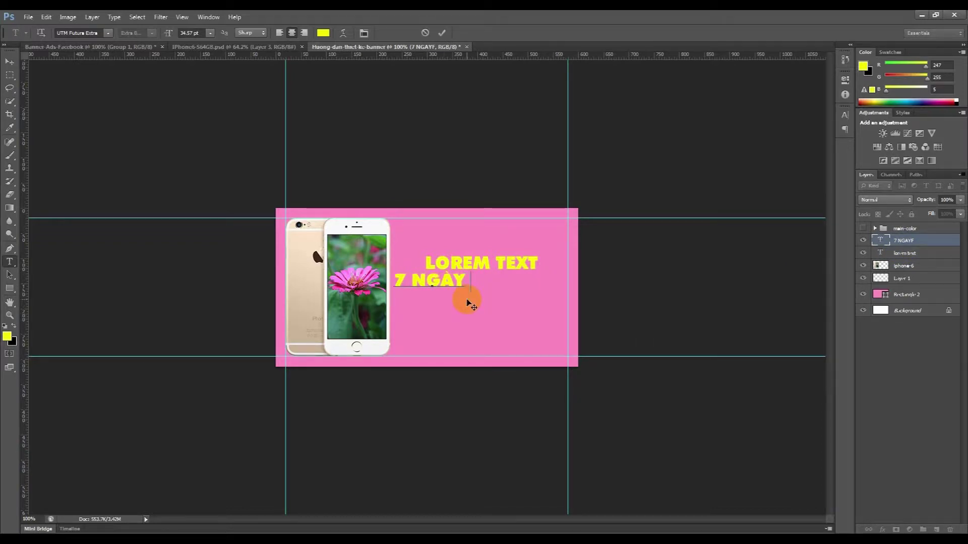
text(F XINH ĐẸP)
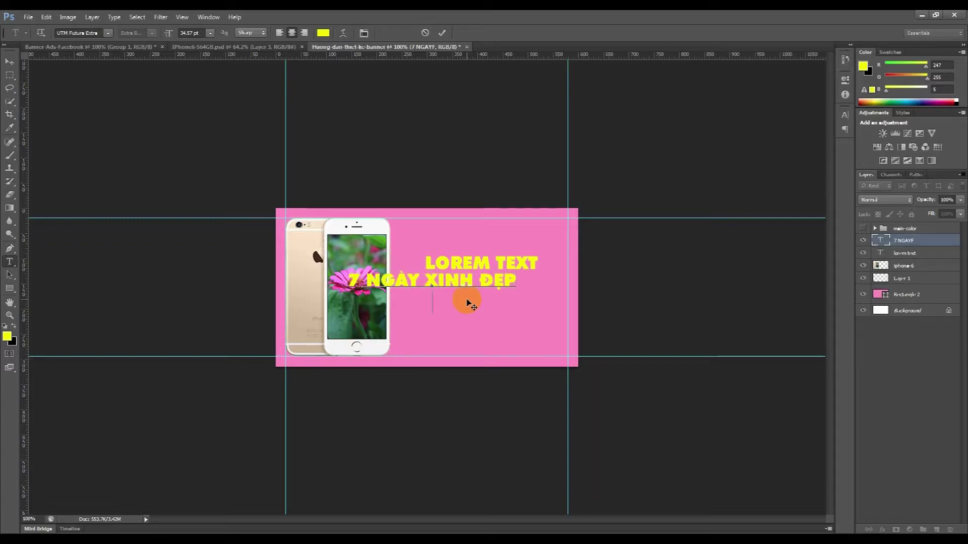
text(NH I DHONE ĐỈNH)
key(ctrl+a)
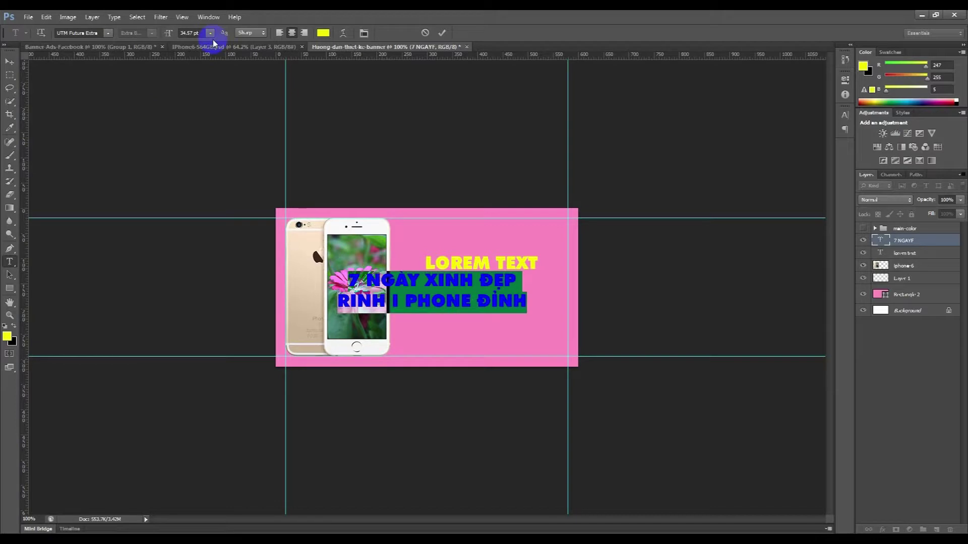
click(104, 33)
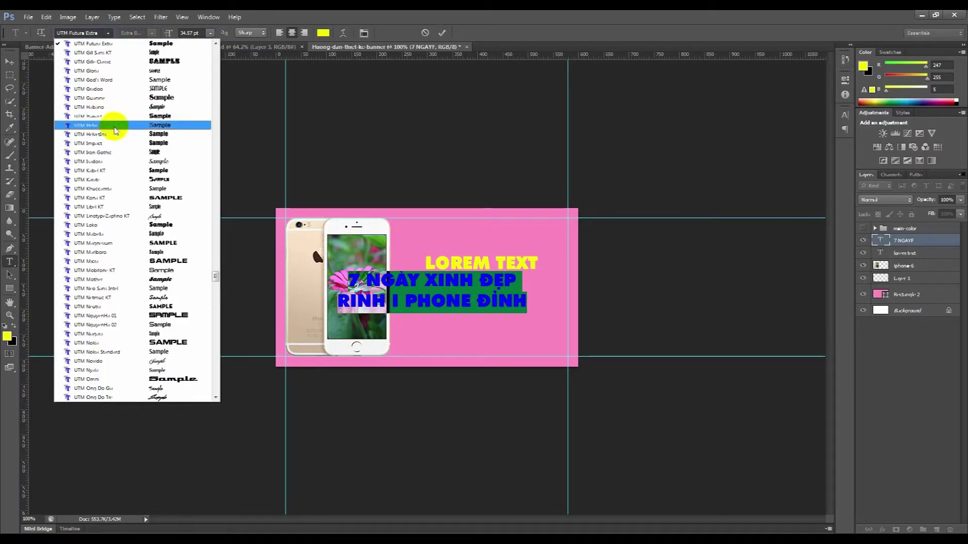
Set the subtitle font to UTM Helvetins, after trying UTM Impact, at 24 pt.
click(111, 142)
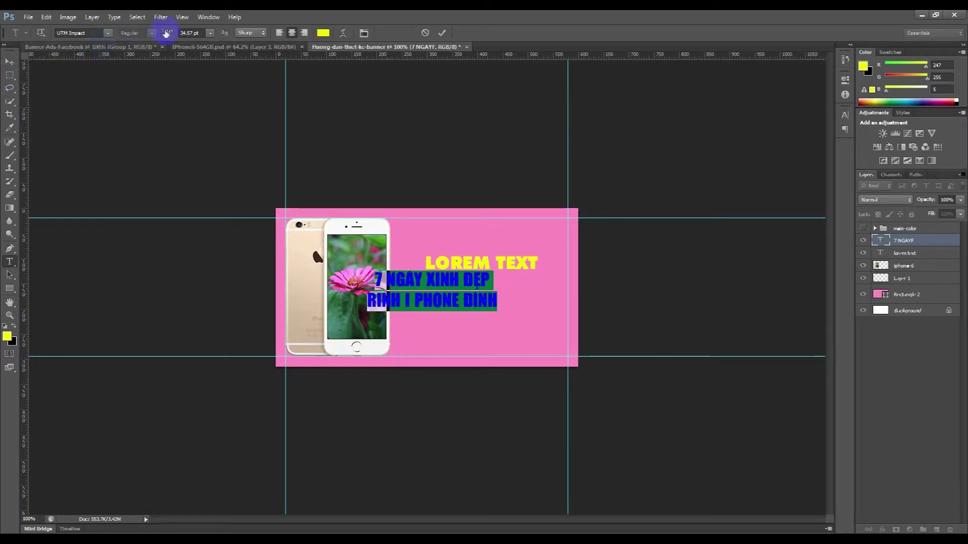
click(108, 34)
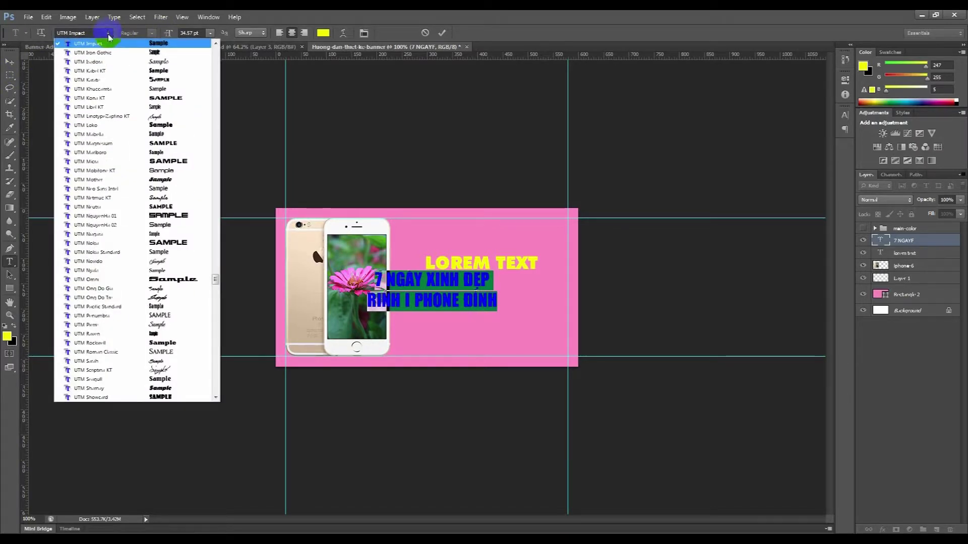
scroll(108, 45, up, 1)
click(111, 62)
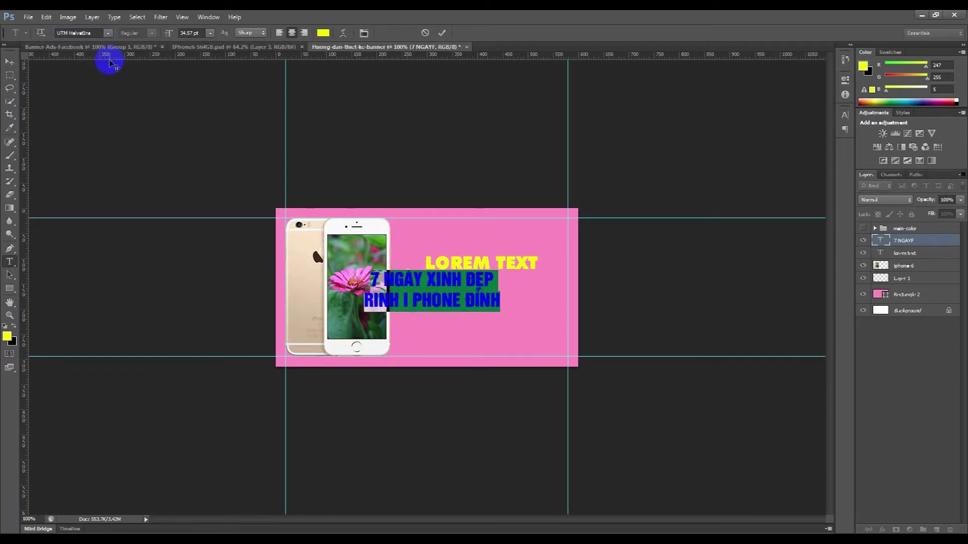
click(209, 33)
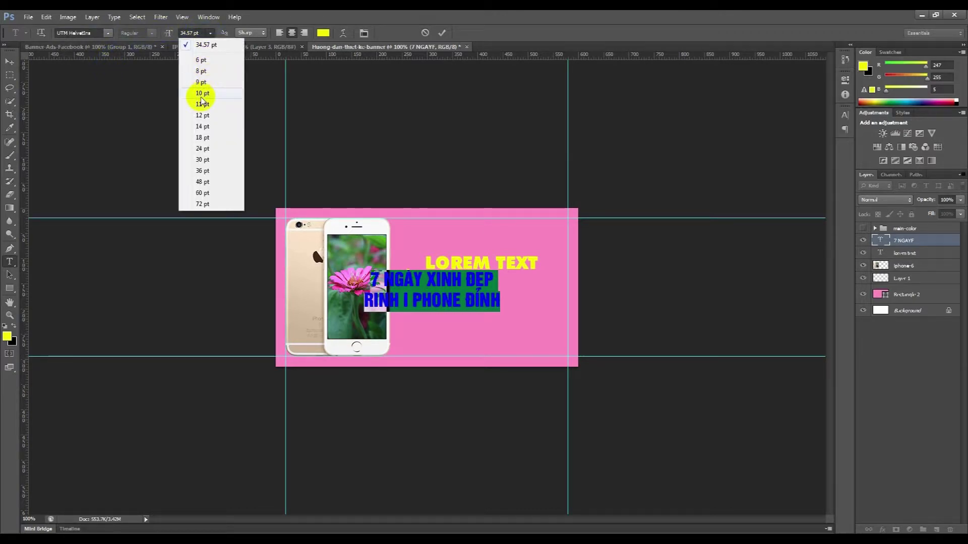
click(202, 148)
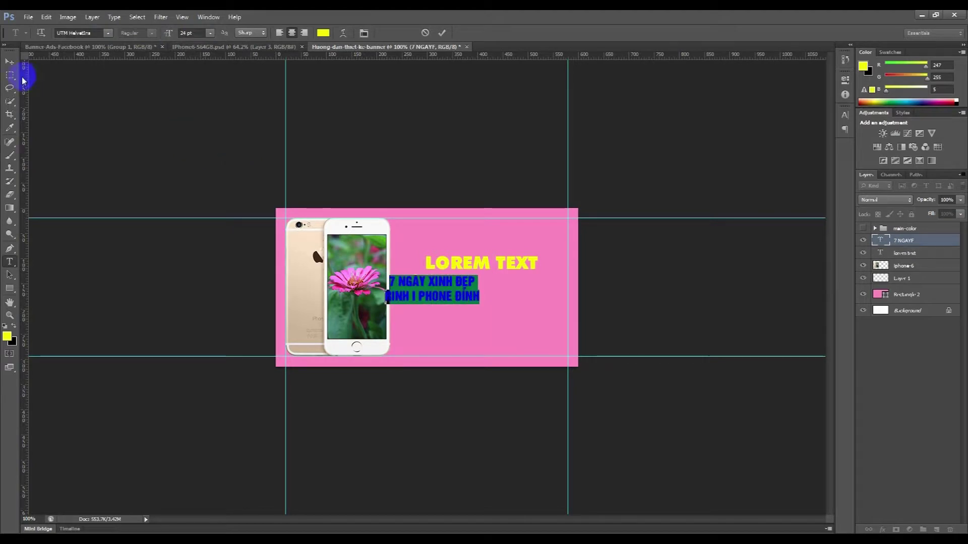
click(10, 62)
Shift the subtext right and add a vertical guide through the centre of LOREM TEXT.
drag(437, 297, 479, 302)
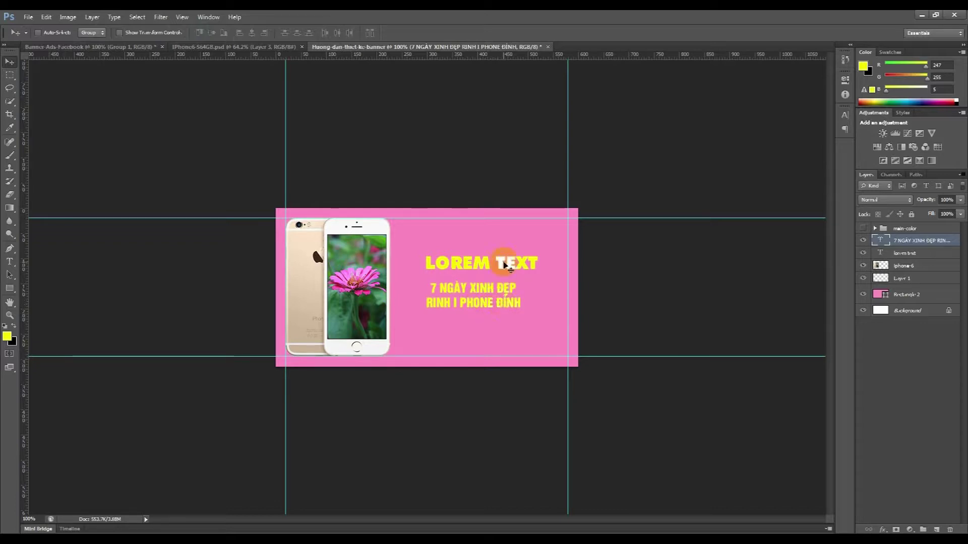
right_click(507, 266)
click(519, 267)
key(ctrl+t)
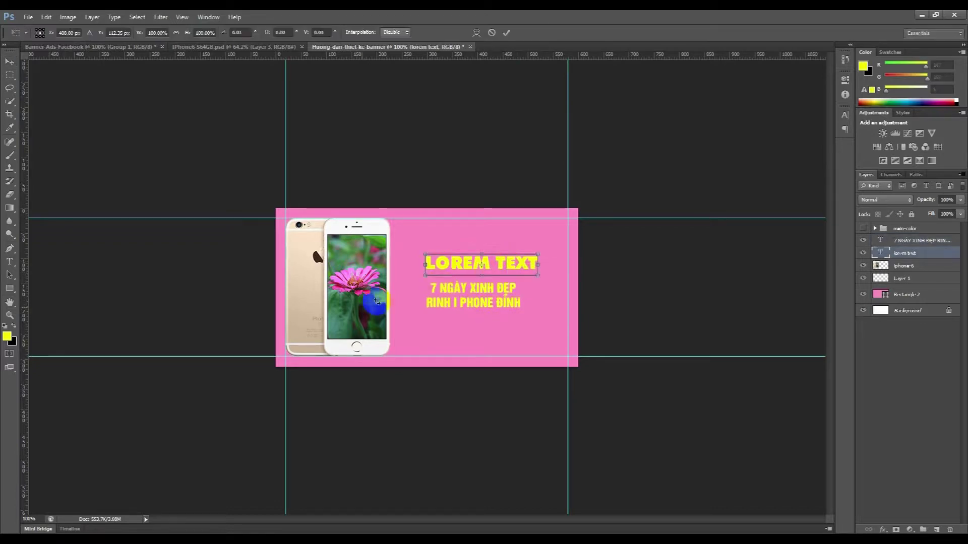
drag(24, 454, 484, 385)
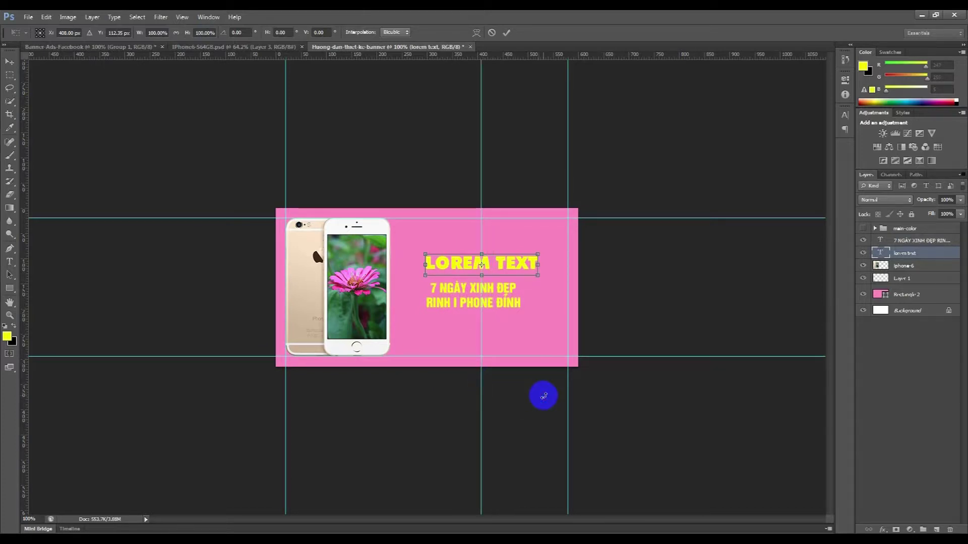
key(Return)
Zoom in, centre the 7 NGÀY text on the guide, then zoom back out.
click(914, 241)
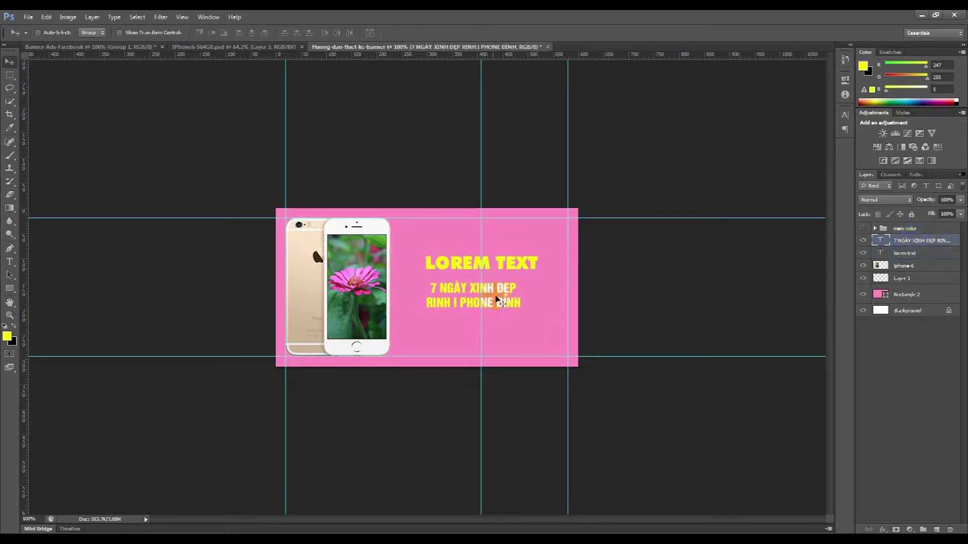
key(z)
drag(447, 281, 314, 292)
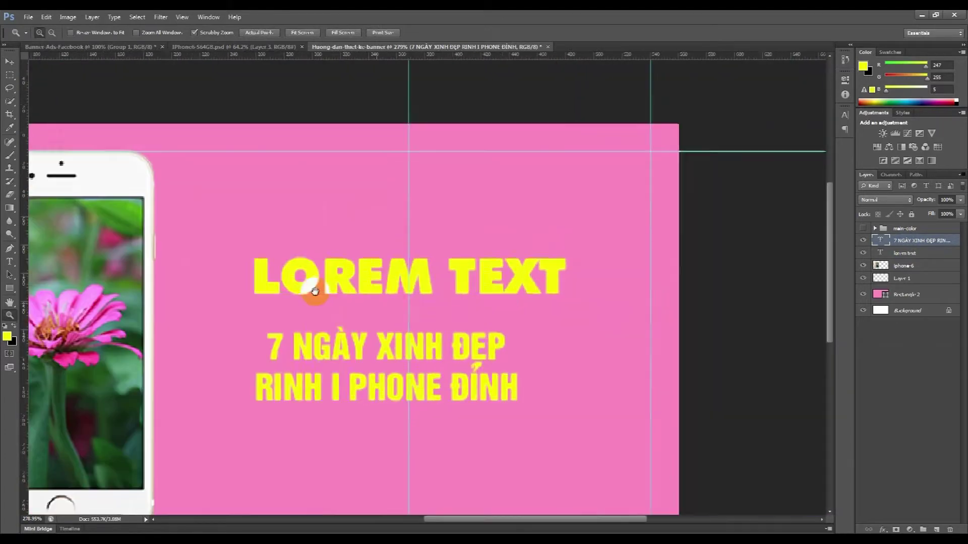
scroll(314, 296, down, 2)
key(ctrl+t)
drag(413, 330, 431, 332)
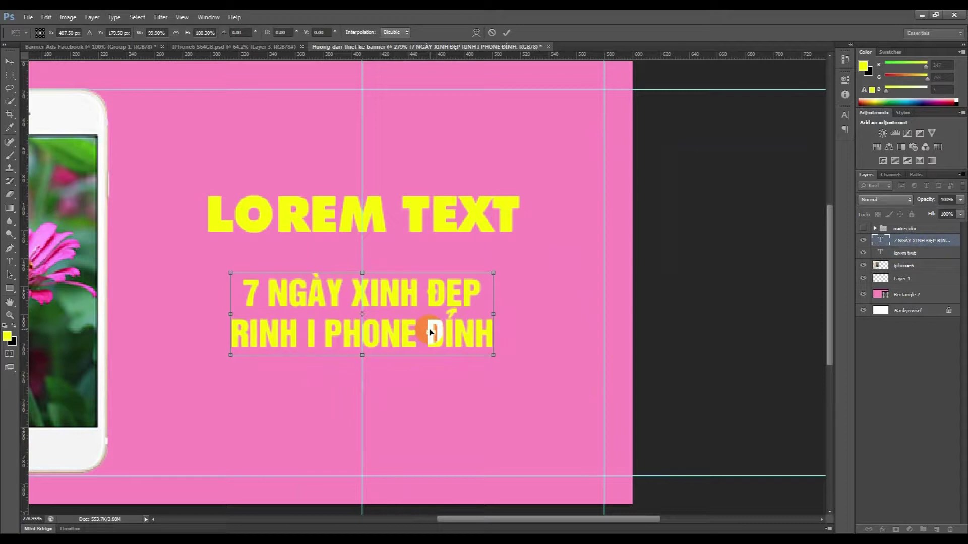
key(Return)
key(z)
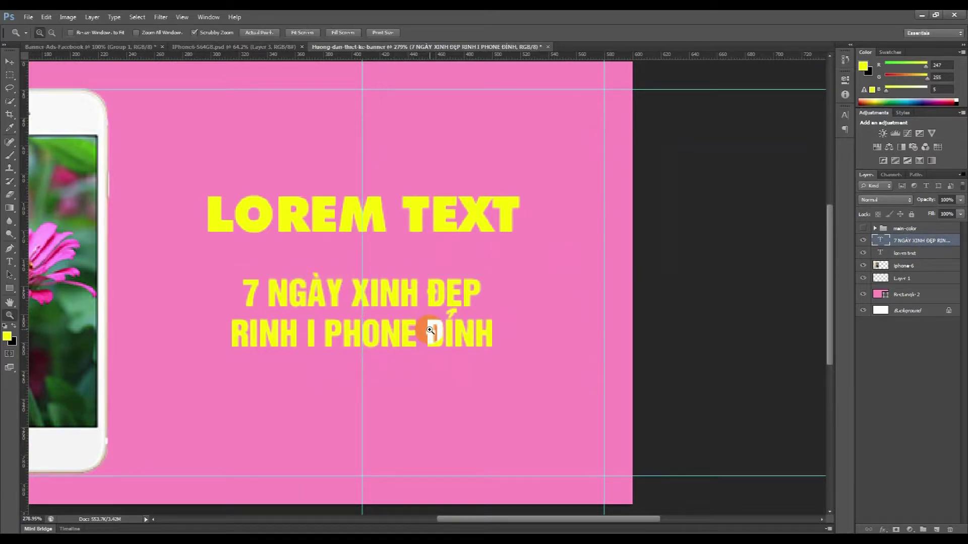
key(ctrl+t)
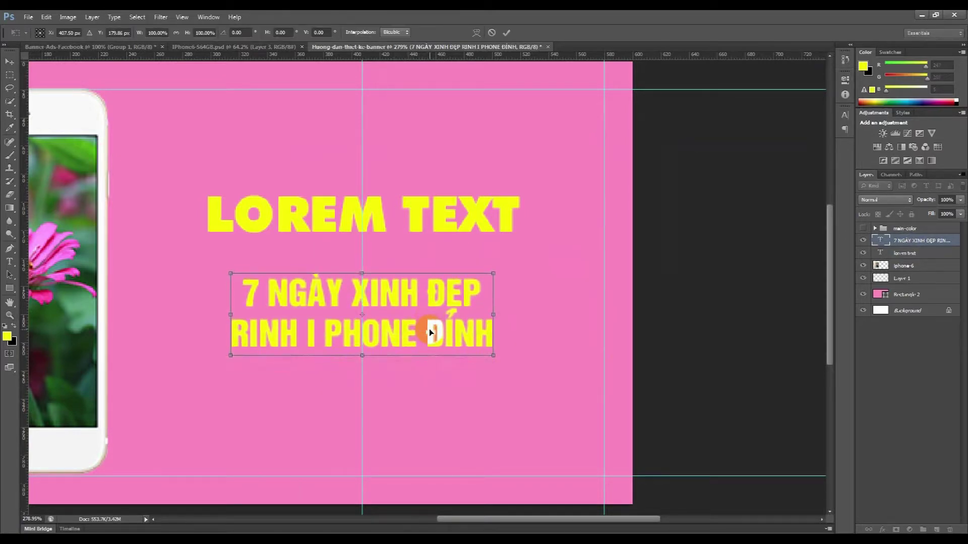
key(Return)
key(z)
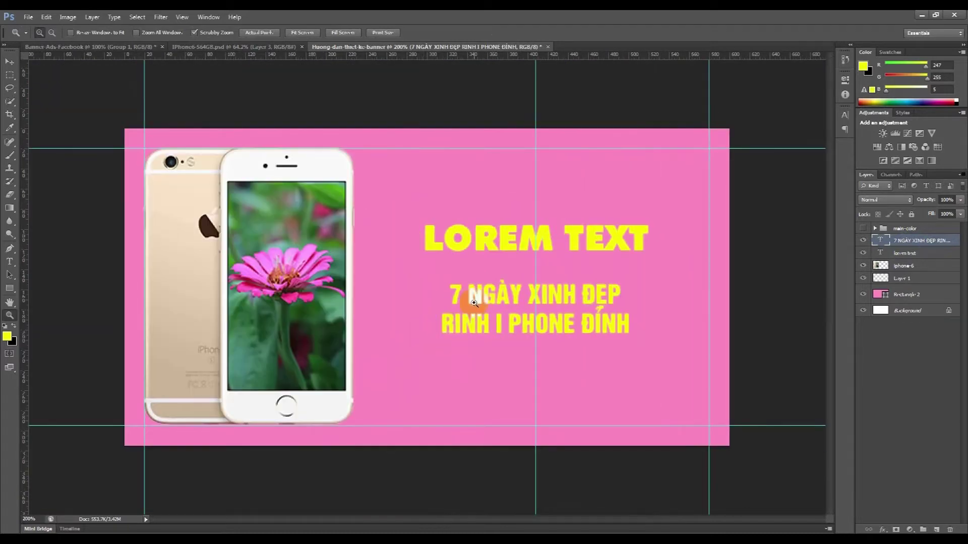
alt+click(472, 304)
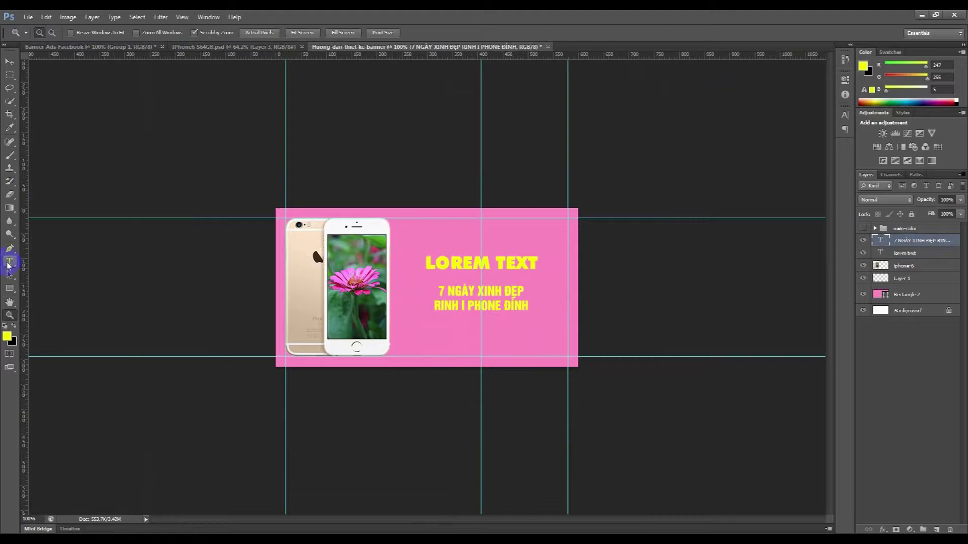
Give the subtext 36 pt leading and a white text colour in the Character panel.
click(9, 261)
click(45, 258)
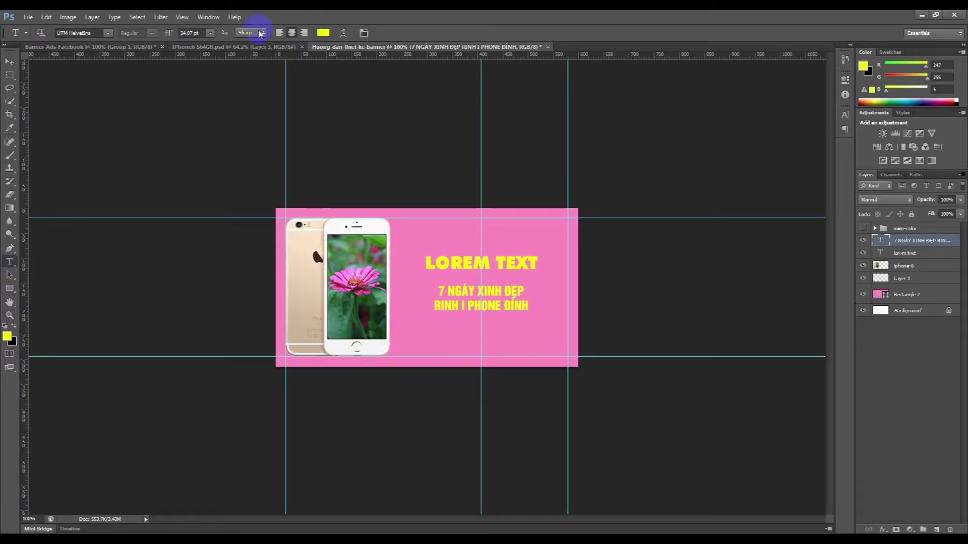
click(363, 33)
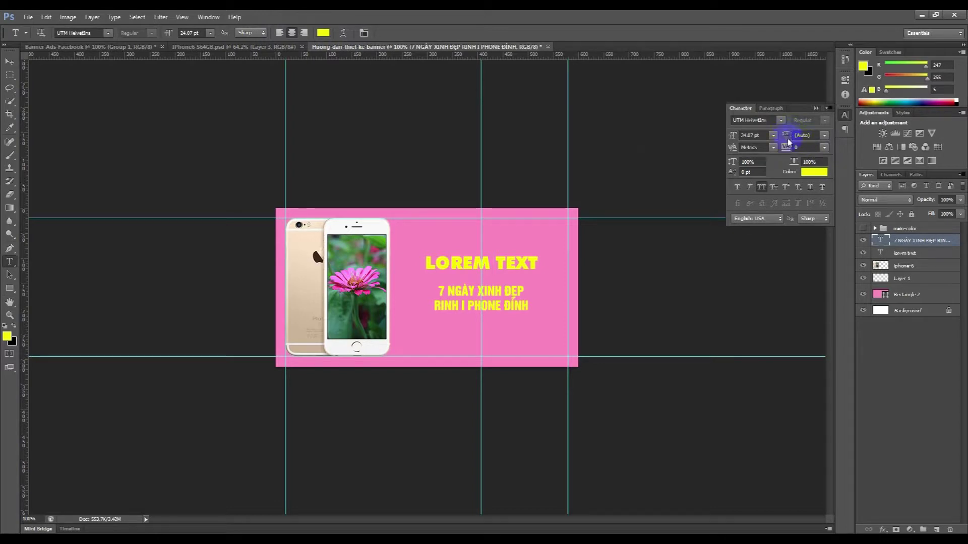
click(823, 136)
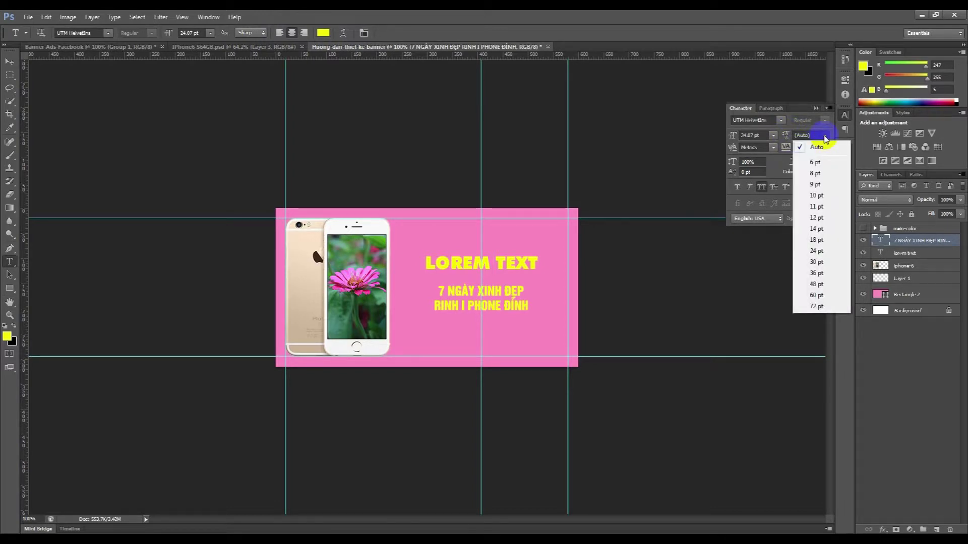
click(815, 262)
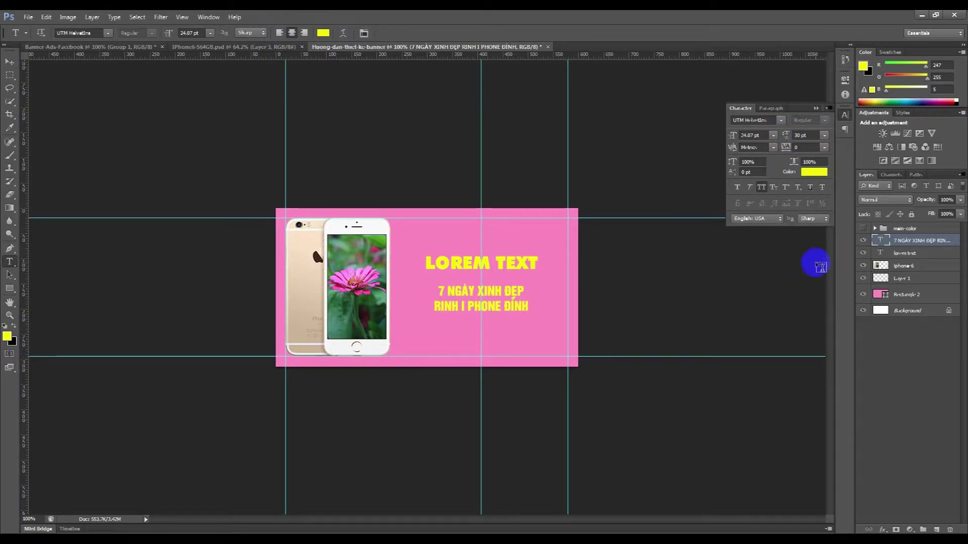
click(904, 253)
click(907, 241)
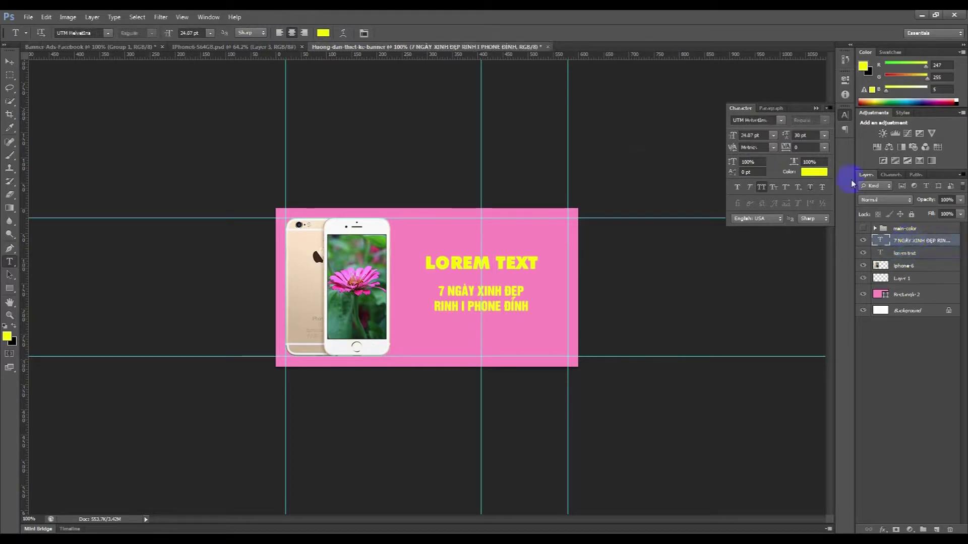
click(824, 136)
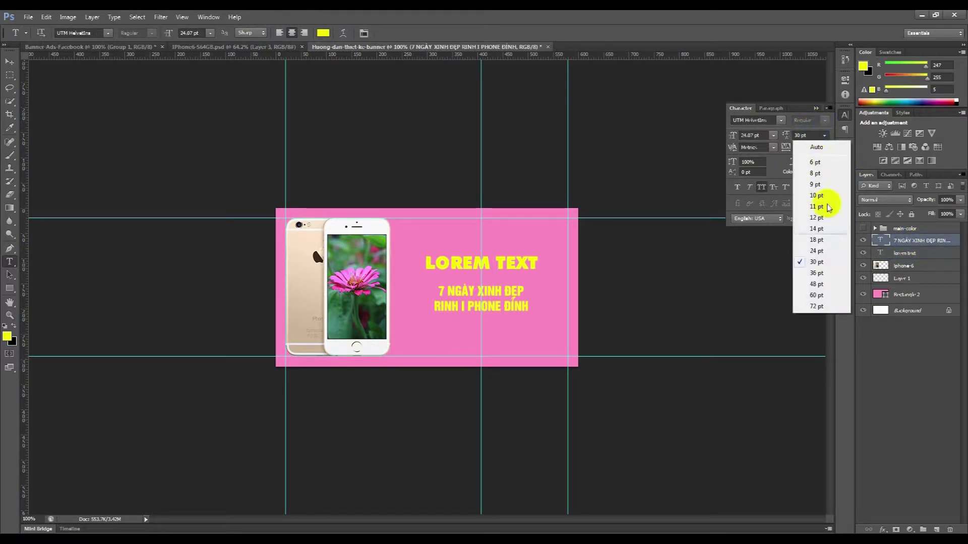
click(817, 276)
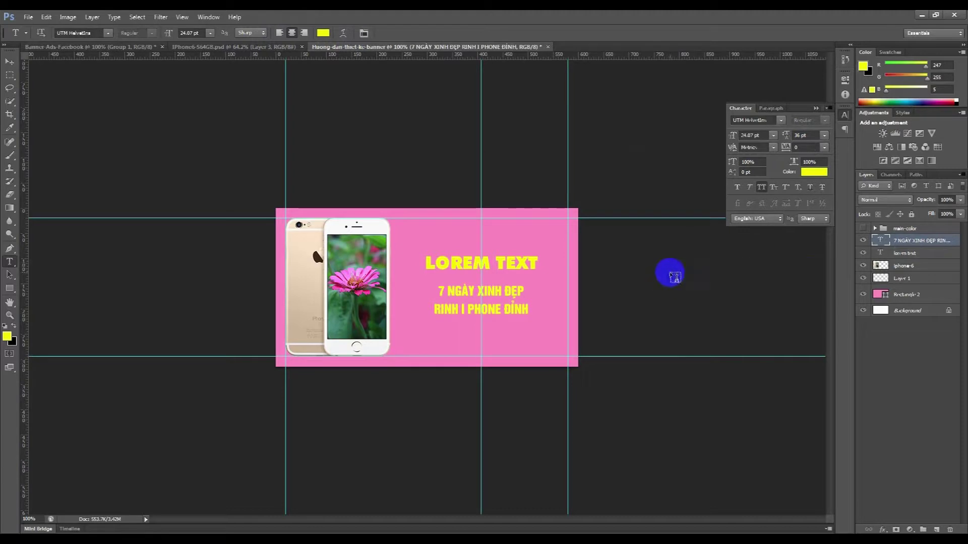
click(806, 173)
click(503, 221)
click(722, 215)
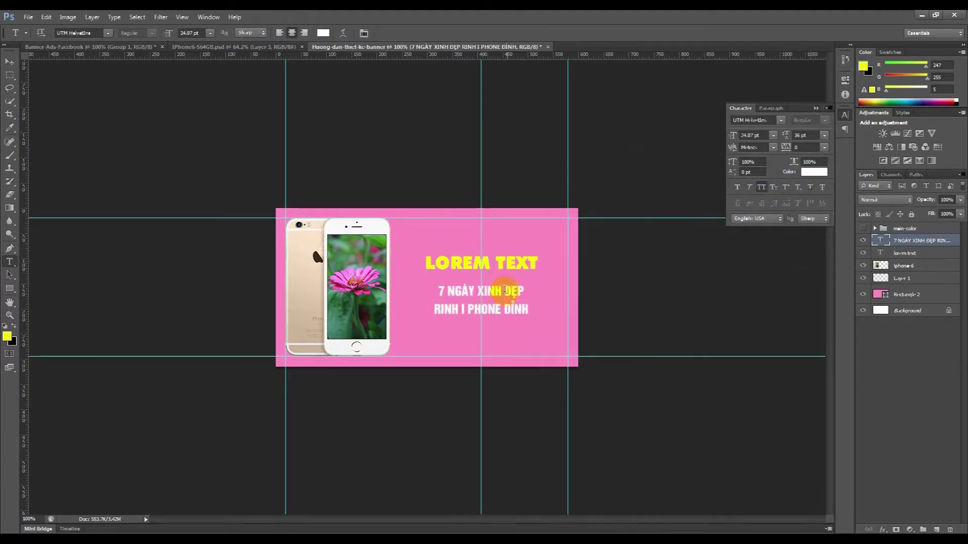
Set the first line's tracking to 40, the subtext's tracking to 24, and commit the edit.
drag(440, 291, 529, 291)
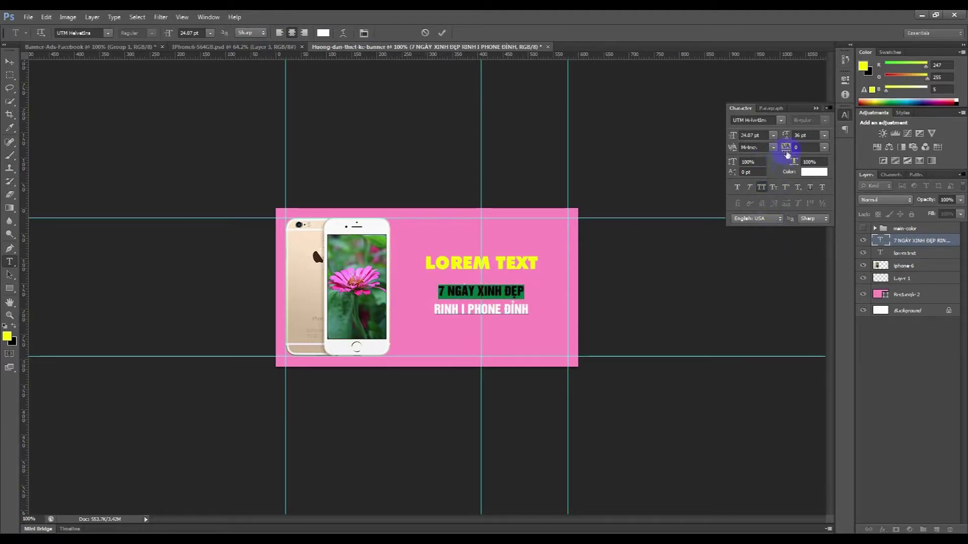
click(787, 149)
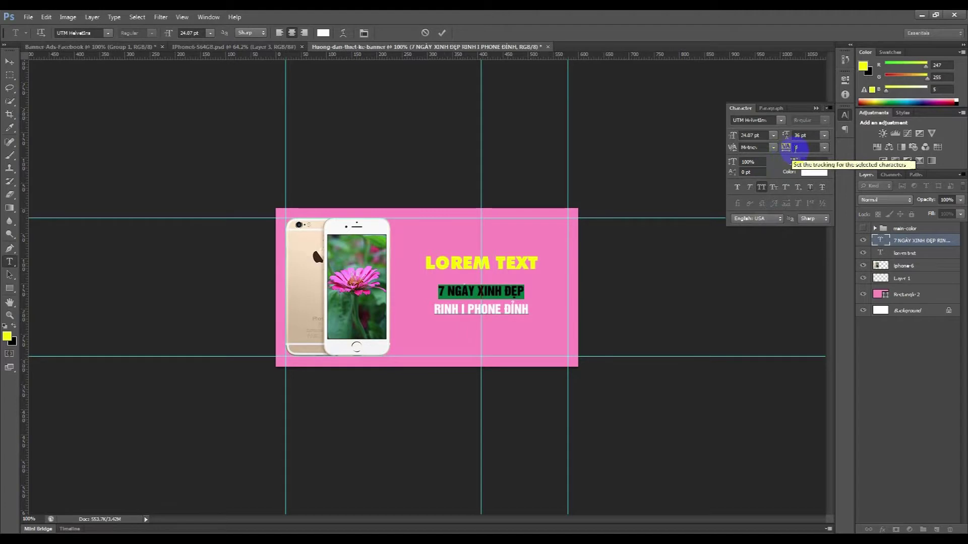
text(40)
key(Return)
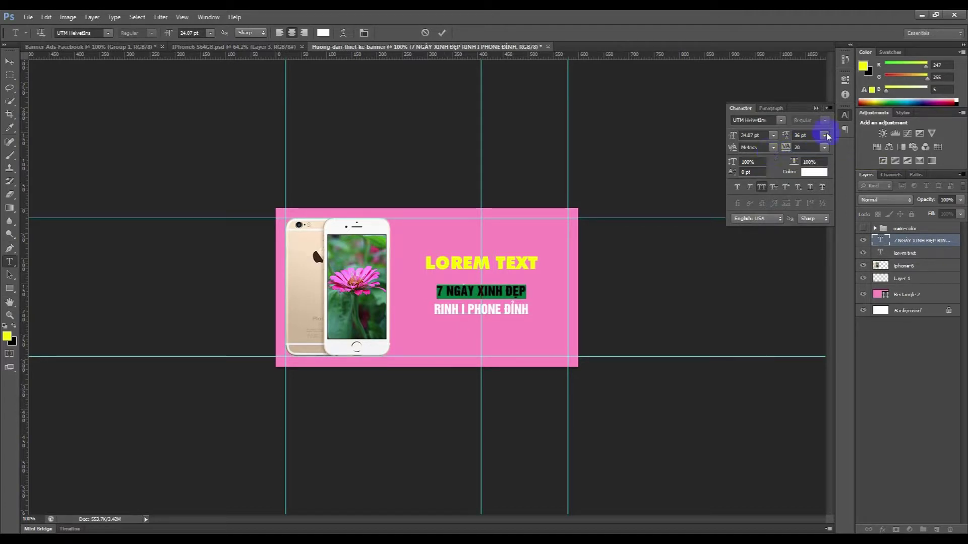
click(754, 149)
text(22)
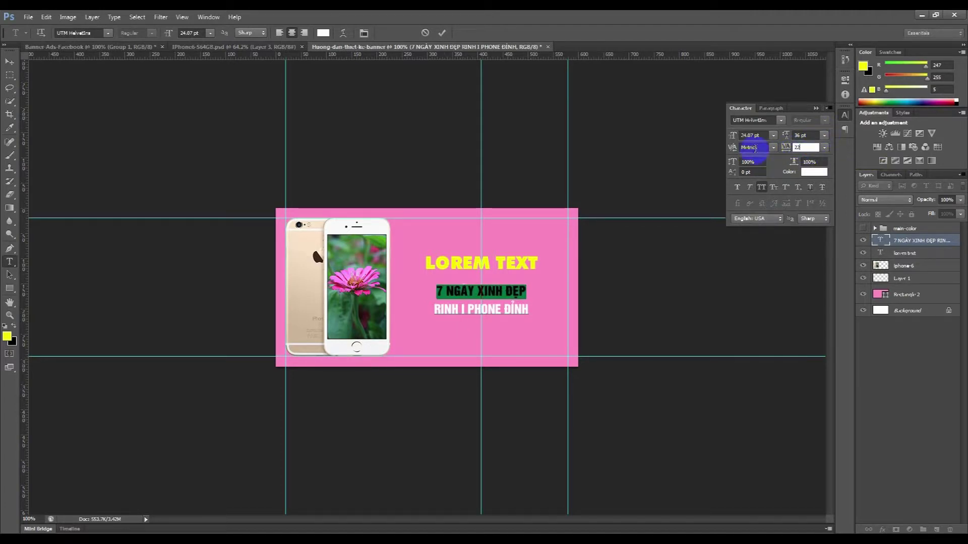
click(807, 147)
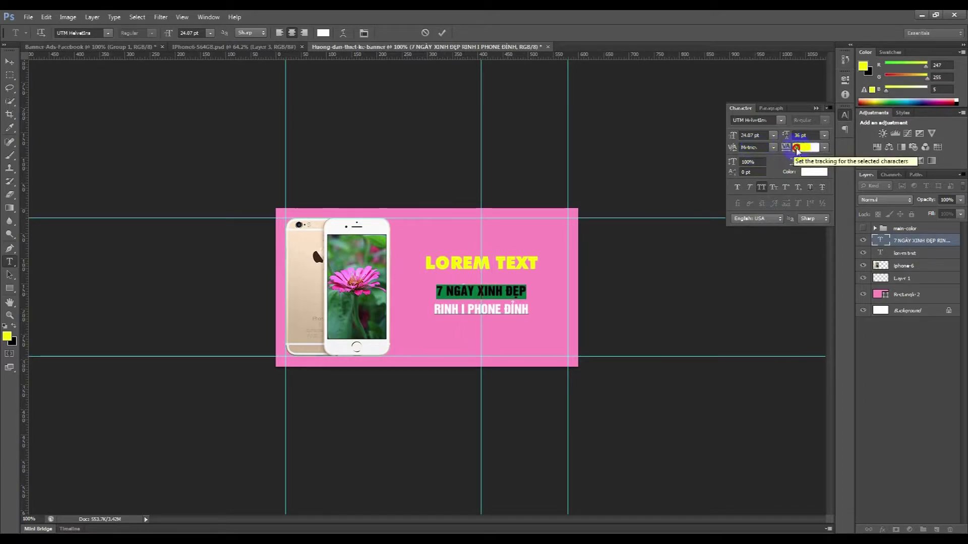
text(24)
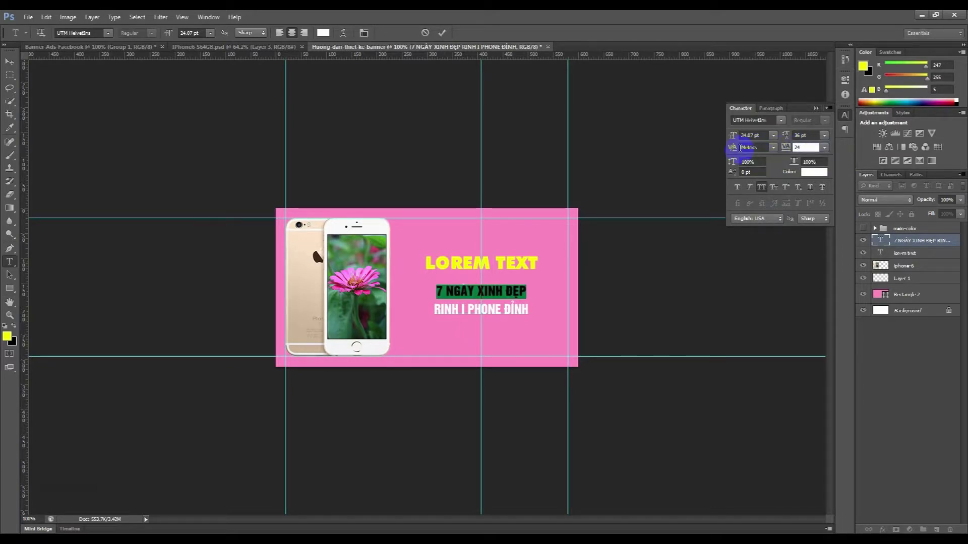
key(Return)
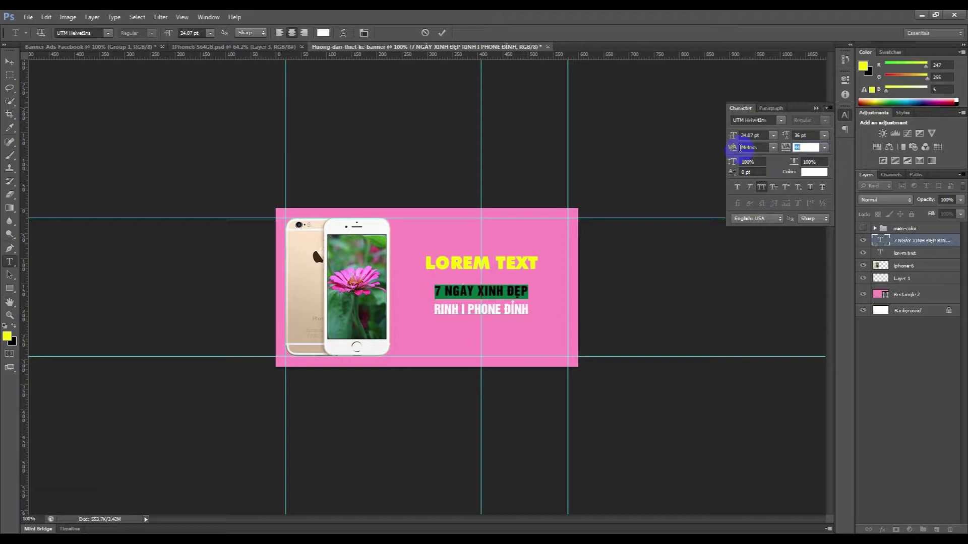
key(ctrl+Return)
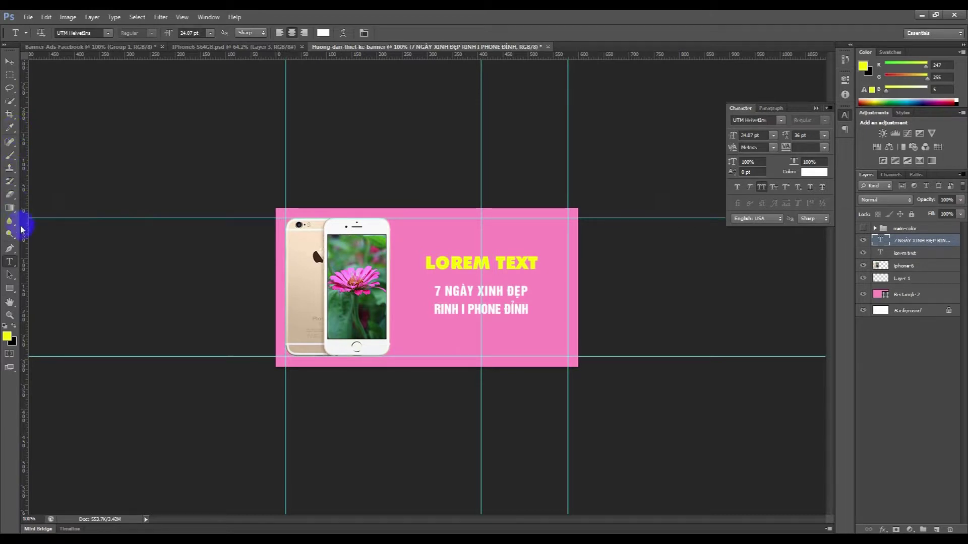
Draw a no-fill rectangle with a white 3 pt stroke around the subtext.
click(10, 289)
right_click(9, 288)
click(35, 289)
click(92, 33)
click(49, 52)
click(128, 33)
click(91, 91)
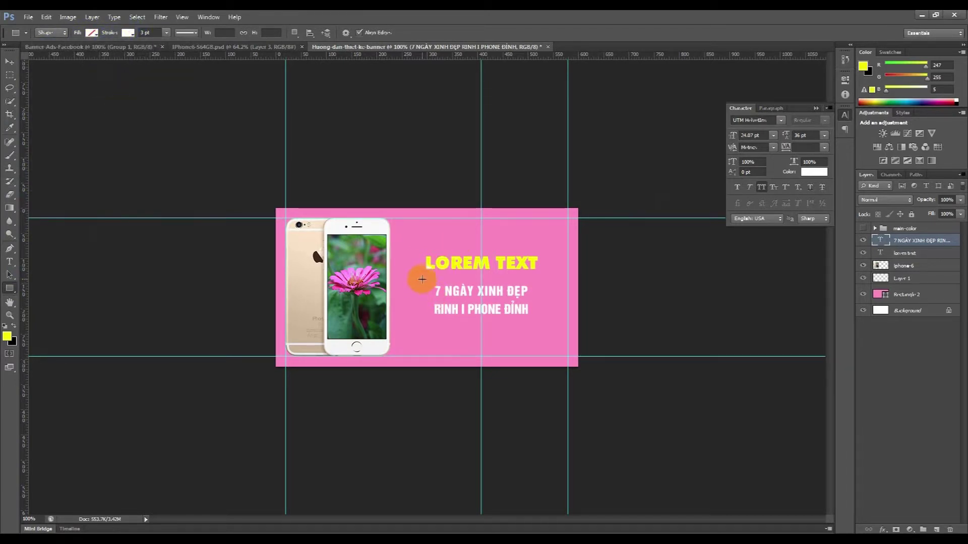
mouse_move(412, 278)
mouse_down()
mouse_move(630, 369)
mouse_move(544, 320)
mouse_up()
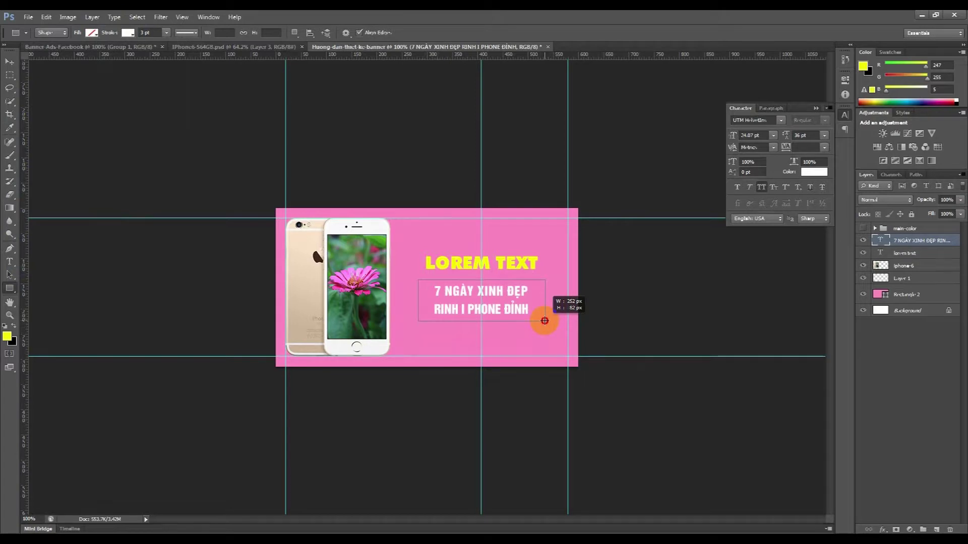
drag(544, 321, 545, 320)
Narrow the rectangle from both sides to 224 × 82 px to fit the subtext.
key(ctrl+t)
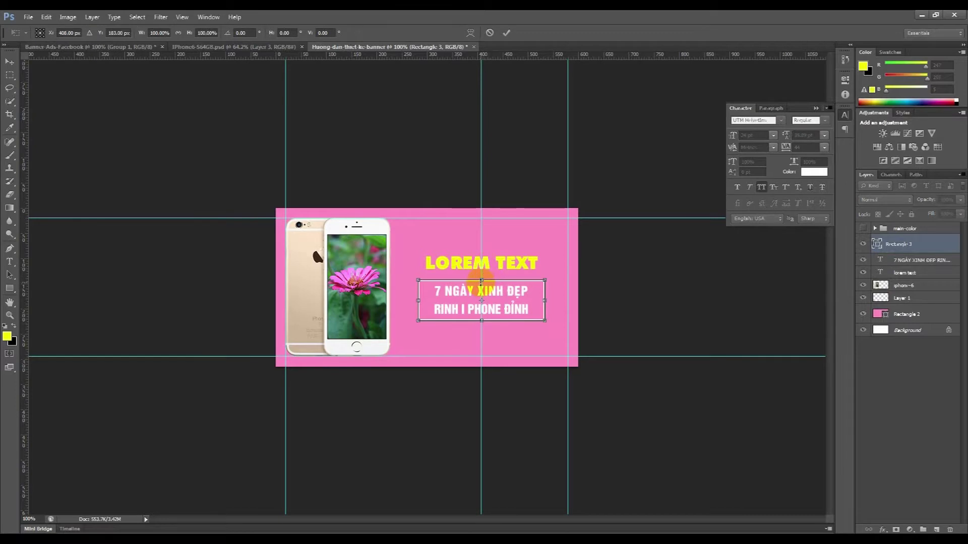
drag(543, 299, 538, 299)
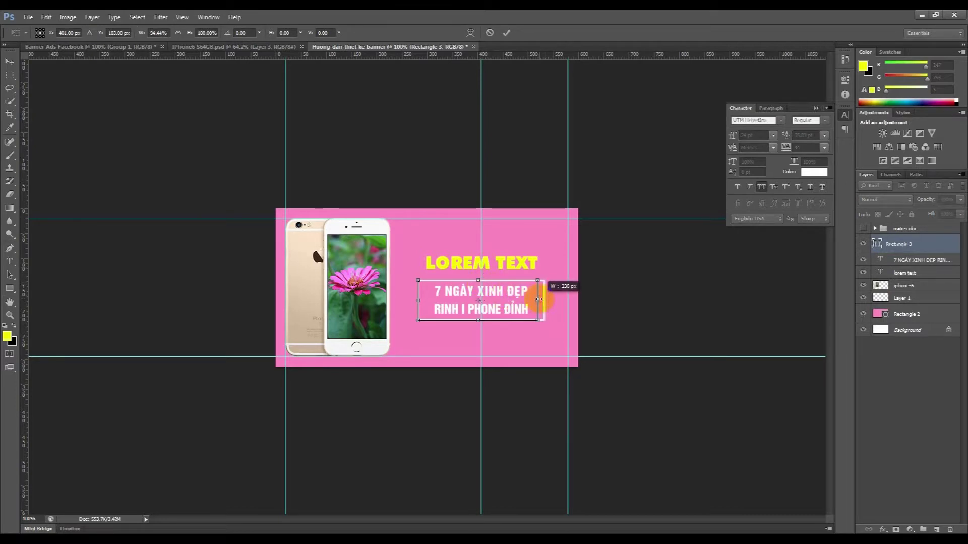
drag(418, 299, 426, 299)
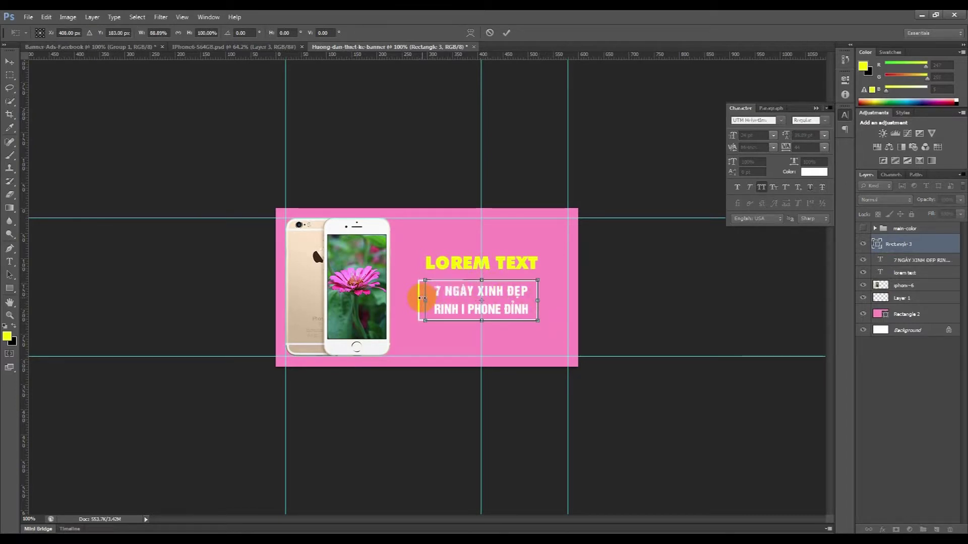
key(Return)
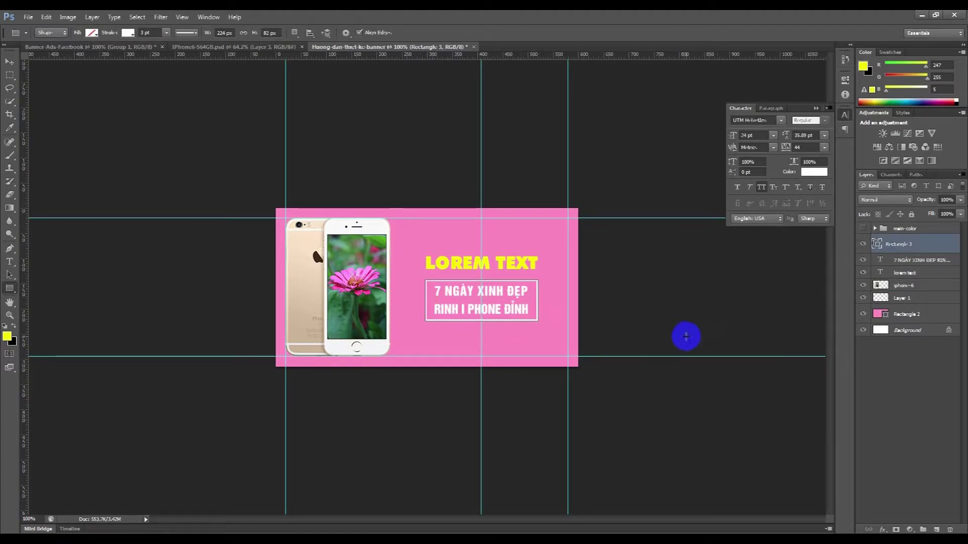
shift+click(906, 260)
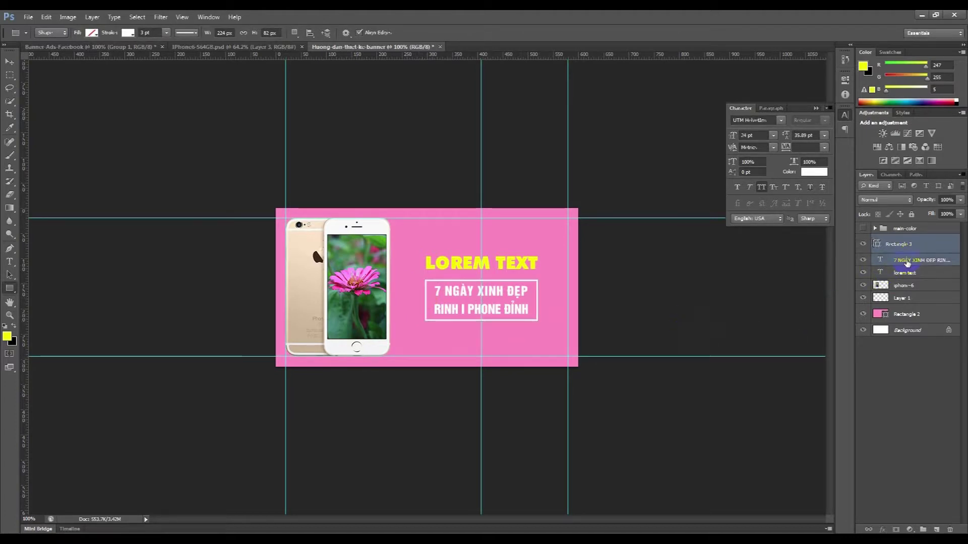
Align the subtext vertically centred within its white frame.
click(9, 61)
click(214, 34)
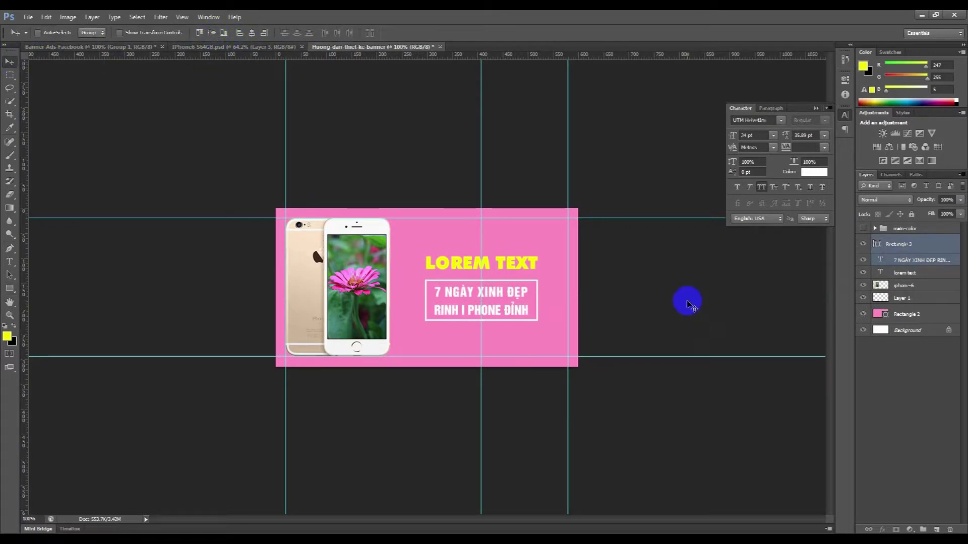
click(916, 260)
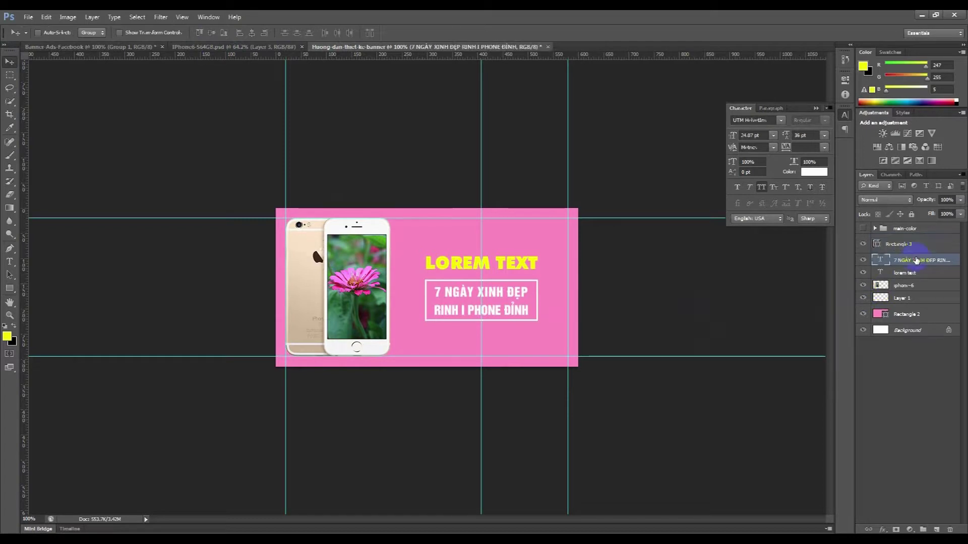
Enlarge LOREM TEXT to 40 pt and start a new text line below the frame.
click(912, 274)
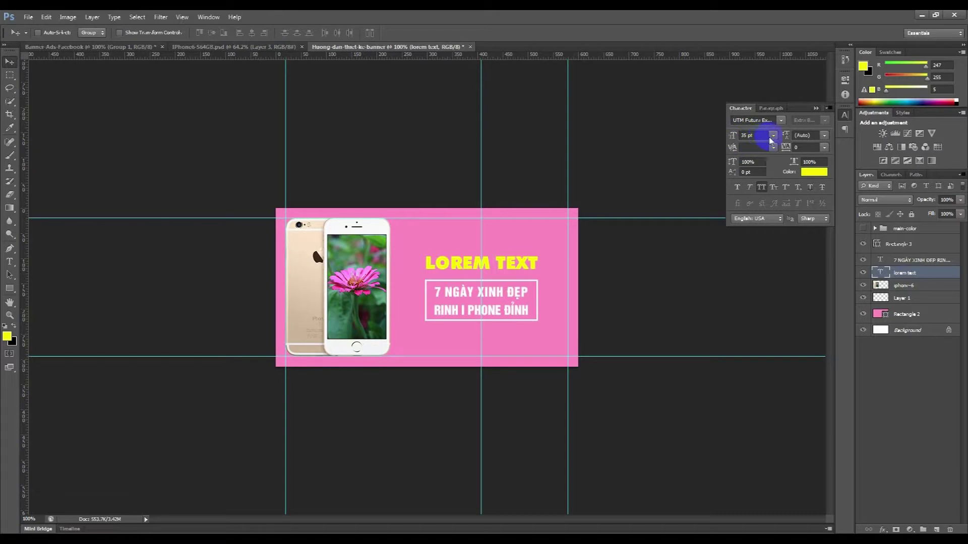
click(743, 136)
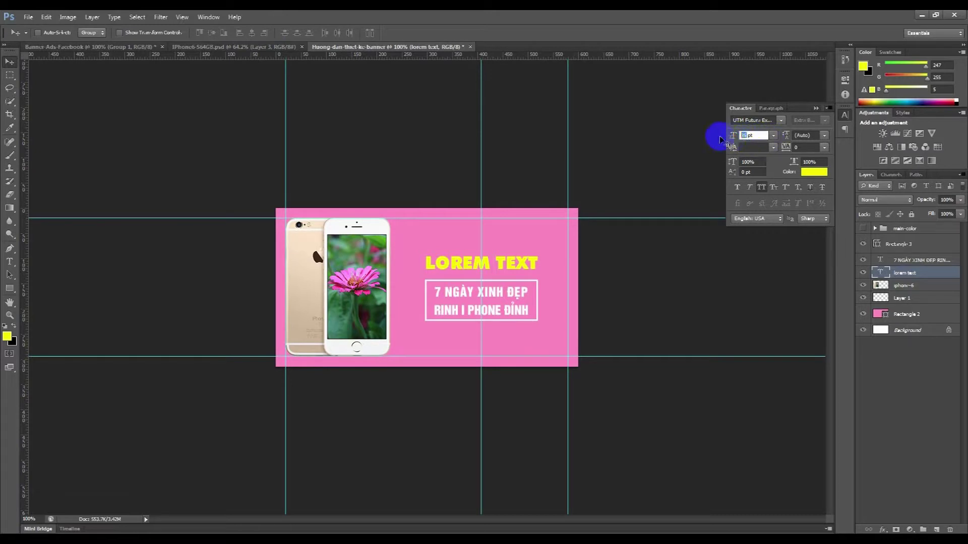
text(40)
key(Return)
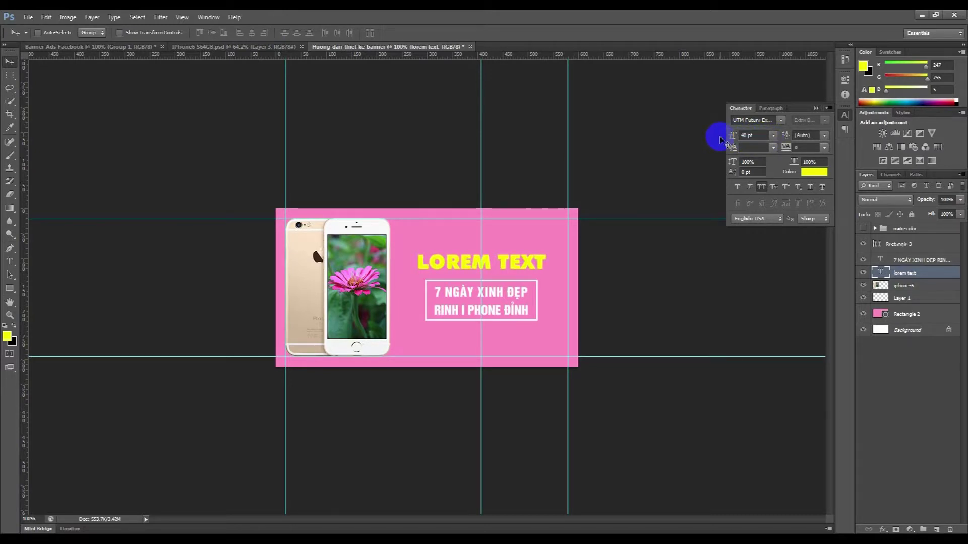
key(ctrl+t)
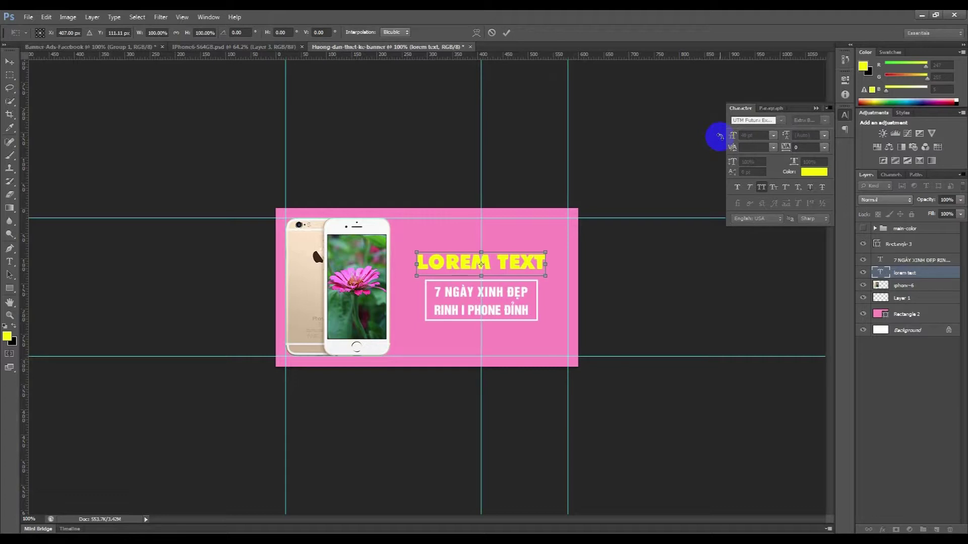
key(Return)
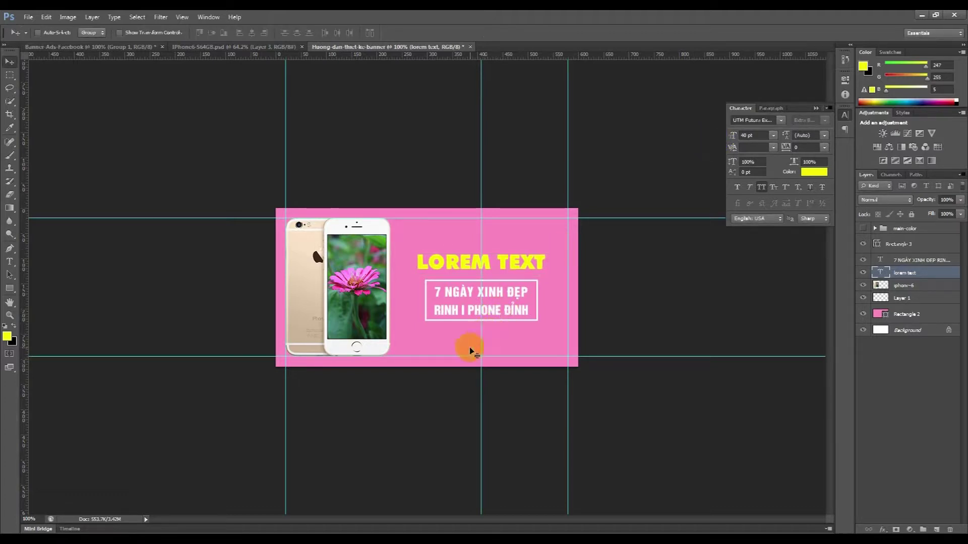
key(t)
click(484, 356)
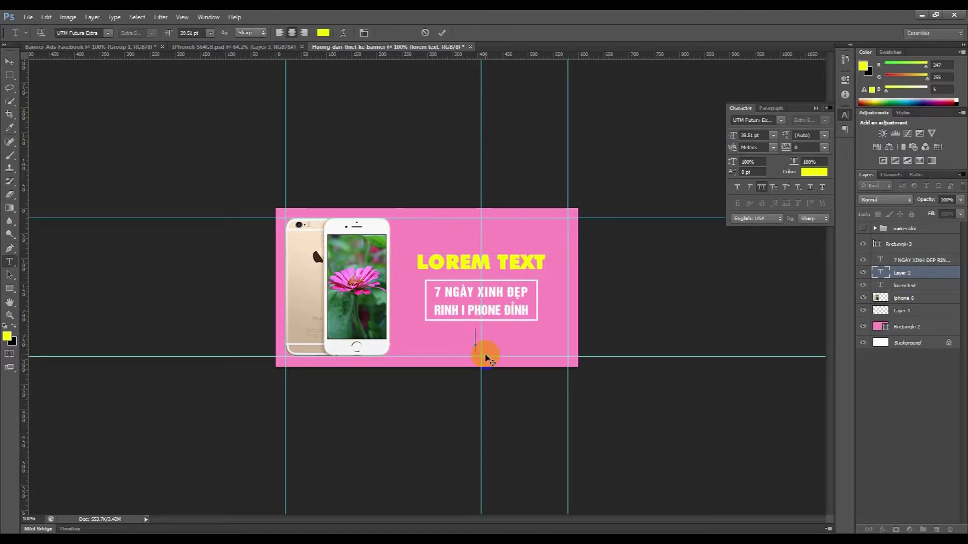
Type XEM NGAY and style it in UTM Helve Regular at 16 pt.
text(XEM NGAY)
key(ctrl+a)
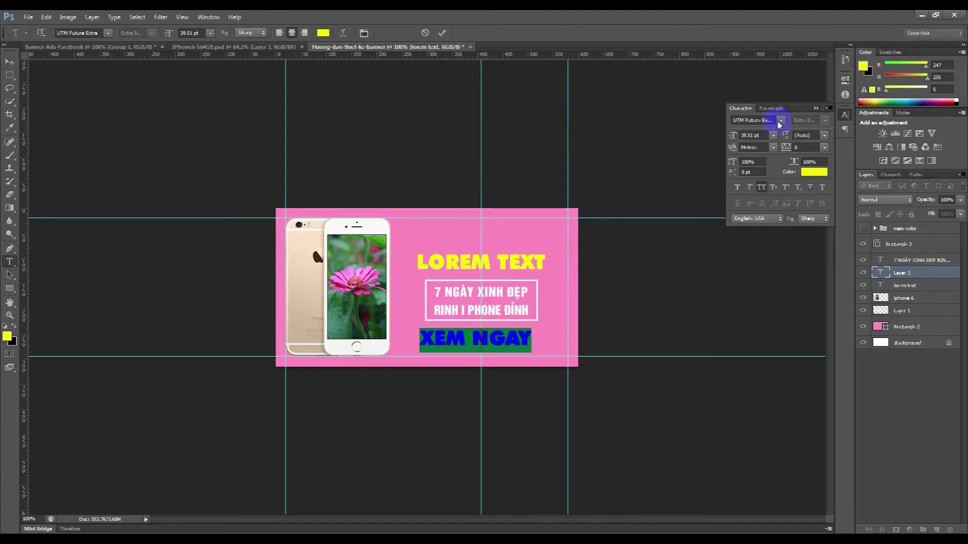
click(780, 121)
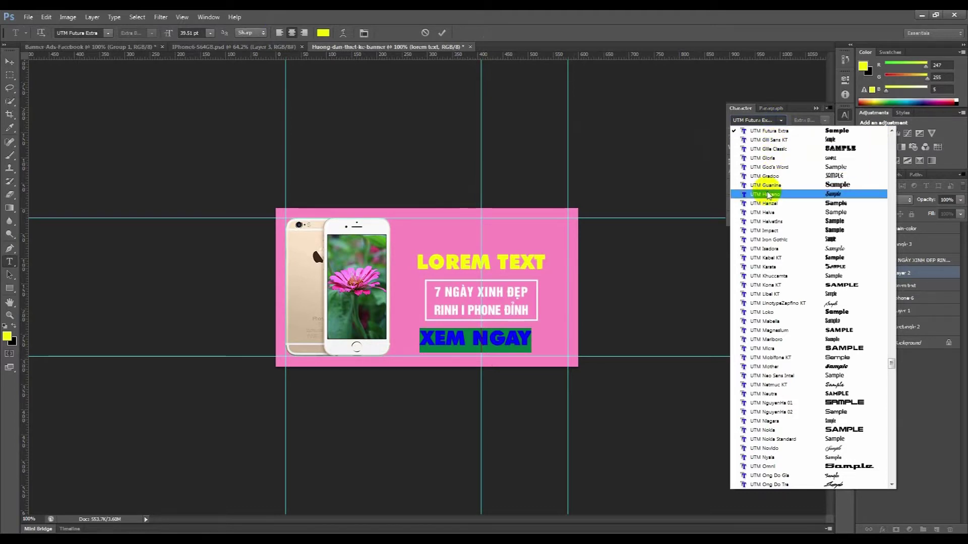
click(771, 213)
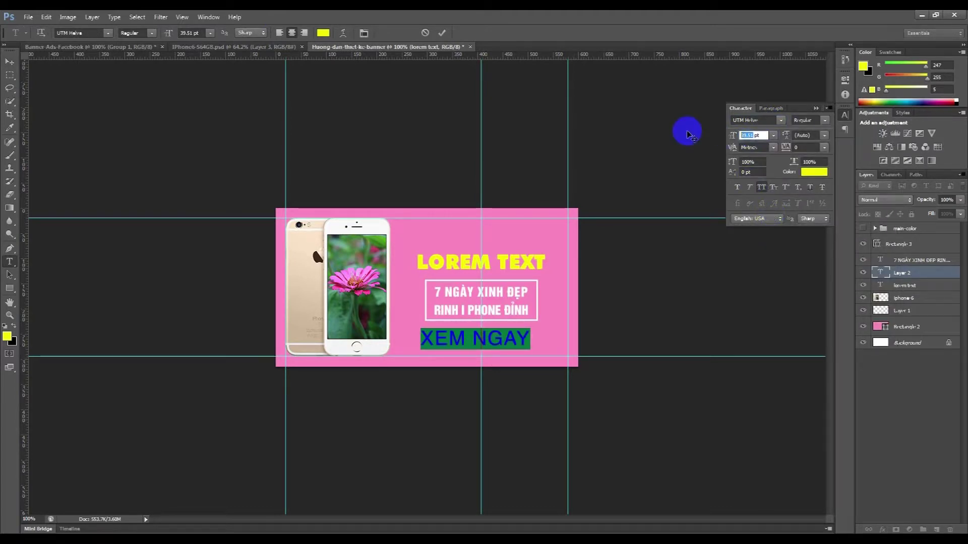
text(16)
key(Return)
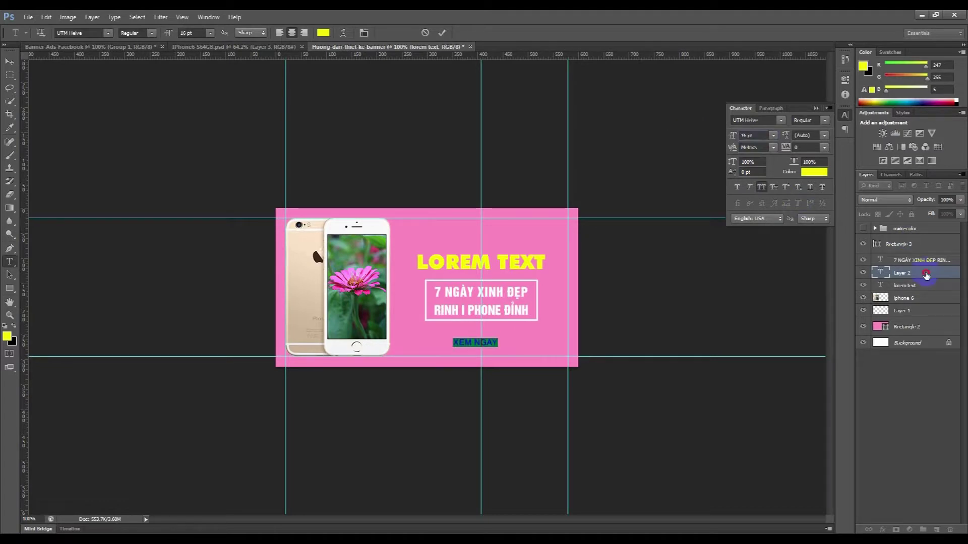
click(880, 268)
Colour XEM NGAY near-black #020202 and add a new empty Layer 2 above lorem text.
click(810, 174)
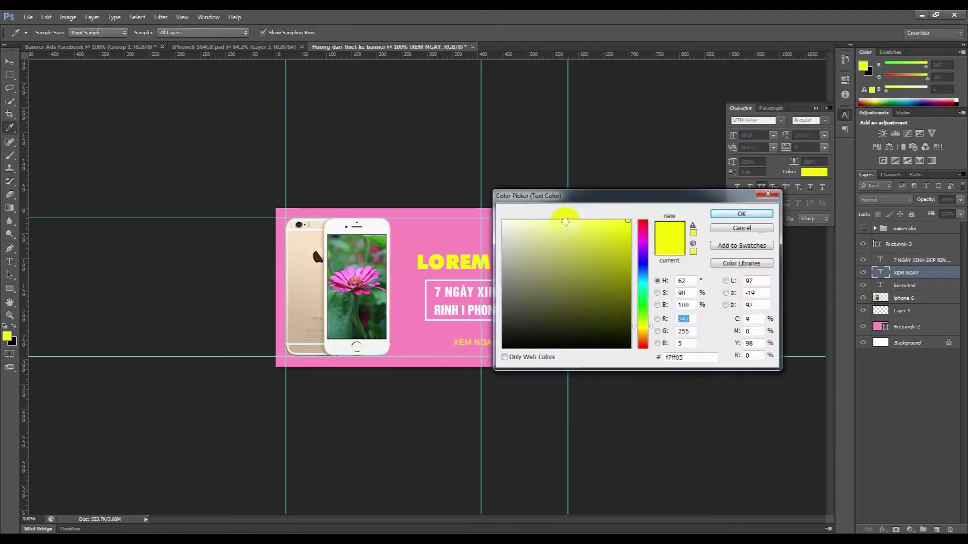
drag(504, 239, 489, 323)
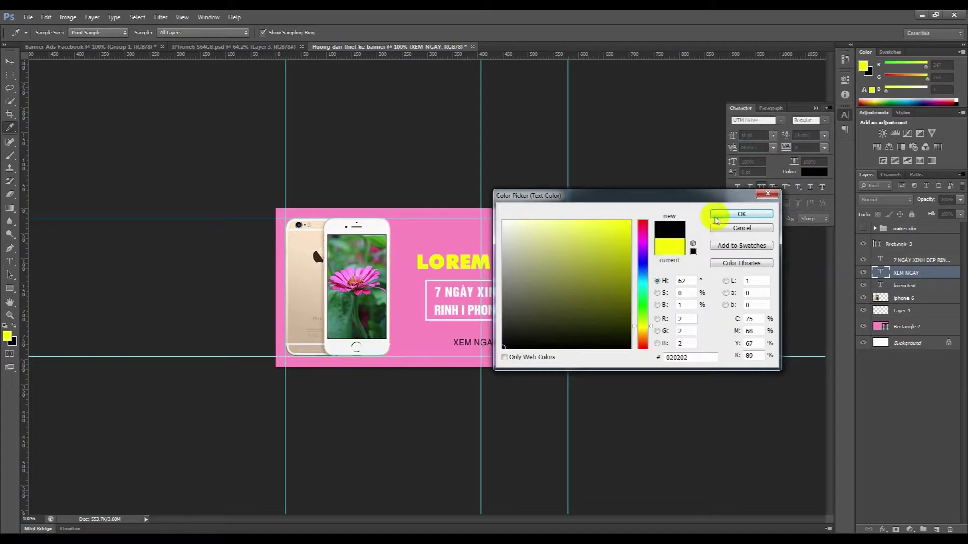
click(715, 215)
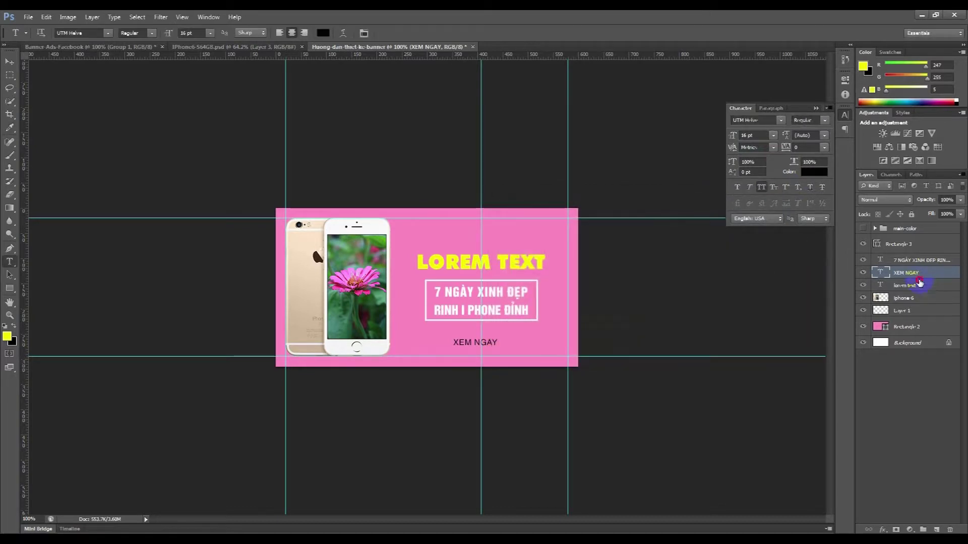
click(920, 283)
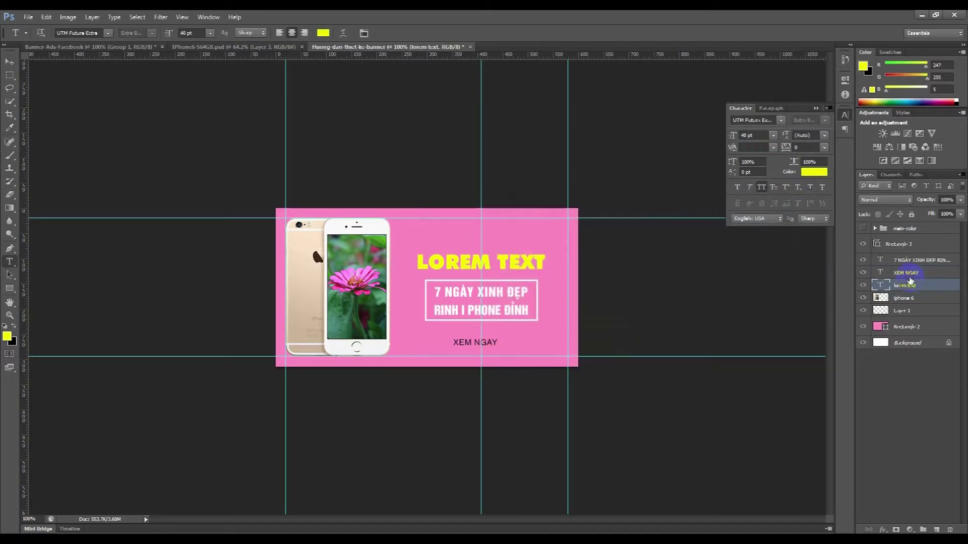
click(908, 272)
click(904, 285)
click(933, 527)
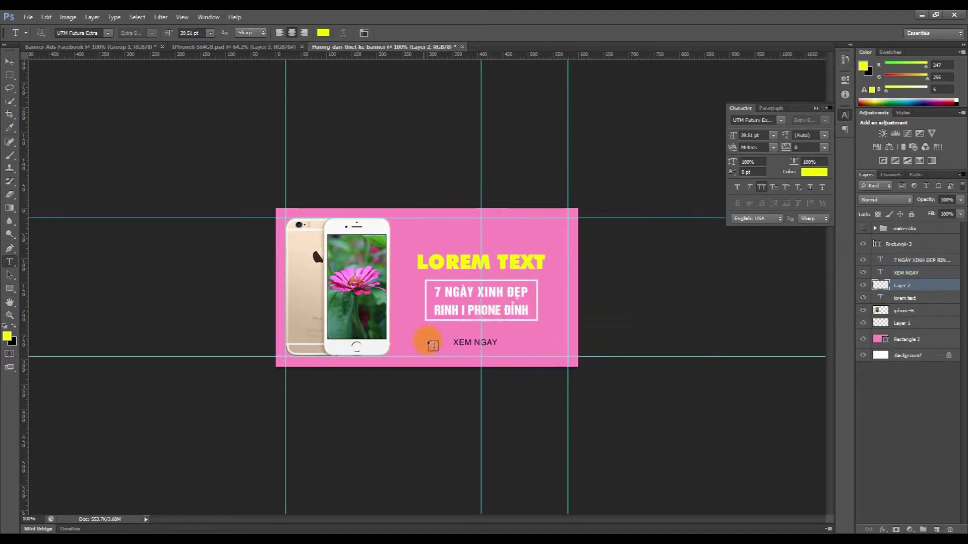
Draw a white-filled, unstroked 110 × 30 px rectangle around XEM NGAY.
click(9, 289)
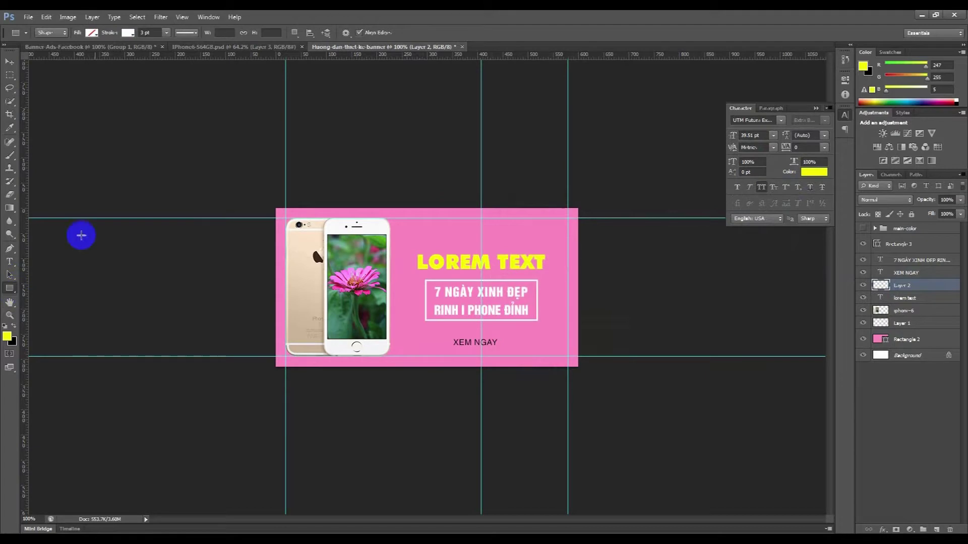
click(91, 33)
click(49, 90)
click(128, 33)
click(87, 53)
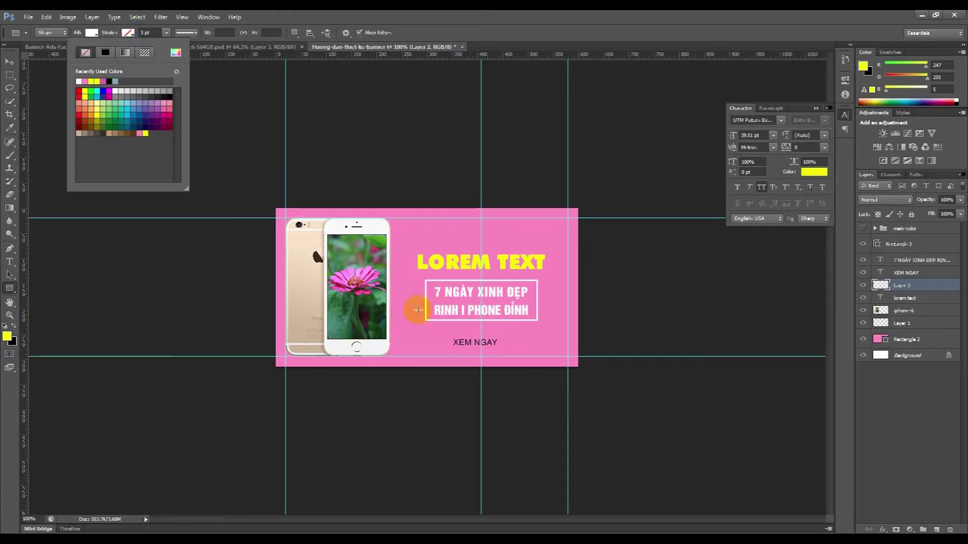
mouse_move(444, 334)
mouse_down()
mouse_move(518, 358)
mouse_move(501, 348)
mouse_up()
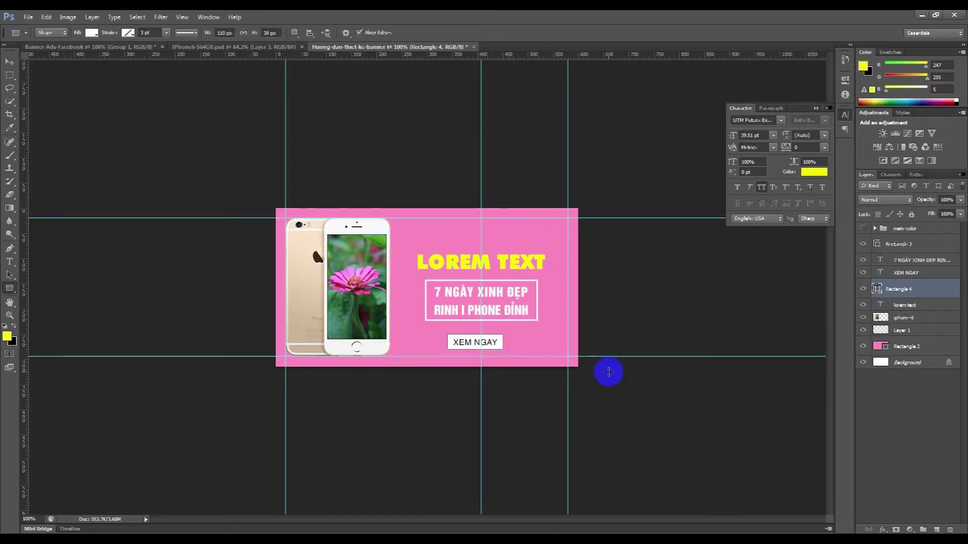
ctrl+click(908, 277)
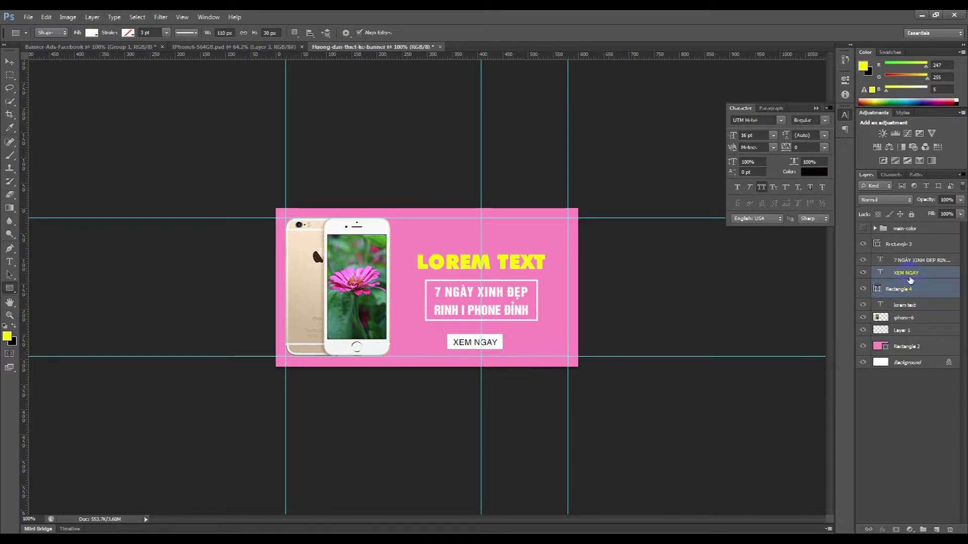
Group XEM NGAY and Rectangle 4 into a group named btn-xemngay.
right_click(909, 276)
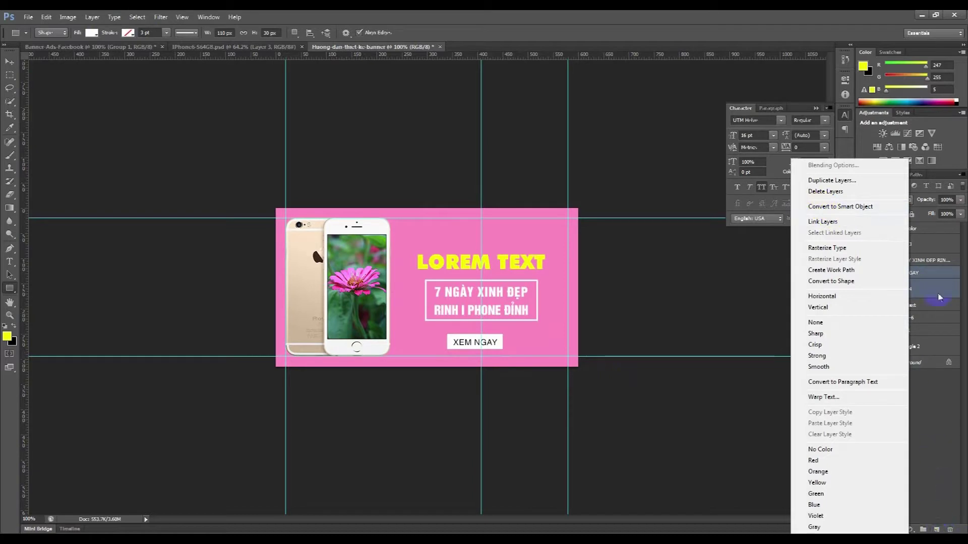
drag(937, 291, 923, 529)
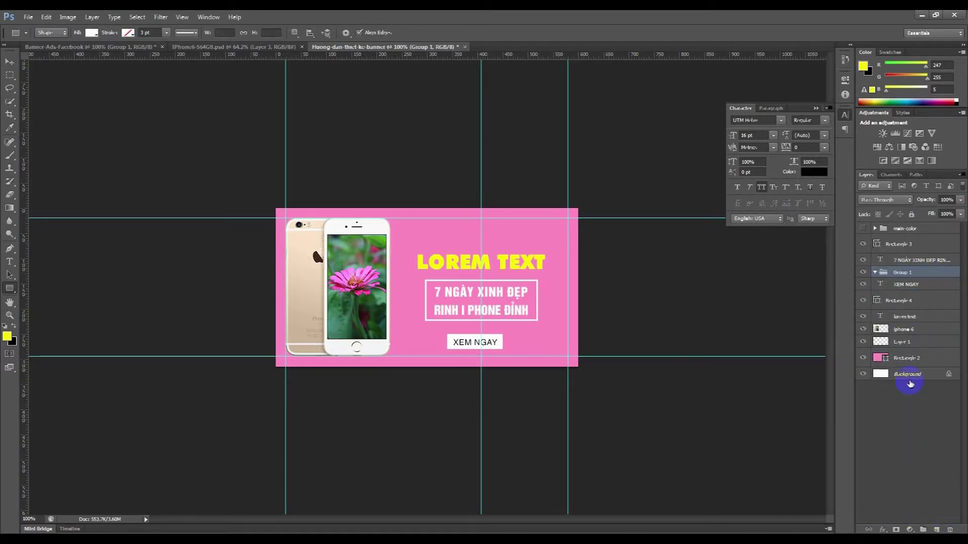
double_click(891, 273)
text(btn-xemngay)
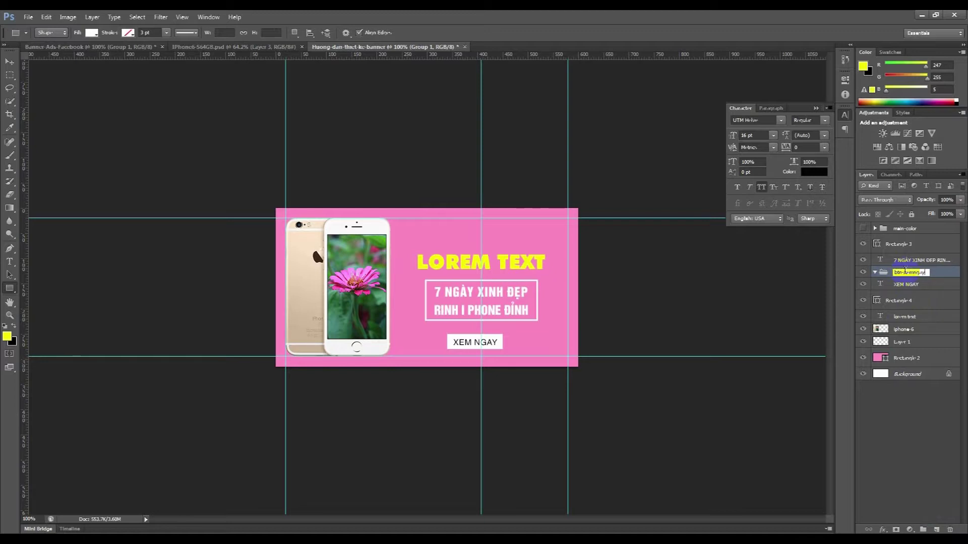
key(Return)
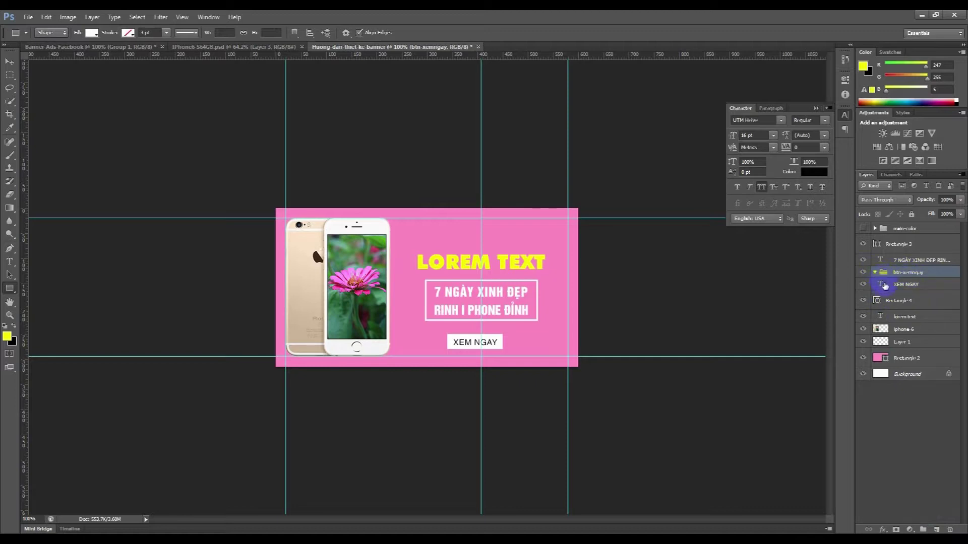
click(885, 286)
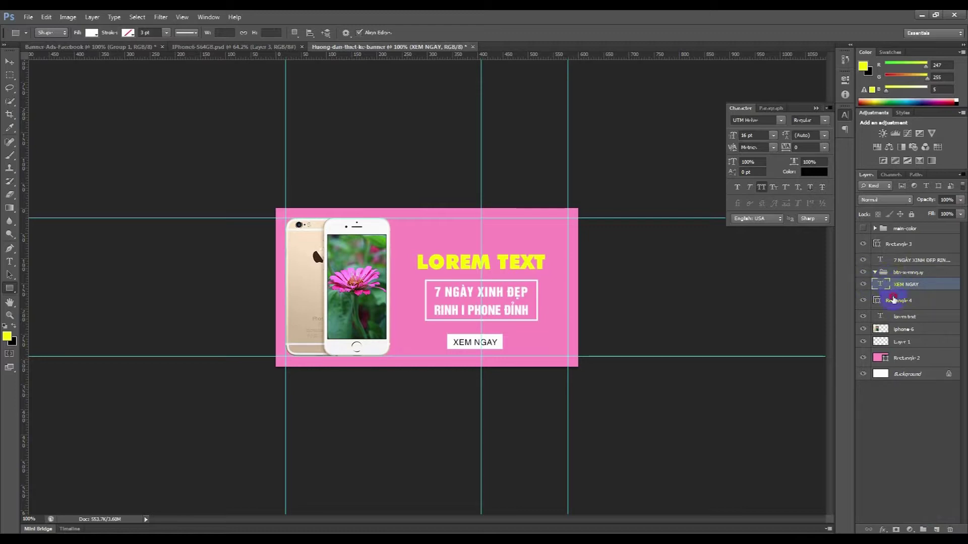
shift+click(893, 299)
drag(893, 299, 895, 274)
click(862, 272)
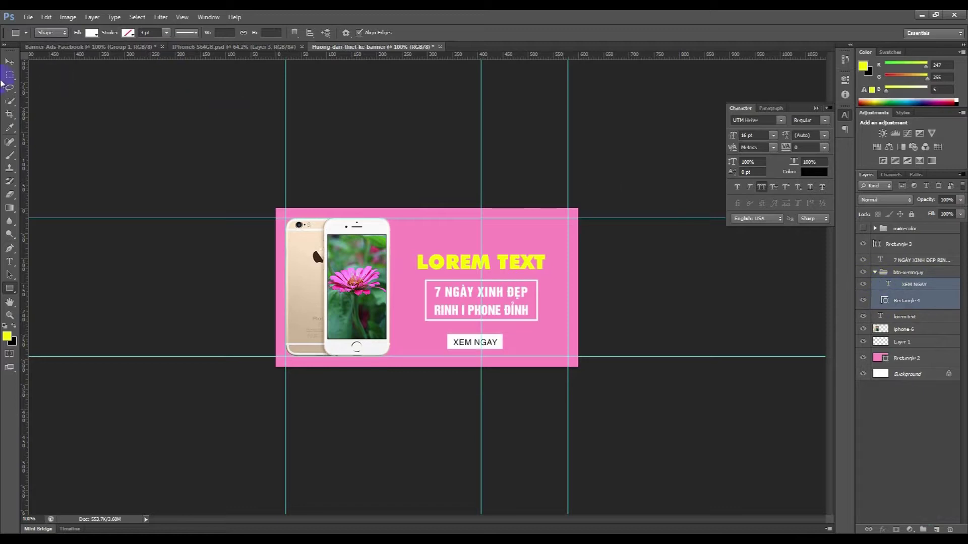
Centre XEM NGAY horizontally and vertically on the white box, then nudge it left.
click(9, 62)
click(251, 32)
click(211, 33)
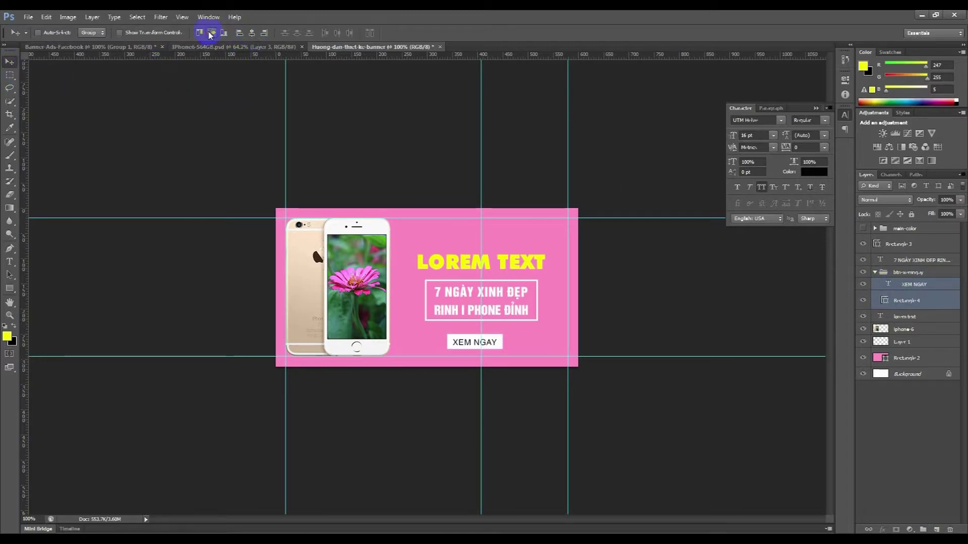
click(909, 285)
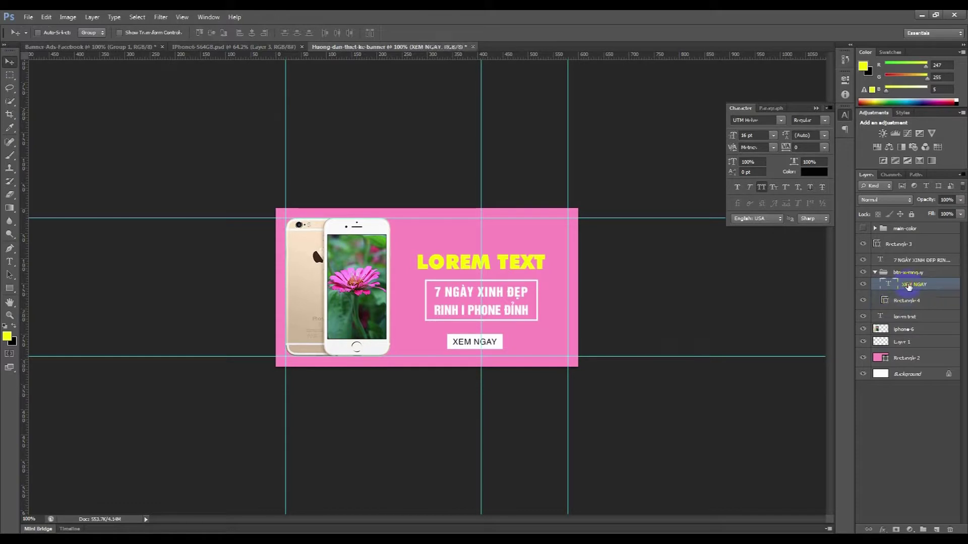
click(915, 289)
key(t)
key(ctrl+t)
key(Left)
key(Left)
key(Left)
key(Left)
key(Return)
Draw a three-sided polygon triangle just after NGAY and make it slightly narrower.
key(z)
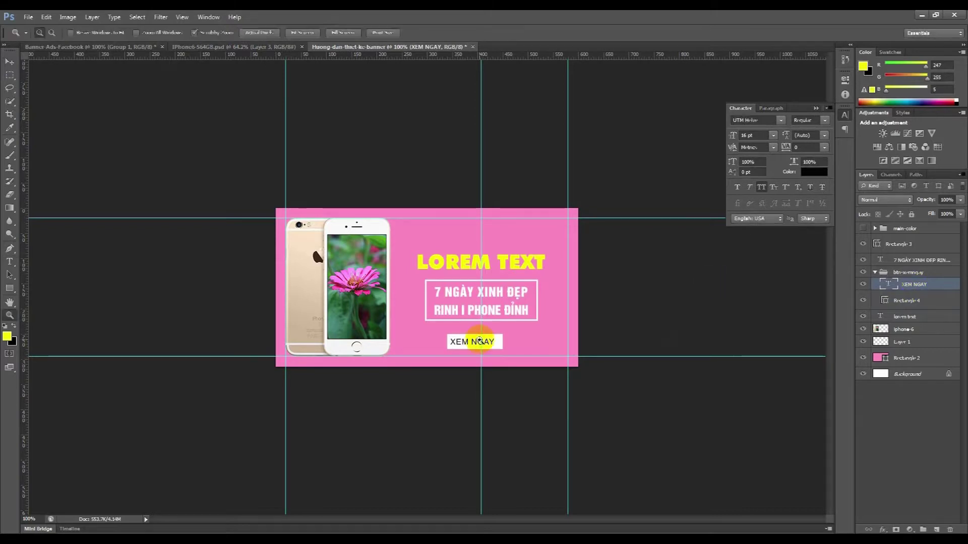
mouse_move(479, 327)
mouse_down()
mouse_move(529, 394)
mouse_move(324, 315)
mouse_up()
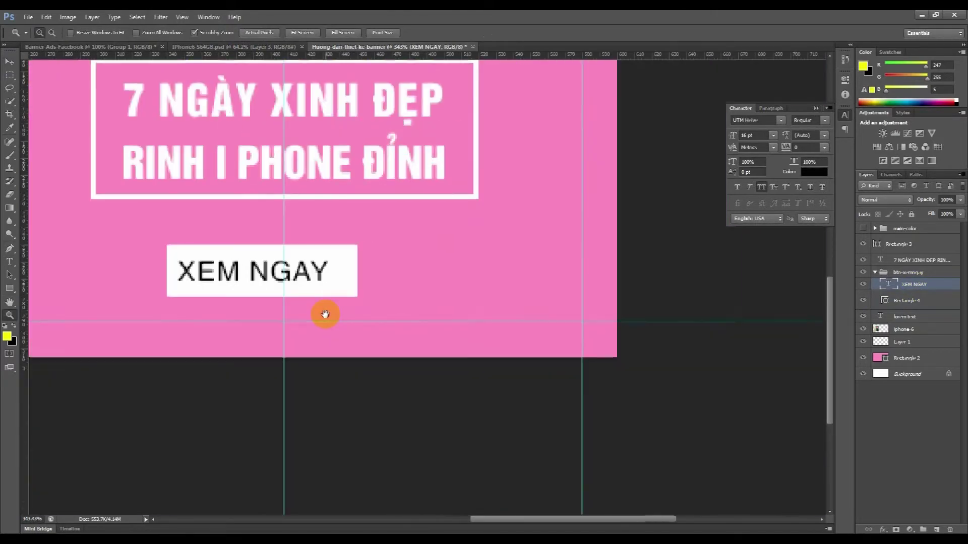
click(17, 289)
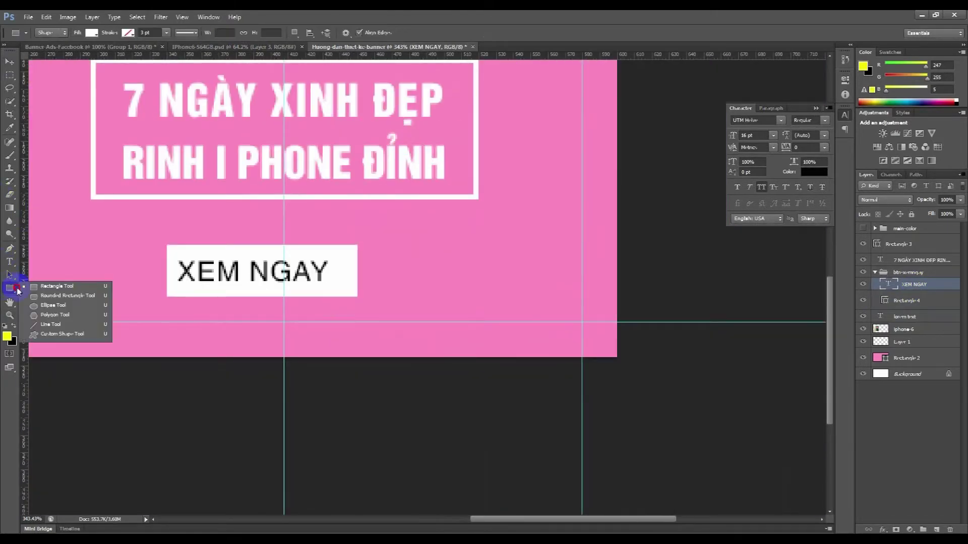
click(38, 316)
key(Return)
drag(327, 262, 344, 271)
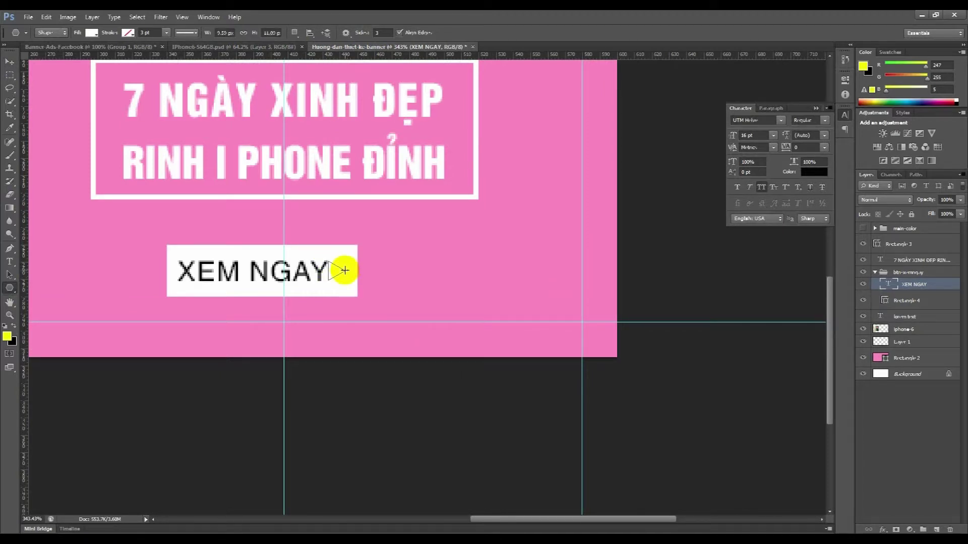
key(ctrl+t)
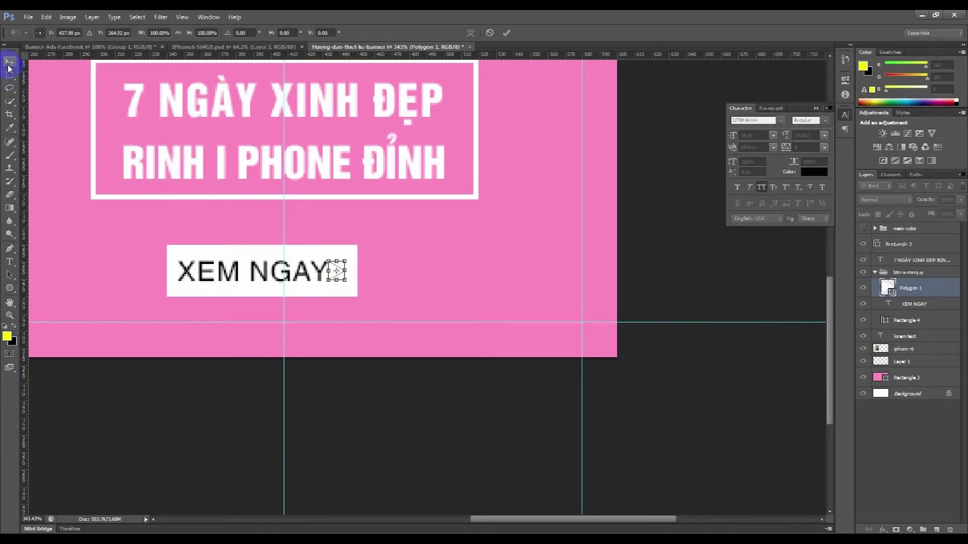
drag(346, 270, 342, 272)
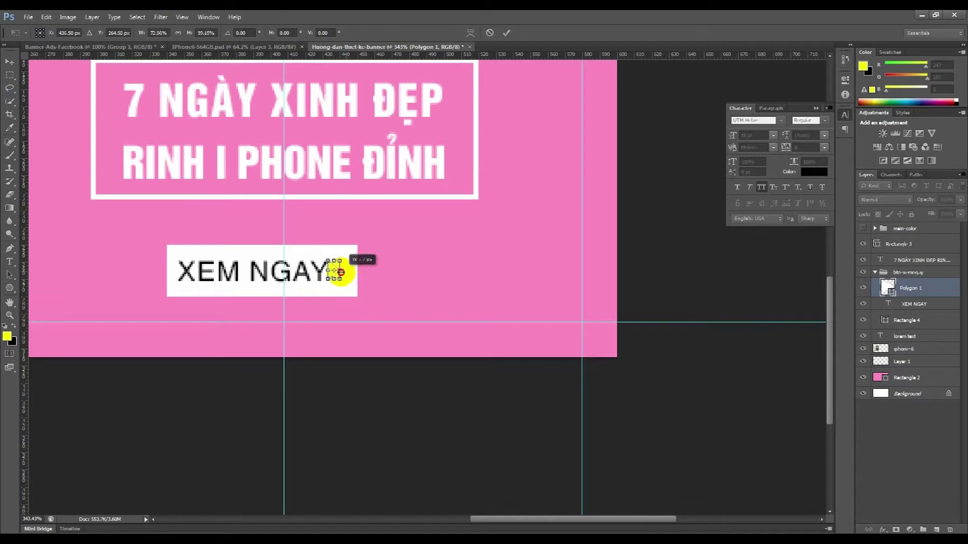
key(Return)
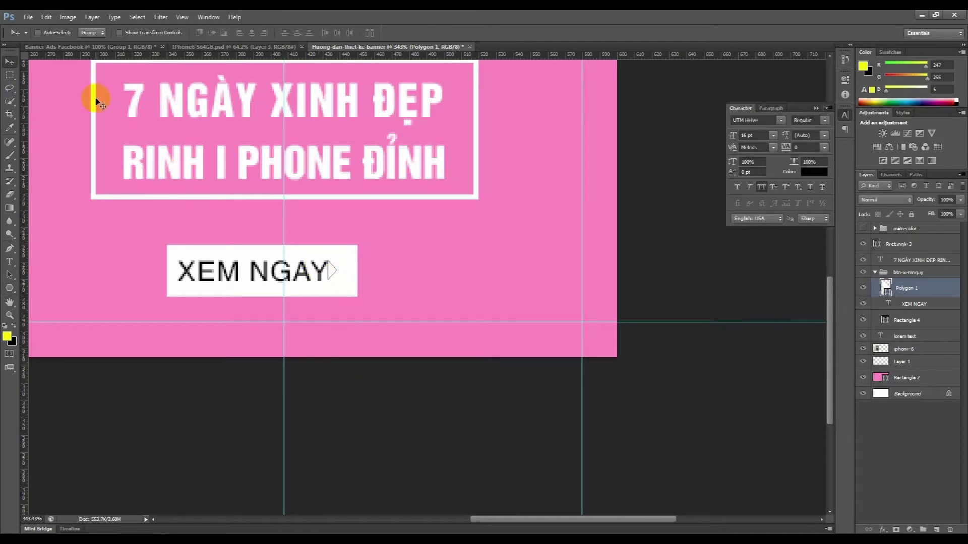
Fill the triangle black and nudge it into place beside NGAY.
key(u)
click(92, 33)
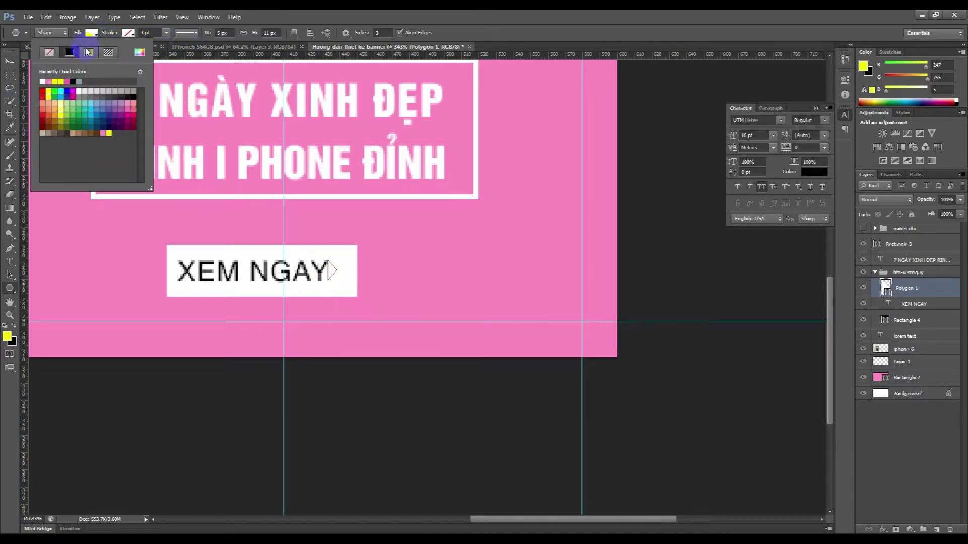
click(75, 80)
key(ctrl+t)
key(Right)
key(Right)
key(Right)
key(Right)
key(Right)
key(Right)
key(Left)
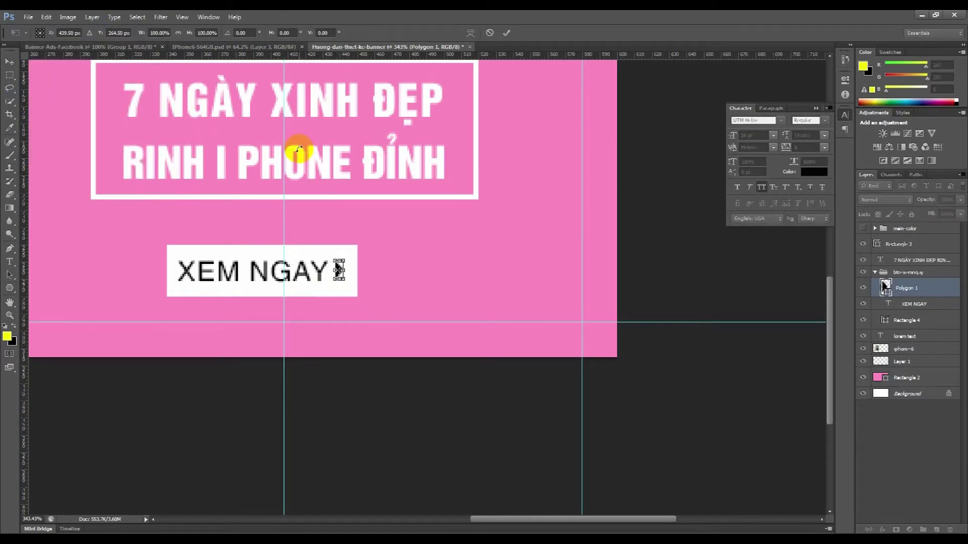
key(Return)
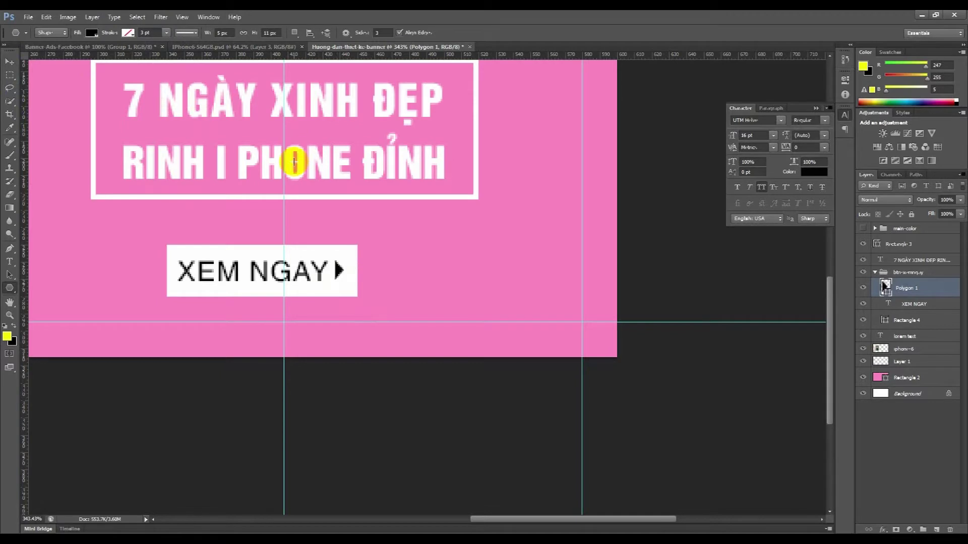
key(ctrl+1)
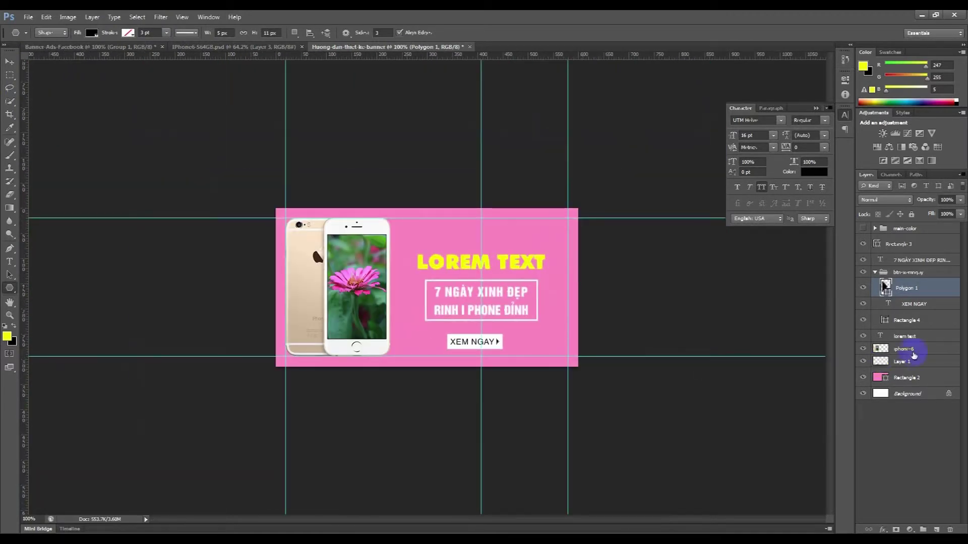
Shift the btn-xemngay group right until its edge aligns with the boxed subtext.
click(919, 276)
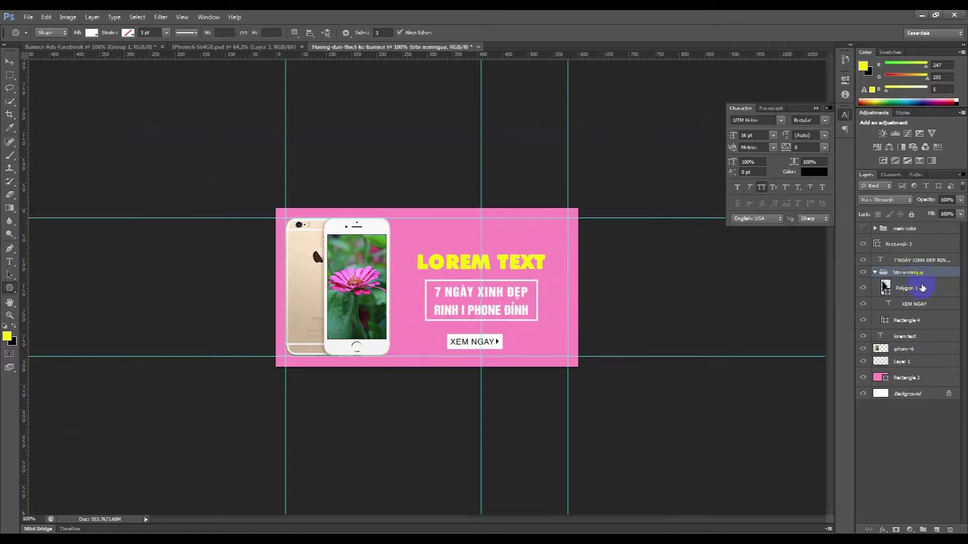
key(ctrl+t)
key(shift+Right)
key(shift+Right)
key(shift+Right)
key(shift+Right)
key(shift+Right)
key(shift+Right)
key(shift+Right)
key(Up)
key(Up)
key(Up)
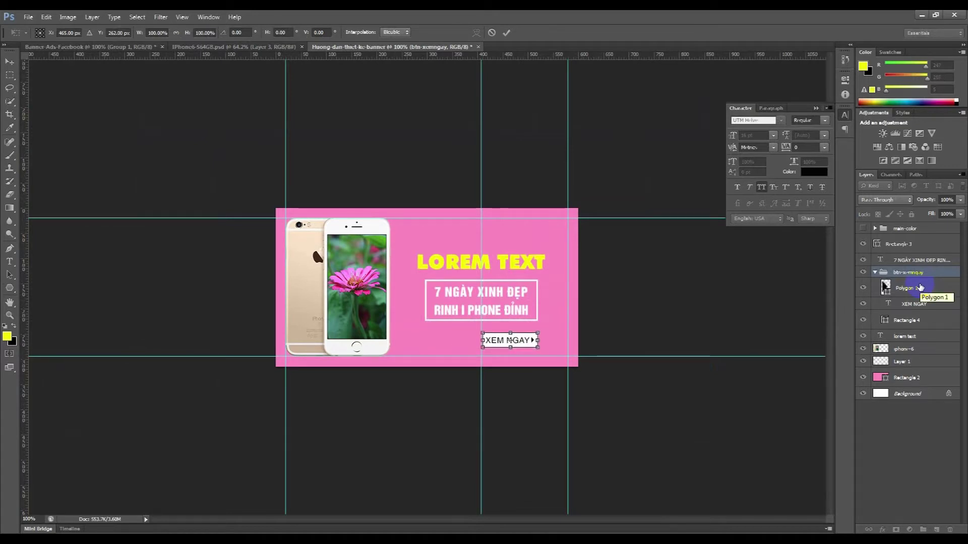
key(shift+Down)
key(shift+Down)
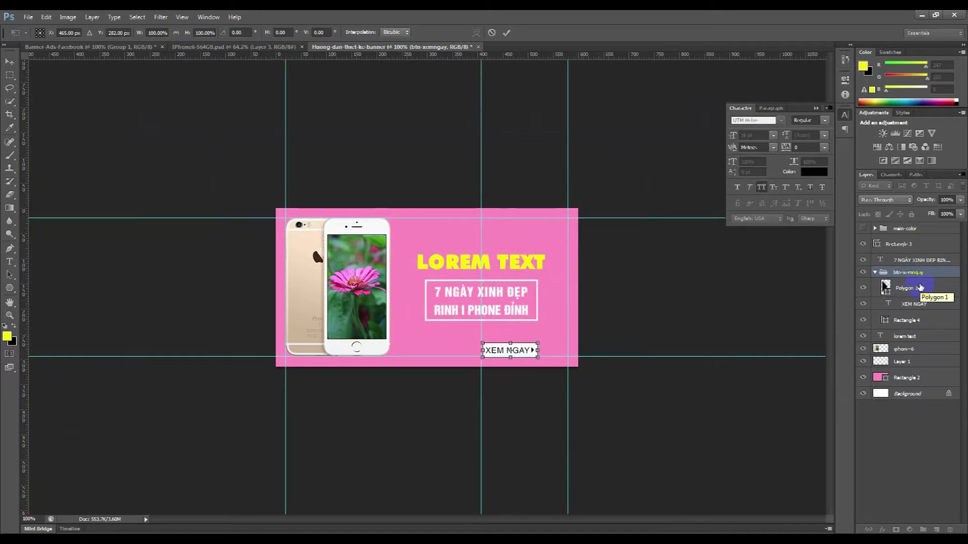
key(shift+Up)
key(shift+Up)
key(Return)
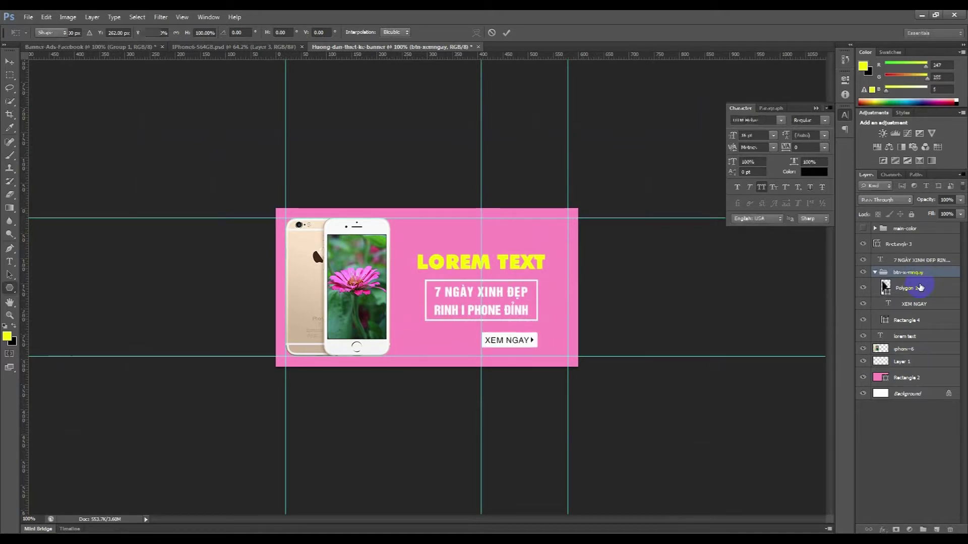
right_click(527, 271)
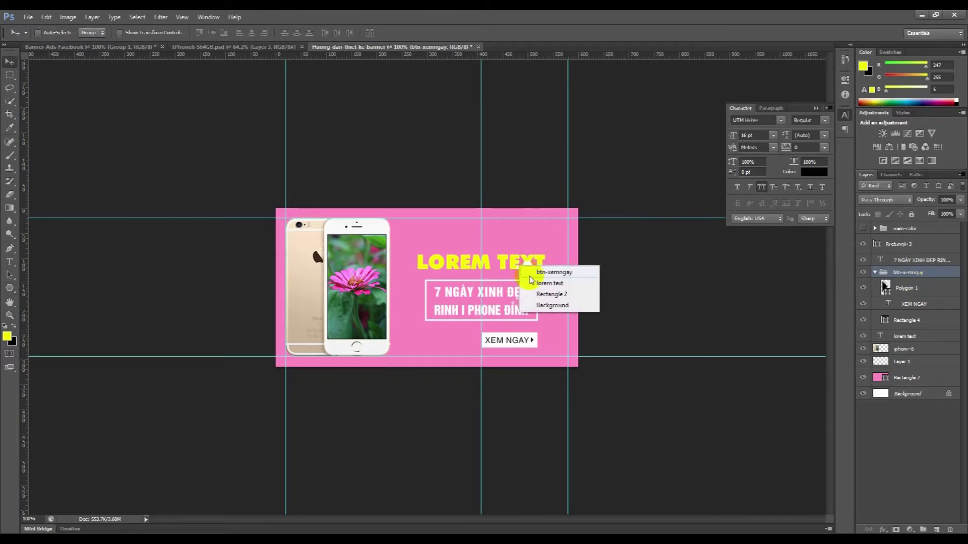
Move the lorem text layer above the 7 NGÀY layer and rename it Logo.
key(Escape)
key(ctrl+t)
key(Return)
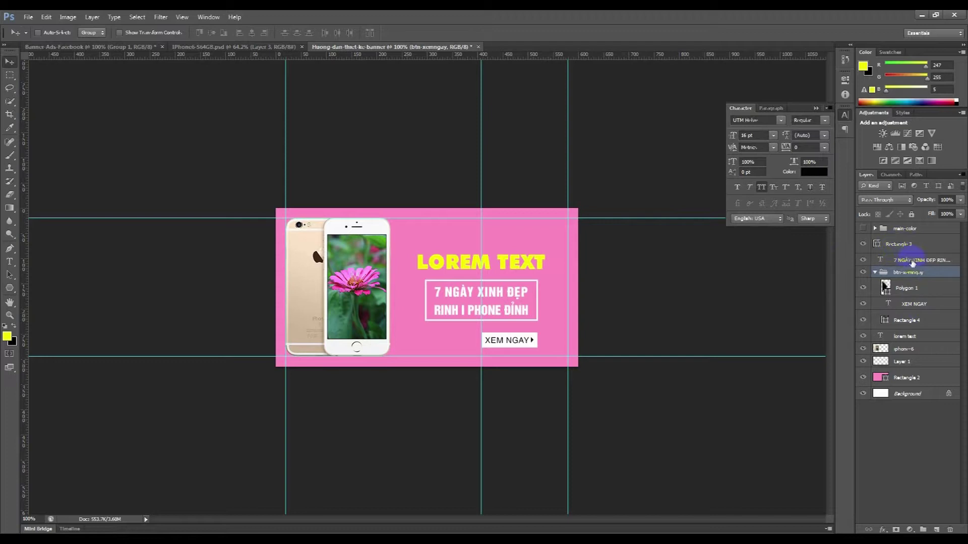
click(912, 260)
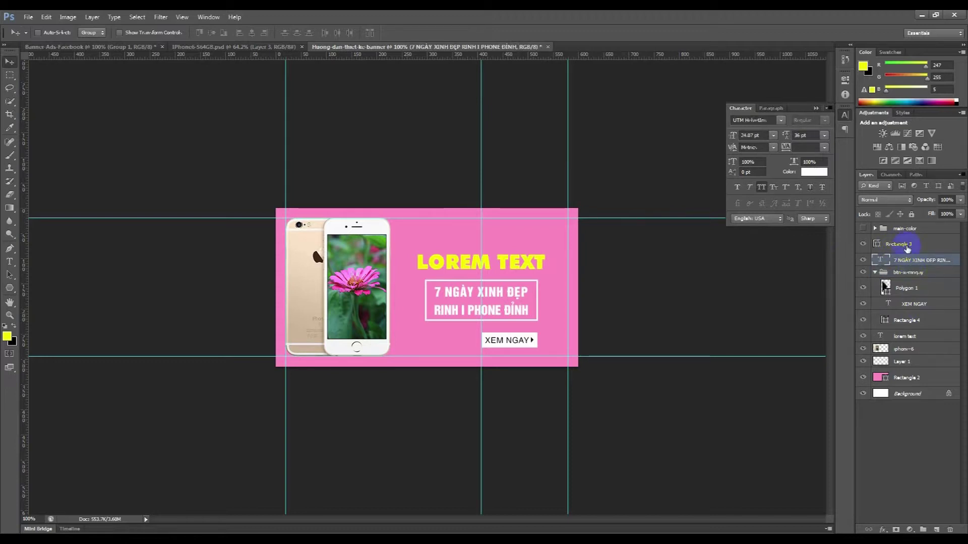
drag(905, 336, 911, 262)
double_click(910, 260)
text(Logo)
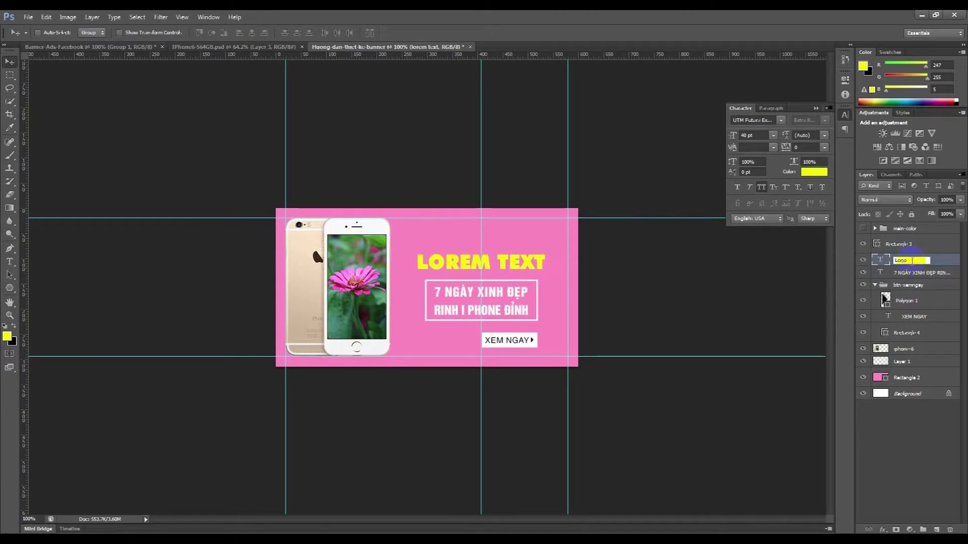
key(Return)
Nudge the LOREM TEXT headline by 4 px.
key(ctrl+t)
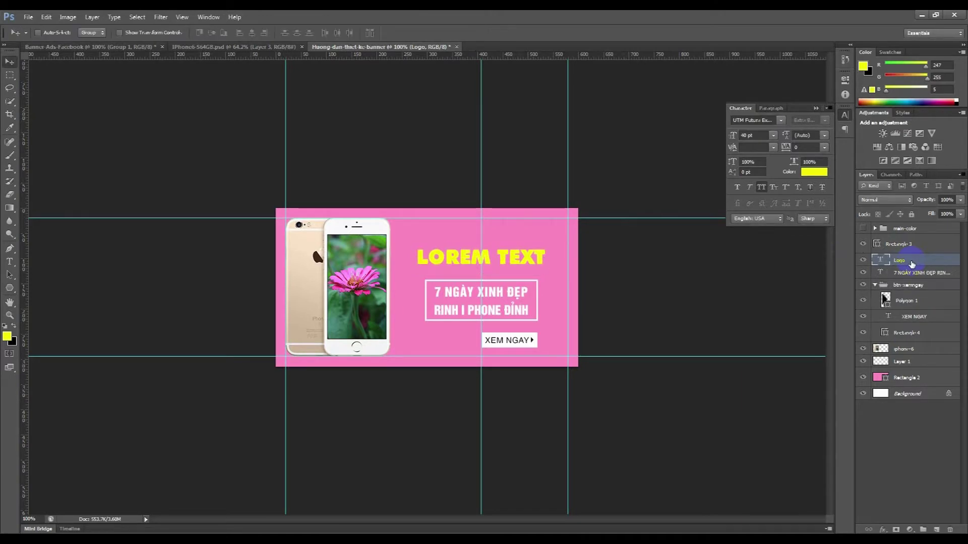
key(Down)
key(Down)
key(Down)
key(Down)
key(Return)
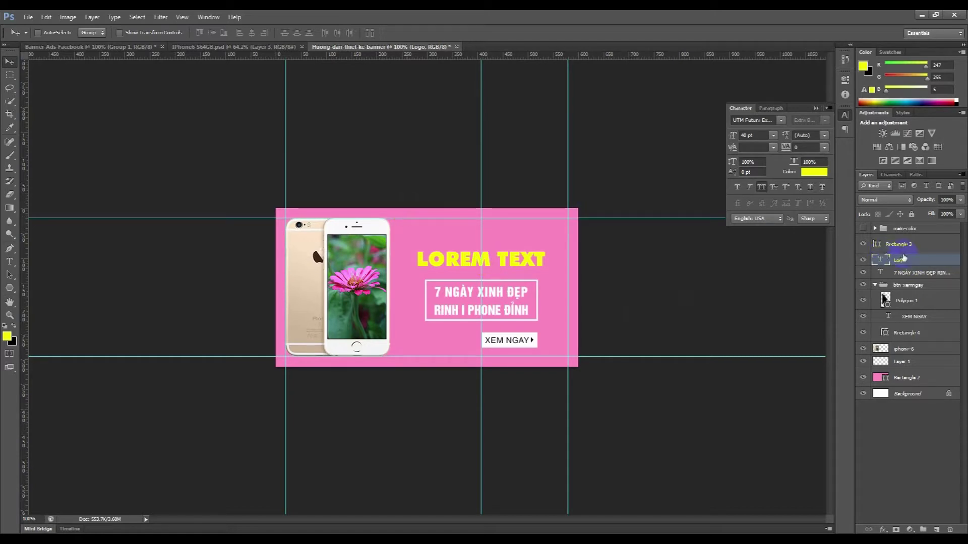
Draw a small white rectangle at the banner's top edge, centred above LOREM TEXT.
click(8, 290)
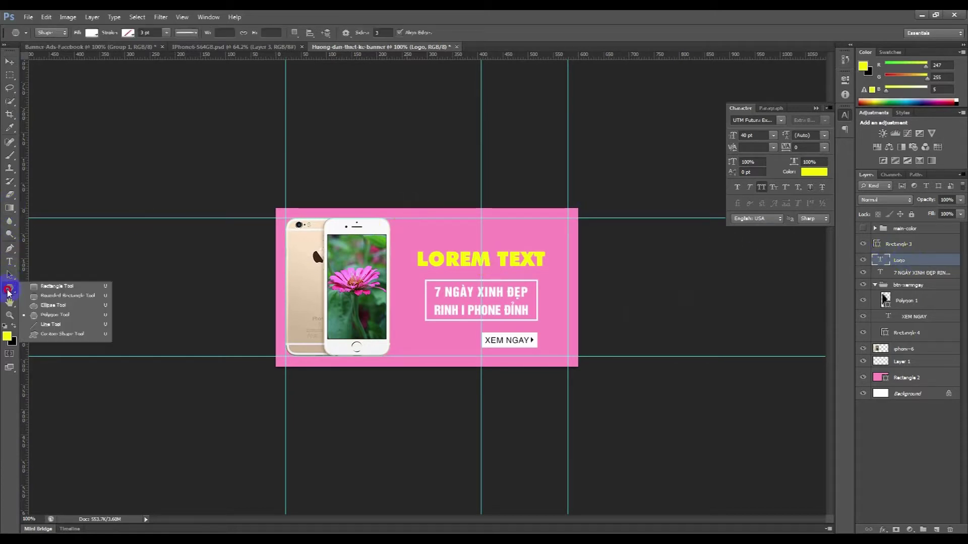
click(38, 305)
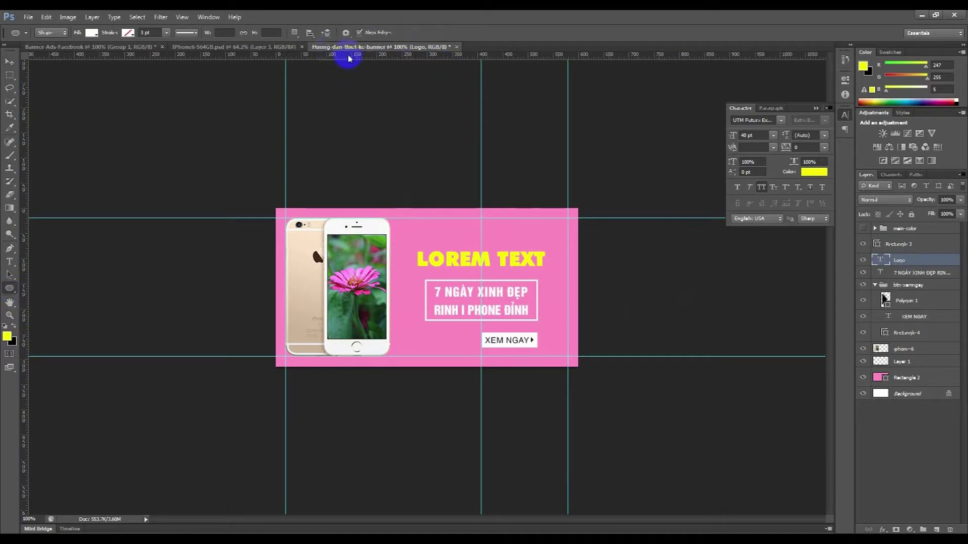
click(9, 290)
click(33, 284)
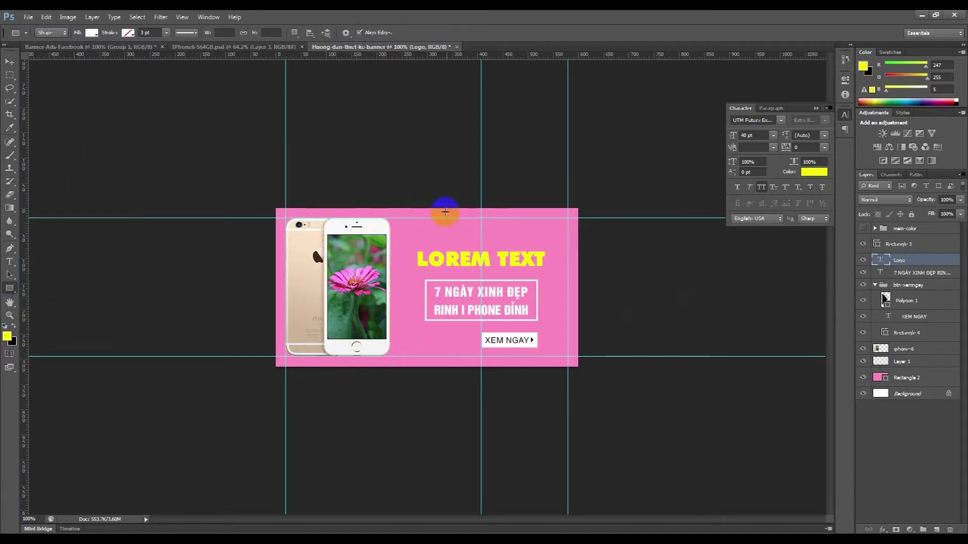
drag(415, 180, 514, 261)
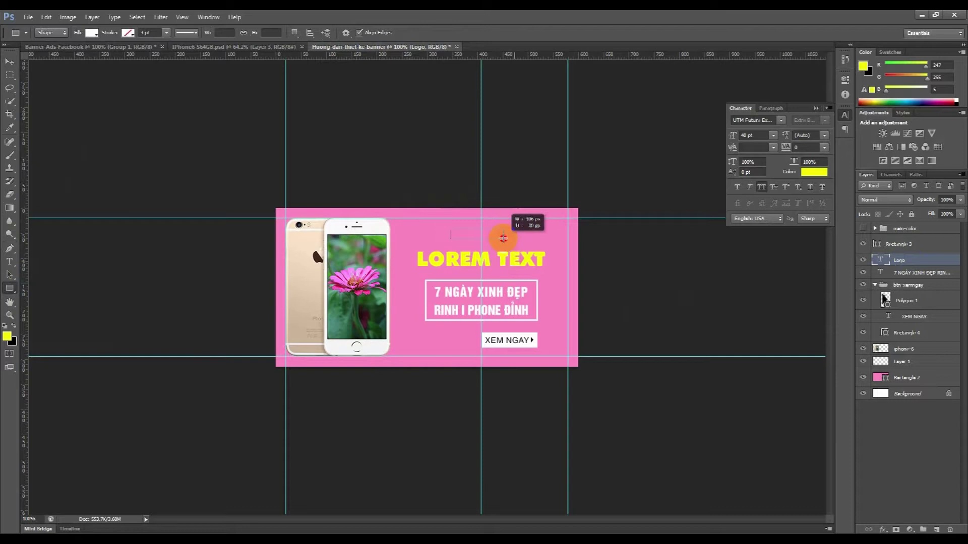
drag(515, 261, 498, 237)
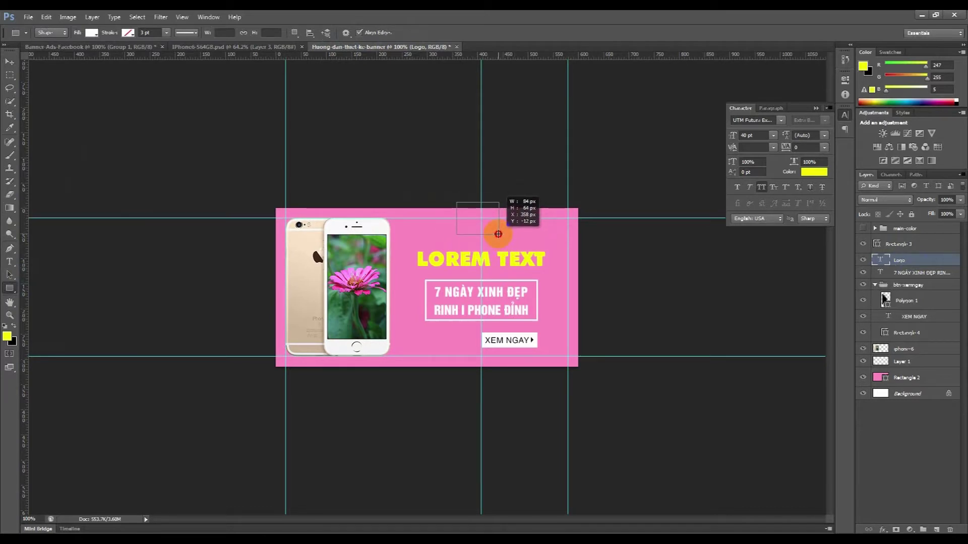
mouse_move(498, 238)
mouse_down()
mouse_move(494, 220)
mouse_move(482, 228)
mouse_move(504, 190)
mouse_up()
key(ctrl+t)
Add an anchor at the rectangle's bottom middle and convert it to a sharp corner.
key(Return)
key(z)
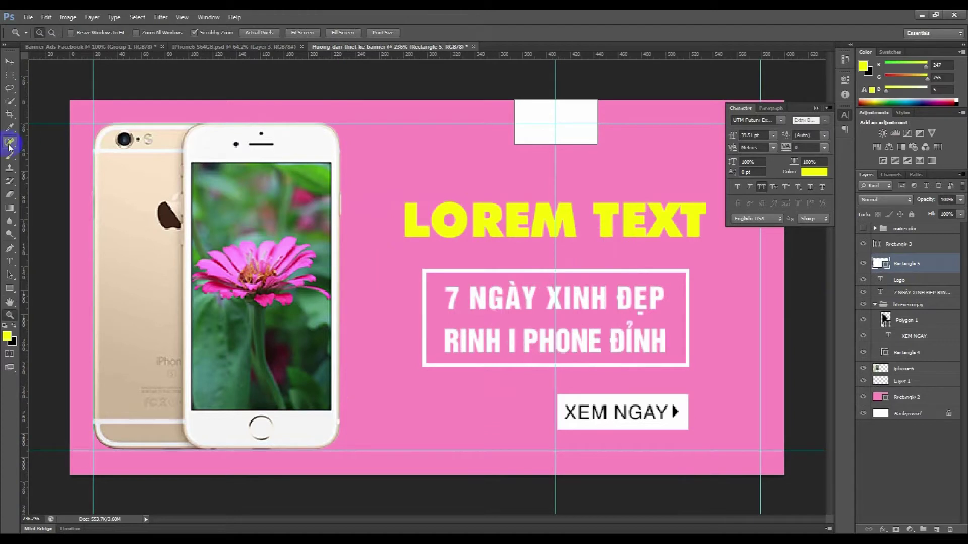
right_click(10, 248)
click(48, 264)
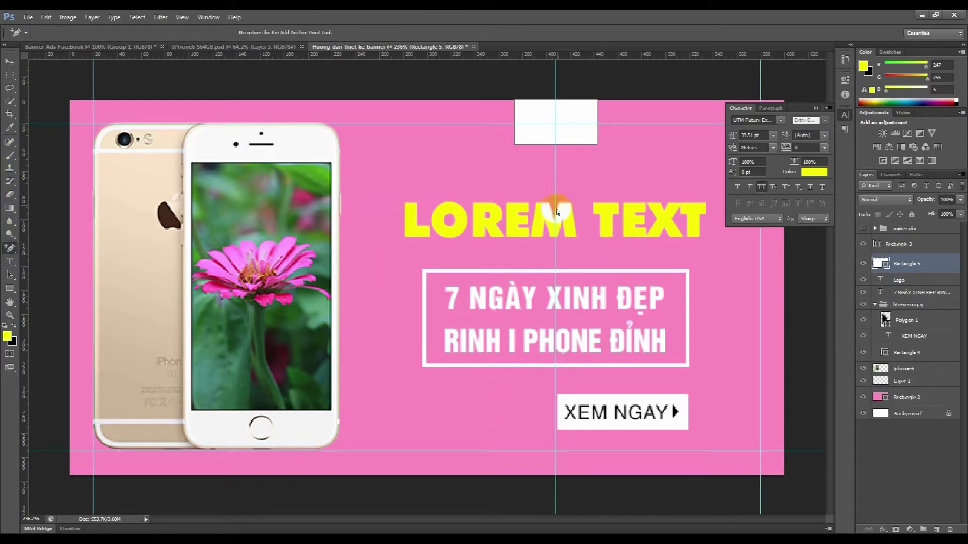
click(555, 144)
right_click(8, 249)
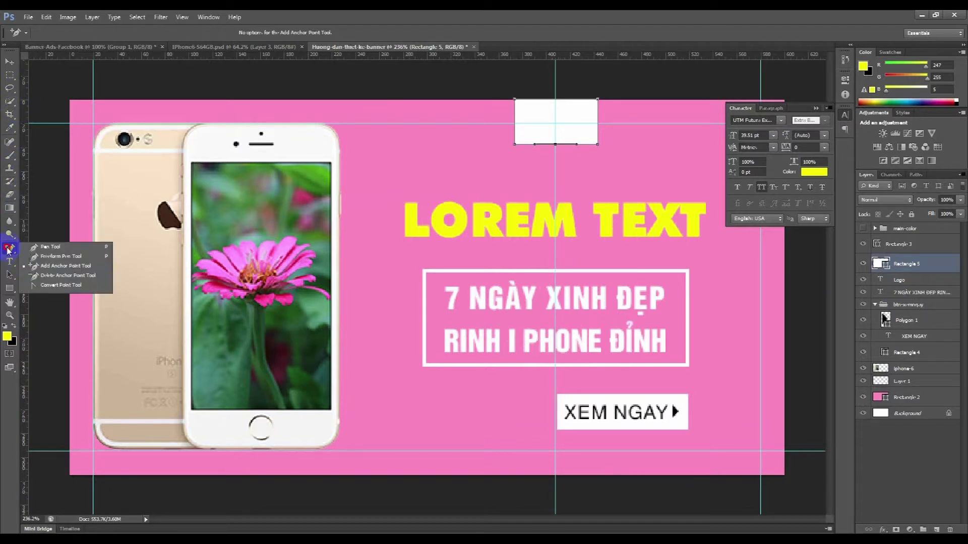
click(60, 285)
click(555, 144)
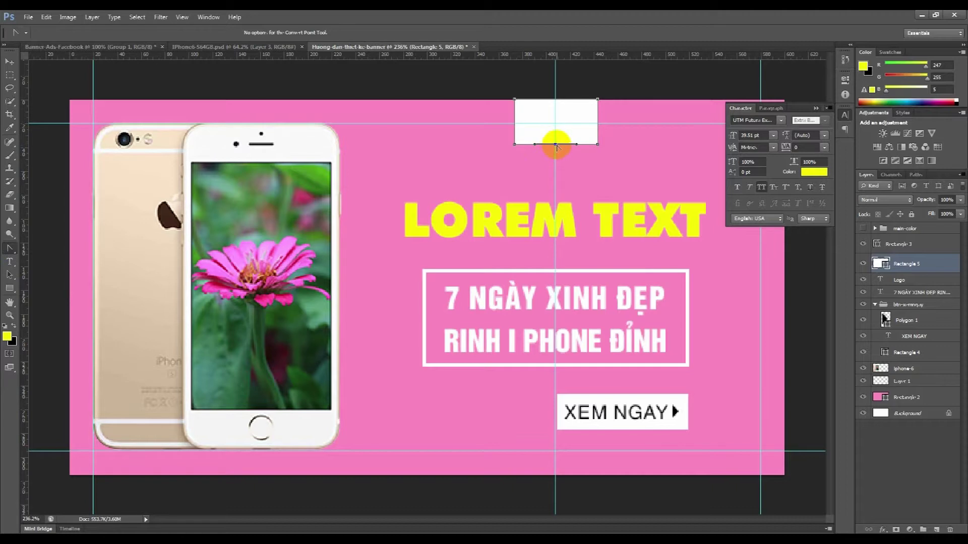
Push the bottom anchor down and slightly left to form the tag's point.
key(shift+Down)
key(Down)
key(Down)
key(Down)
key(Down)
key(Down)
key(Down)
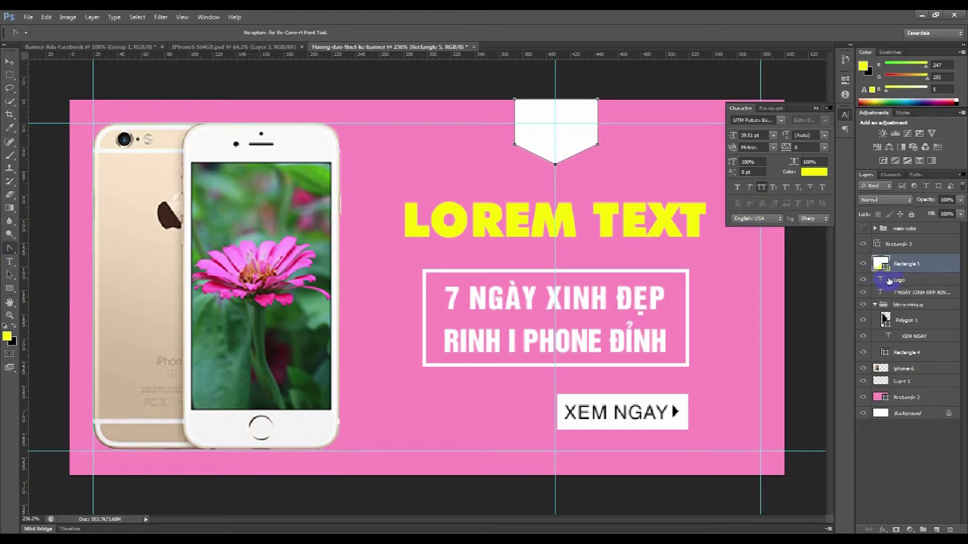
click(906, 283)
click(906, 264)
key(Left)
key(Return)
Commit the tag shape and add a new empty layer above it.
key(ctrl+t)
key(Left)
key(Left)
key(Left)
key(Return)
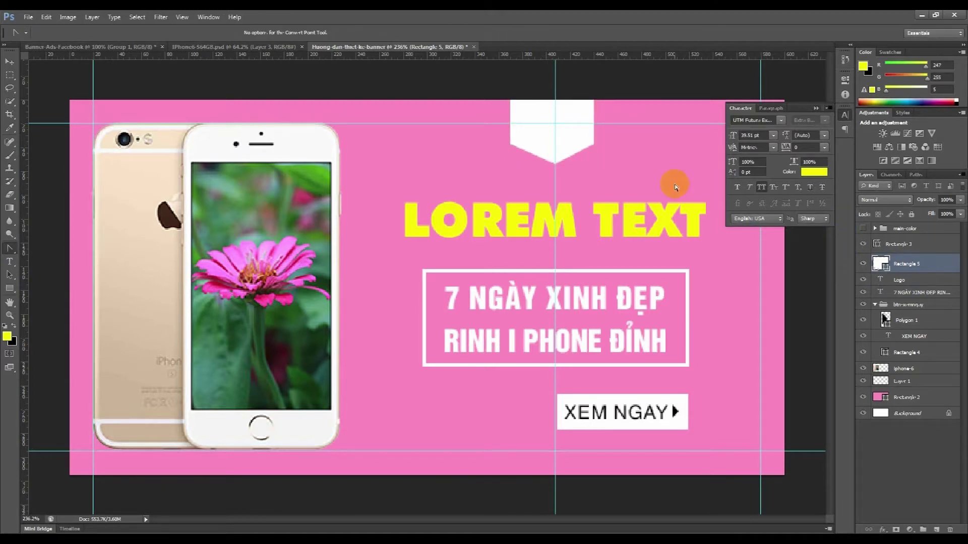
click(898, 264)
click(936, 530)
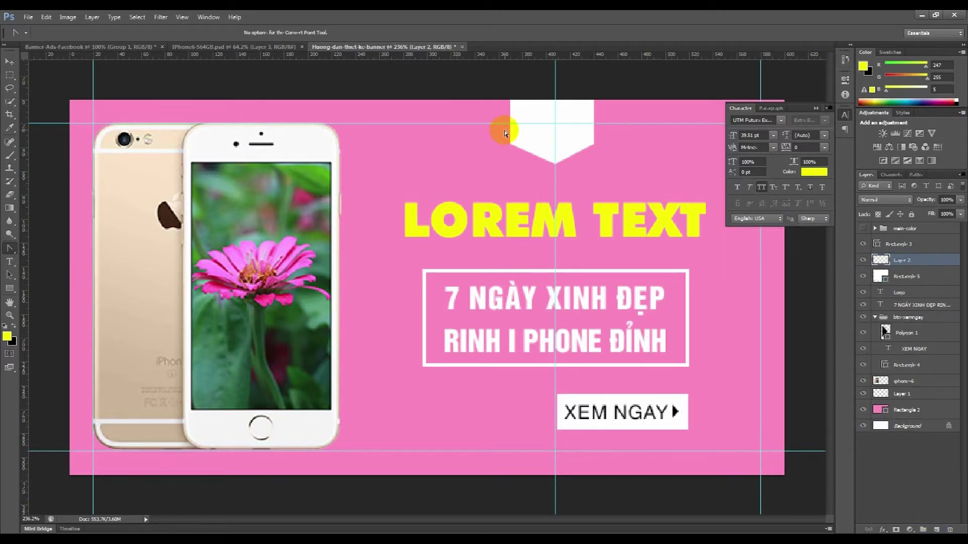
Set the type to UTM Helve at 12 pt.
click(781, 121)
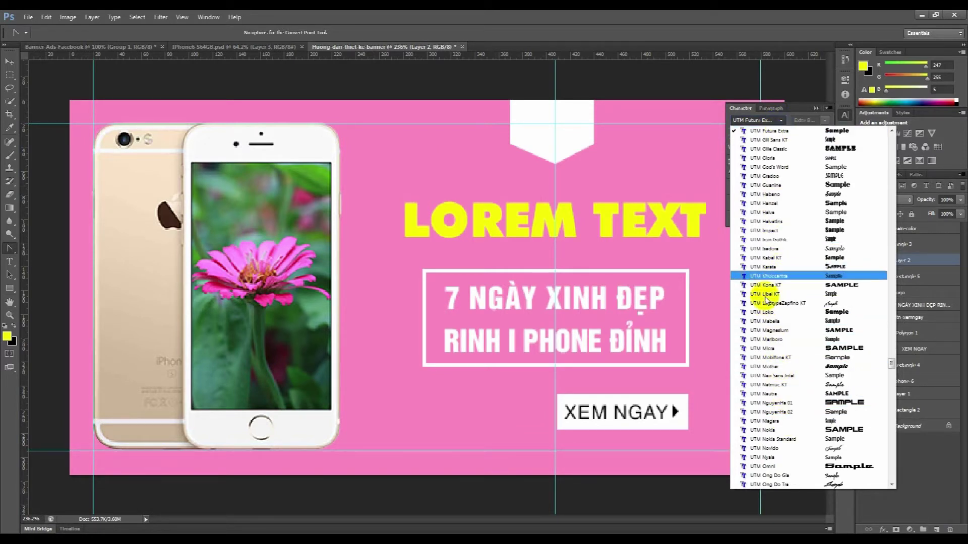
click(787, 213)
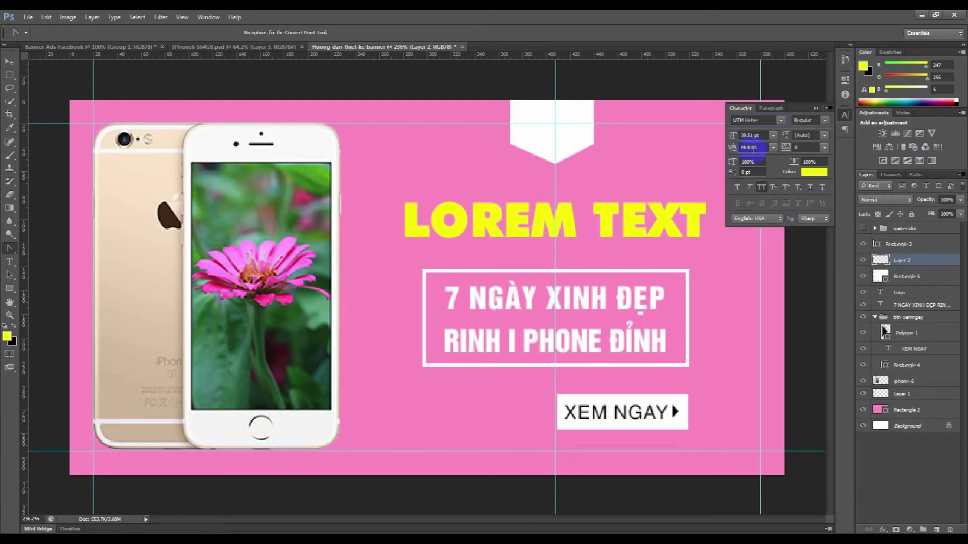
click(756, 136)
text(12)
key(Return)
Start a text box on the white tag and type ÁP DỤNG.
key(t)
click(529, 113)
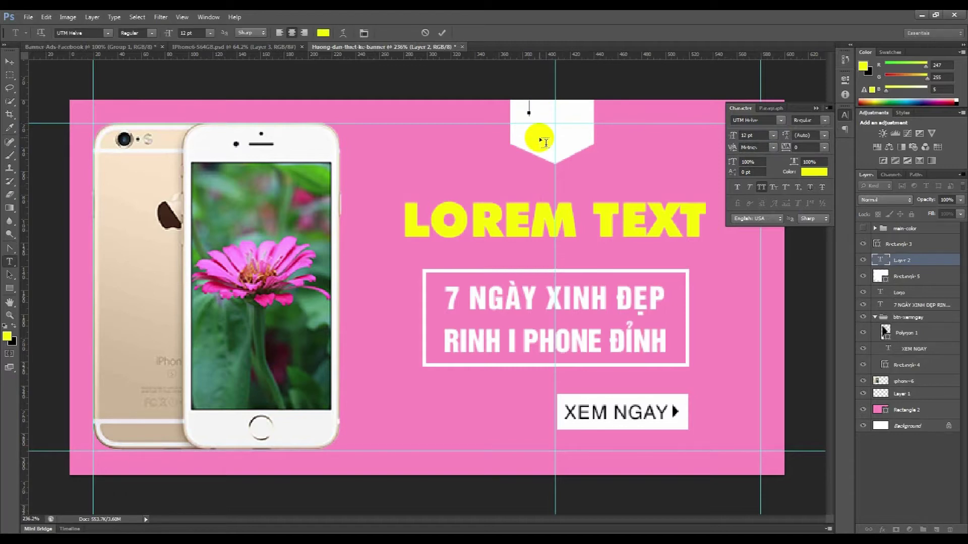
text(TU)
key(Left)
text(AIS)
key(BackSpace)
key(BackSpace)
key(BackSpace)
text(A)
text(P DỤNG)
Make the ÁP DỤNG text black.
key(ctrl+a)
click(814, 171)
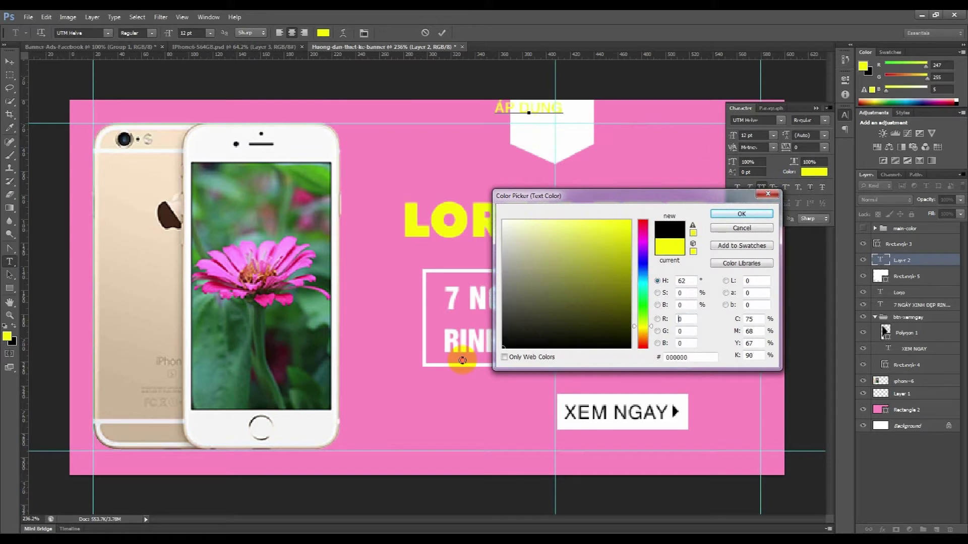
click(720, 214)
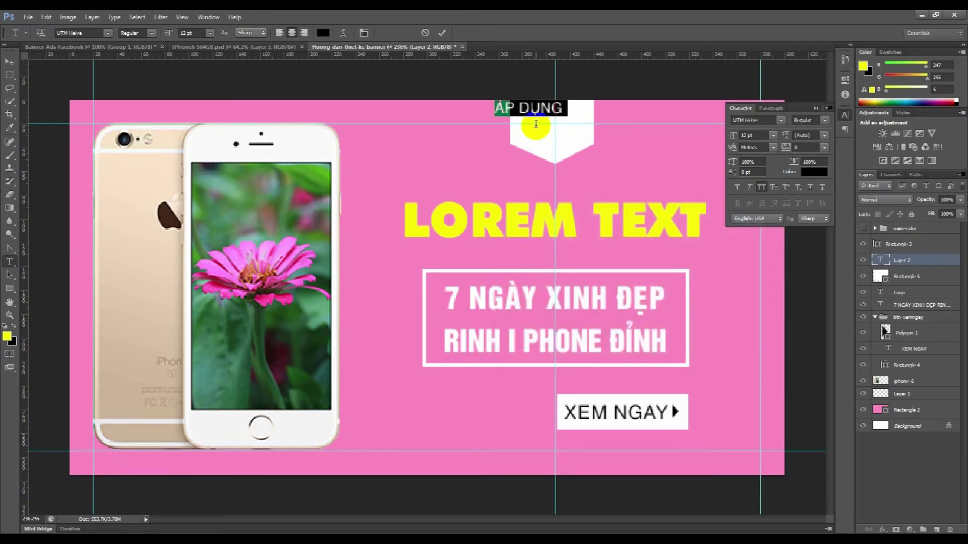
click(572, 117)
Add the lines 1/4/2018, ĐẾN and 30/6/2018 below ÁP DỤNG.
key(ctrl+Return)
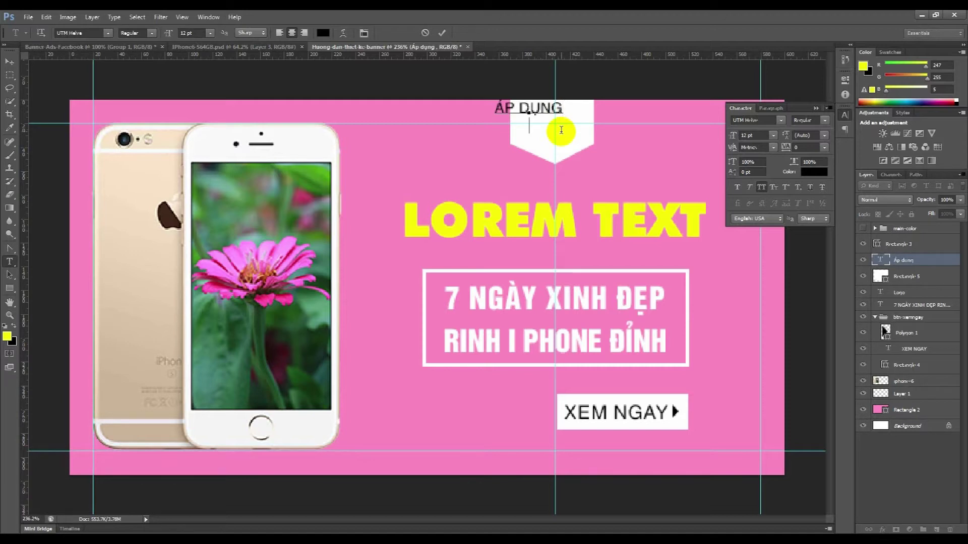
text(1/4/201)
text(8)
key(Return)
text(ĐE)
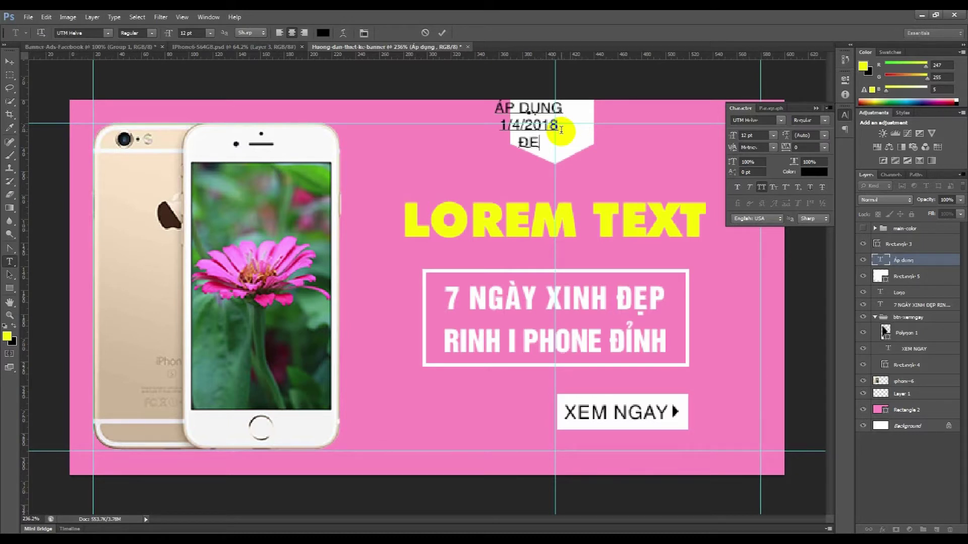
text(ẾN)
text(0/)
text(6/2018)
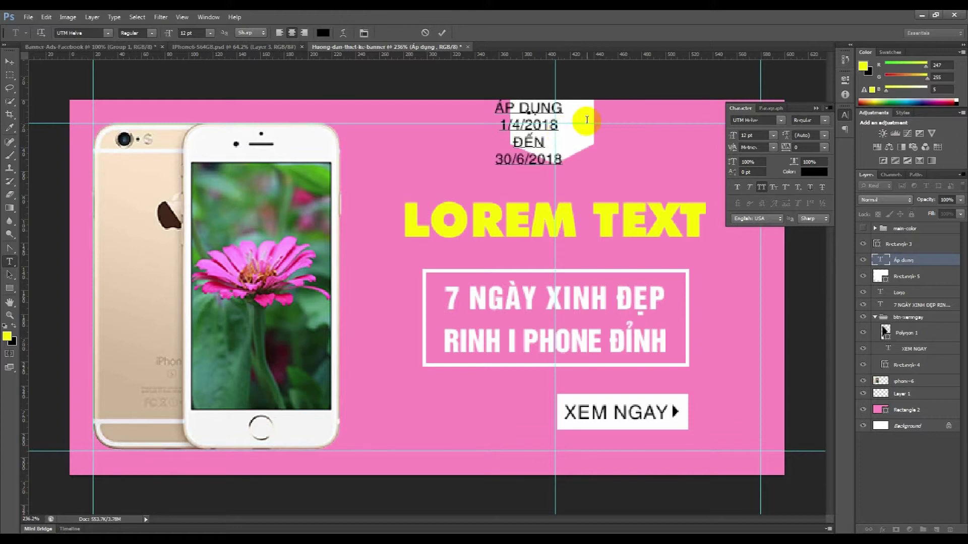
click(544, 143)
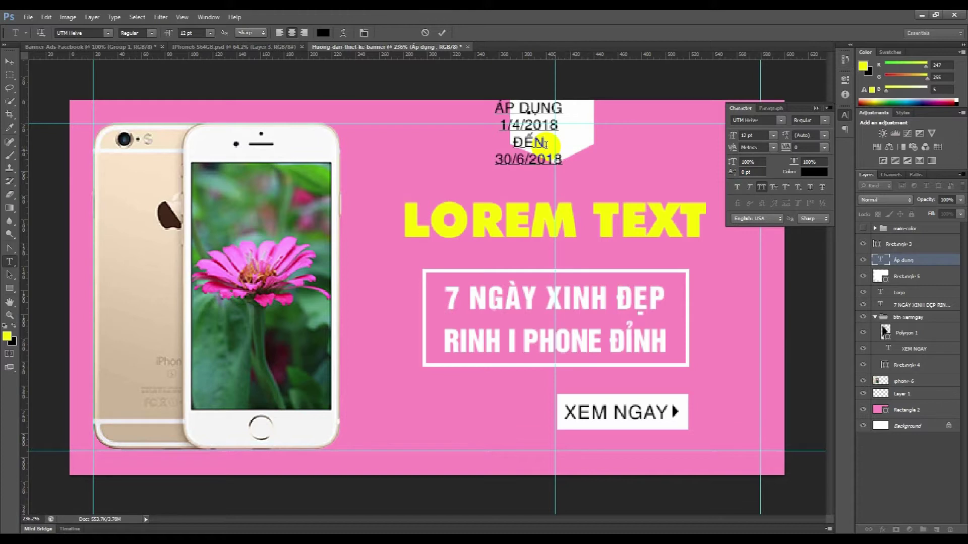
Centre-align the date text and reduce it to 11 pt.
click(914, 259)
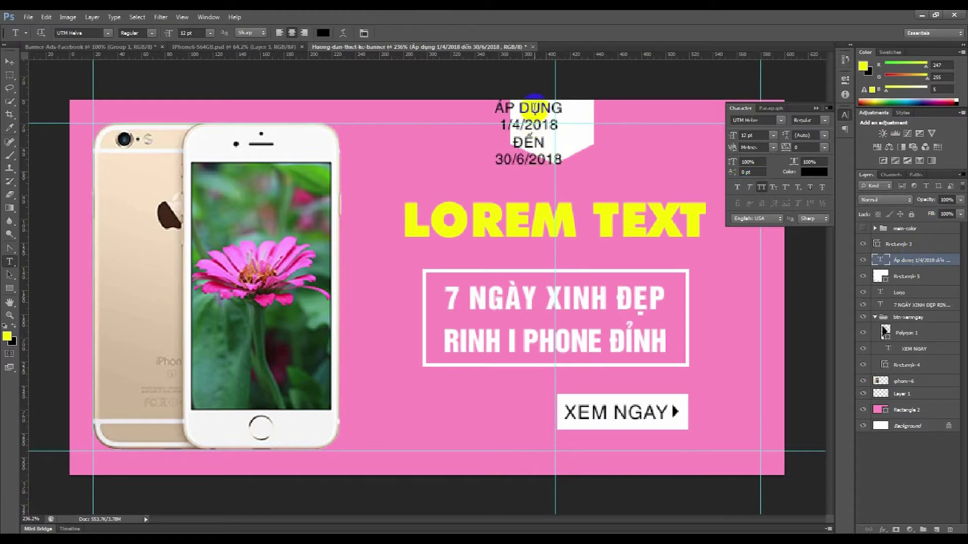
click(536, 107)
key(ctrl+a)
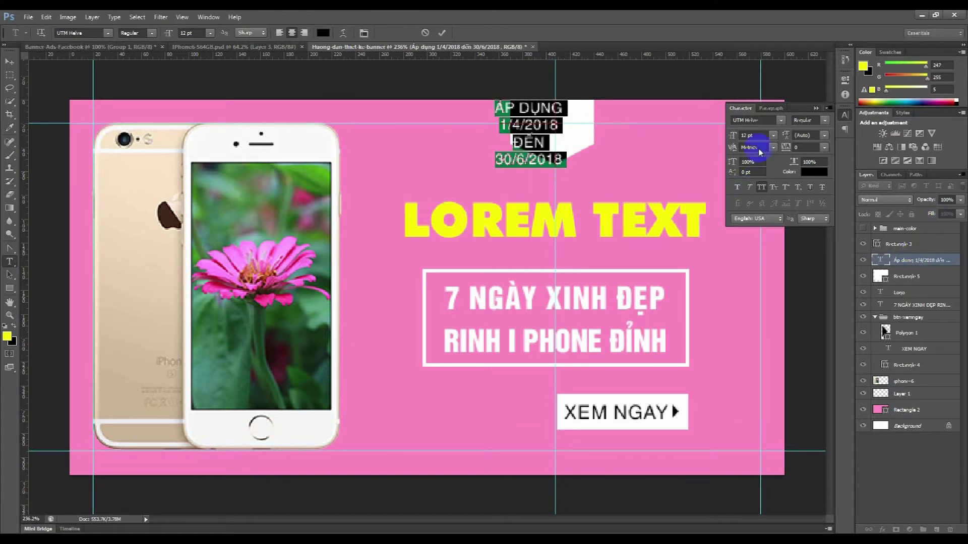
click(774, 109)
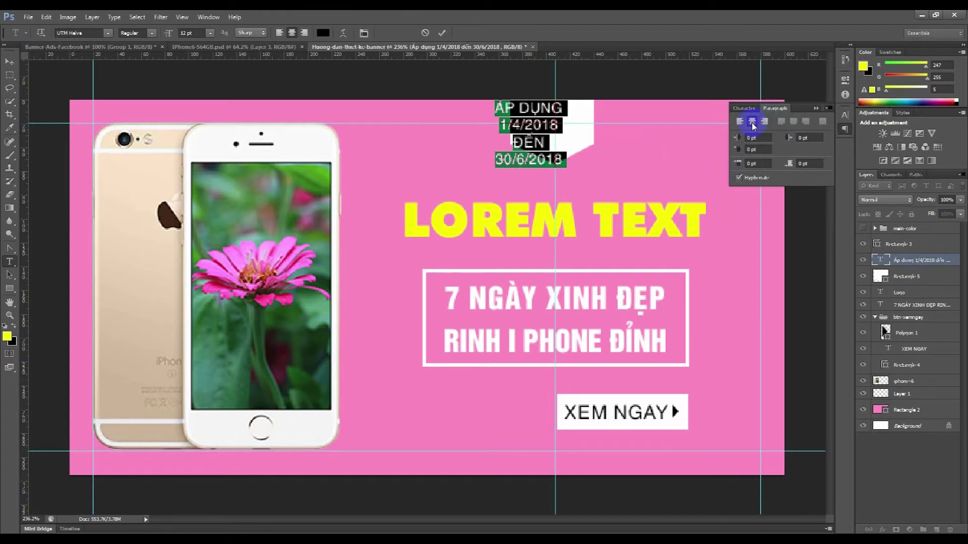
click(741, 108)
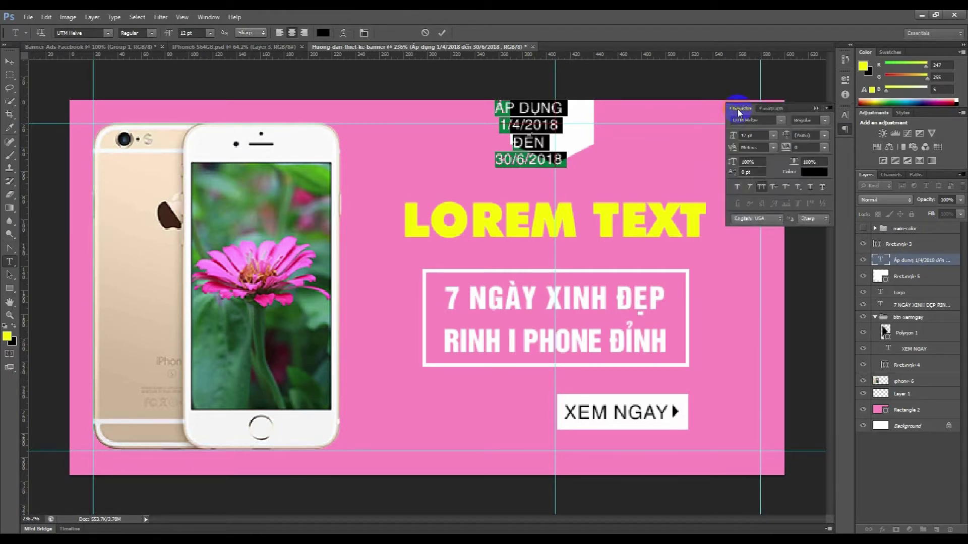
click(773, 135)
click(762, 206)
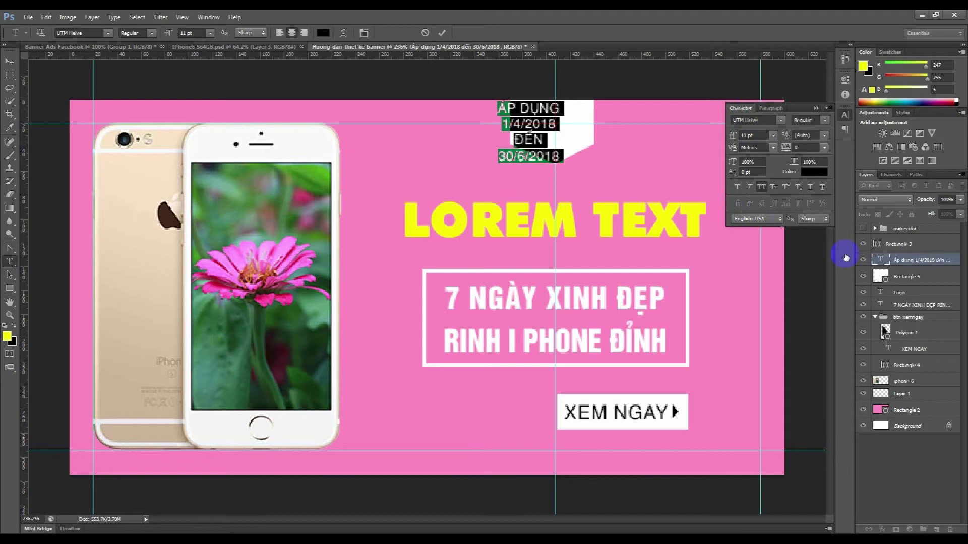
key(ctrl+Return)
Shift the date text right onto the white tag.
key(ctrl+t)
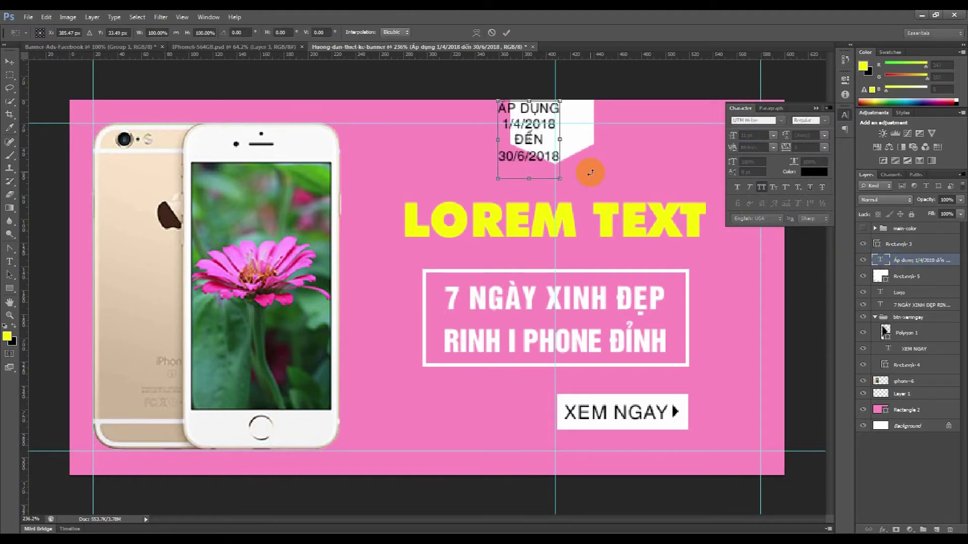
key(shift+Right)
key(shift+Right)
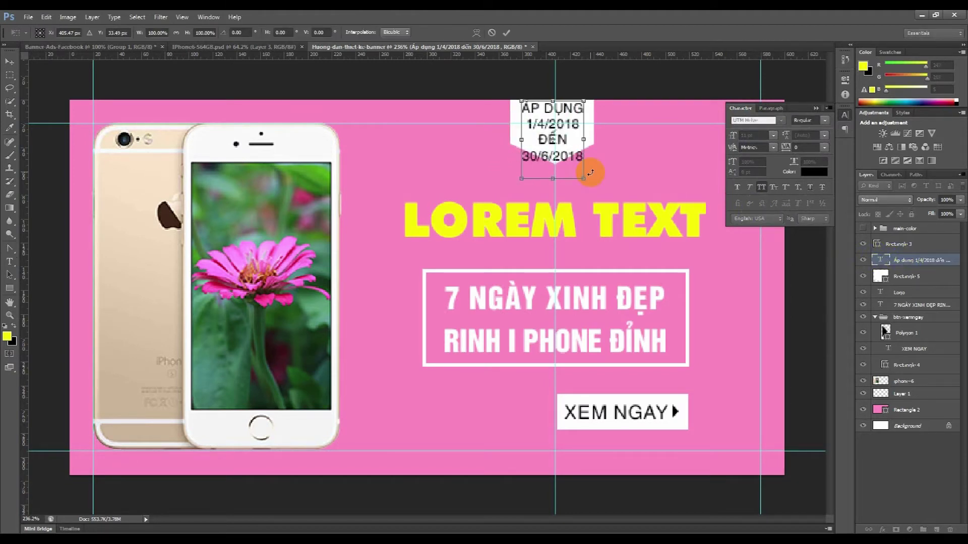
key(Return)
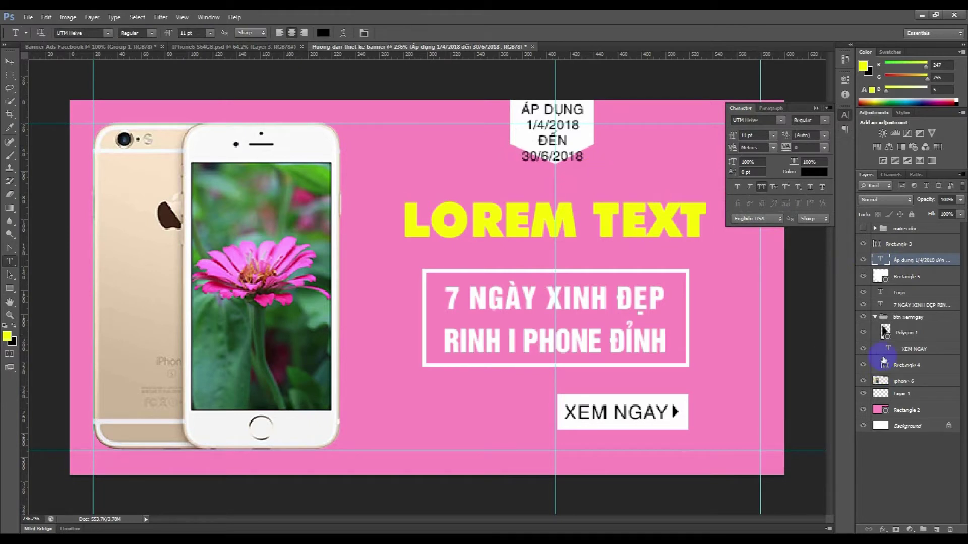
click(895, 276)
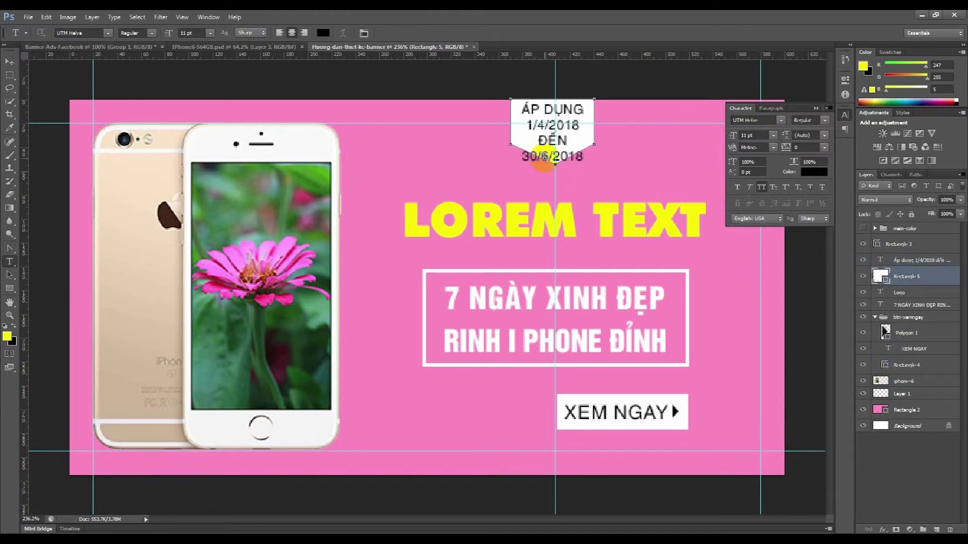
key(ctrl+minus)
key(ctrl+minus)
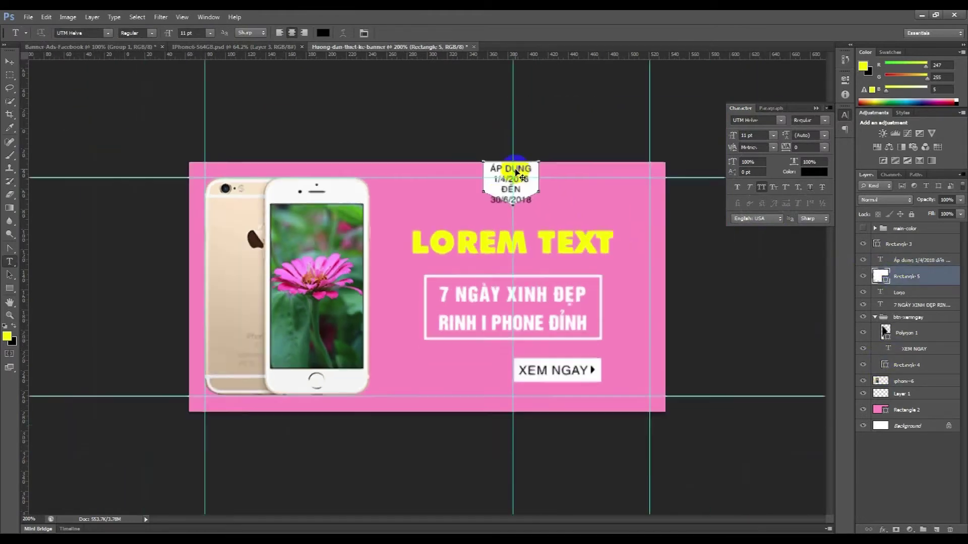
Delete the ÁP DỤNG line, leaving 1/4/2018 ĐẾN 30/6/2018.
click(472, 214)
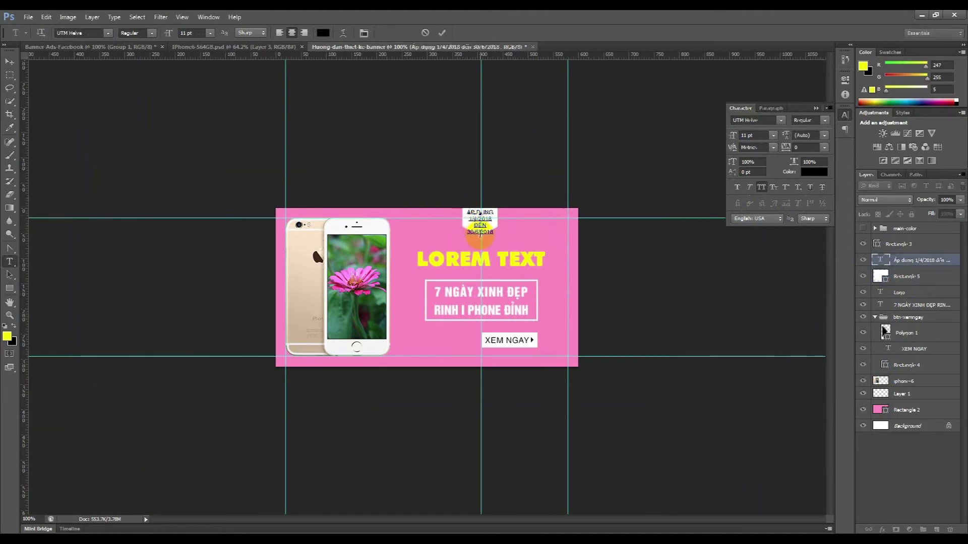
drag(466, 212, 480, 237)
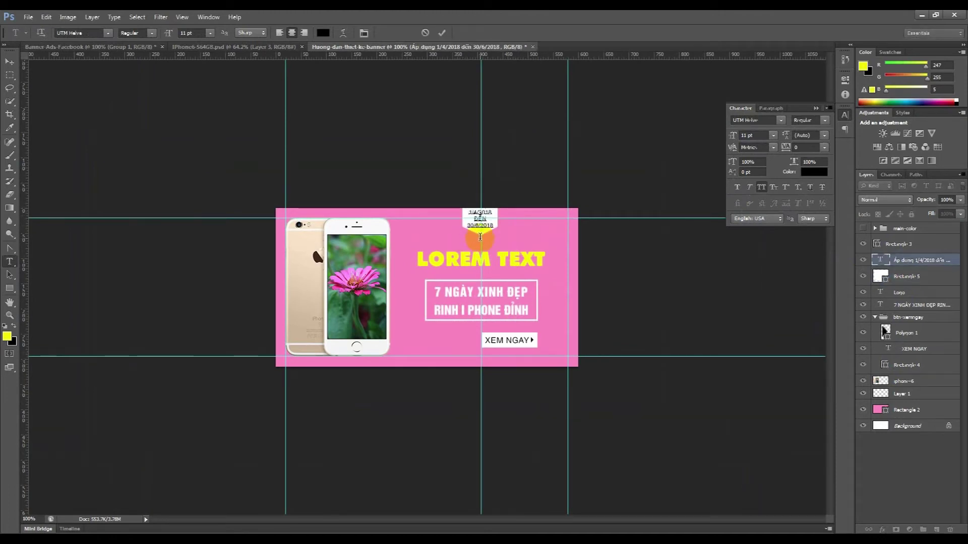
click(760, 386)
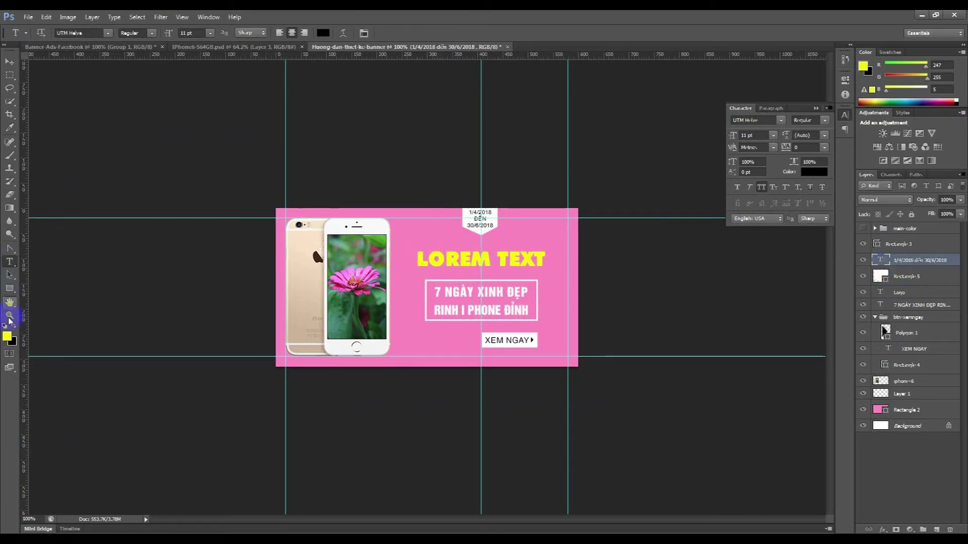
Colour the date text with the banner's sampled pink.
click(323, 32)
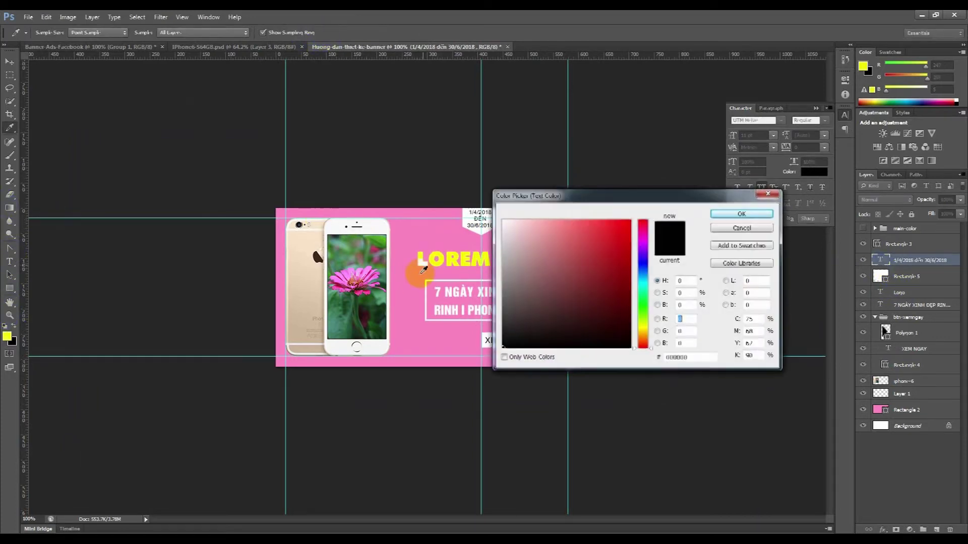
click(423, 270)
click(726, 213)
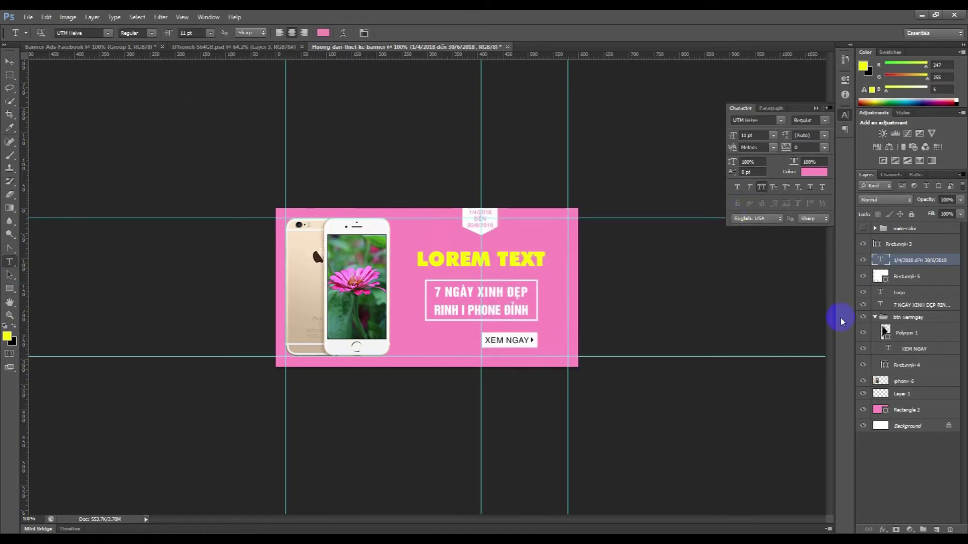
Shorten the white Rectangle 5 tag to about 85% height.
click(891, 286)
key(ctrl+t)
drag(480, 236, 481, 232)
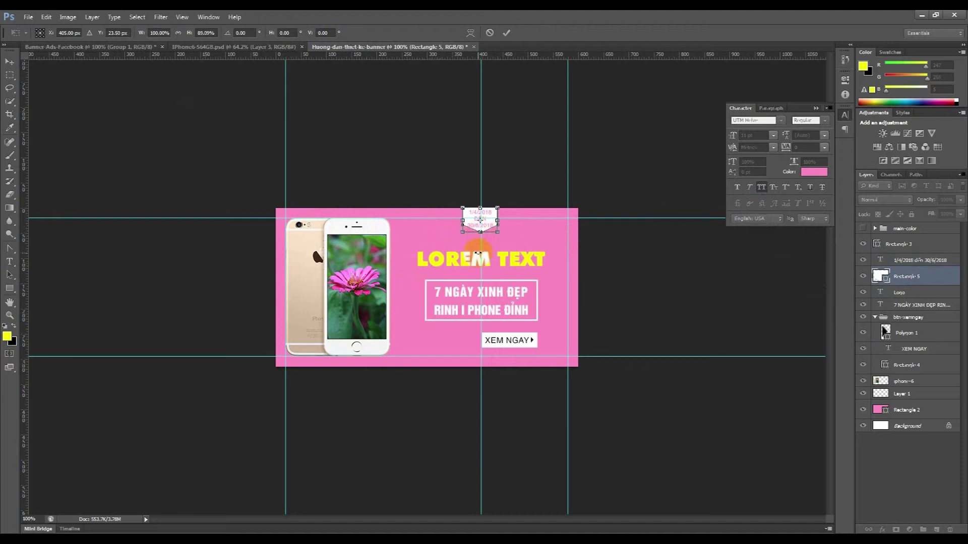
key(Return)
click(922, 286)
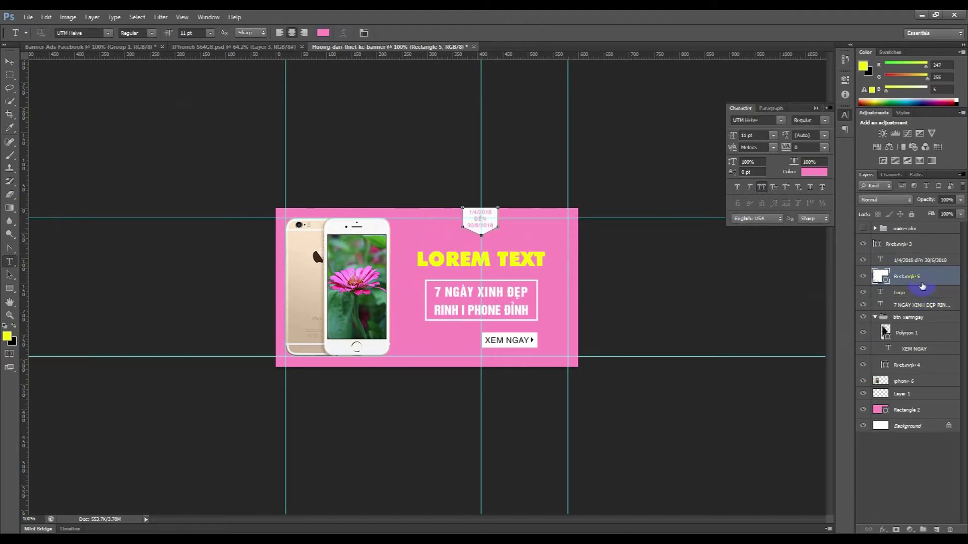
click(928, 260)
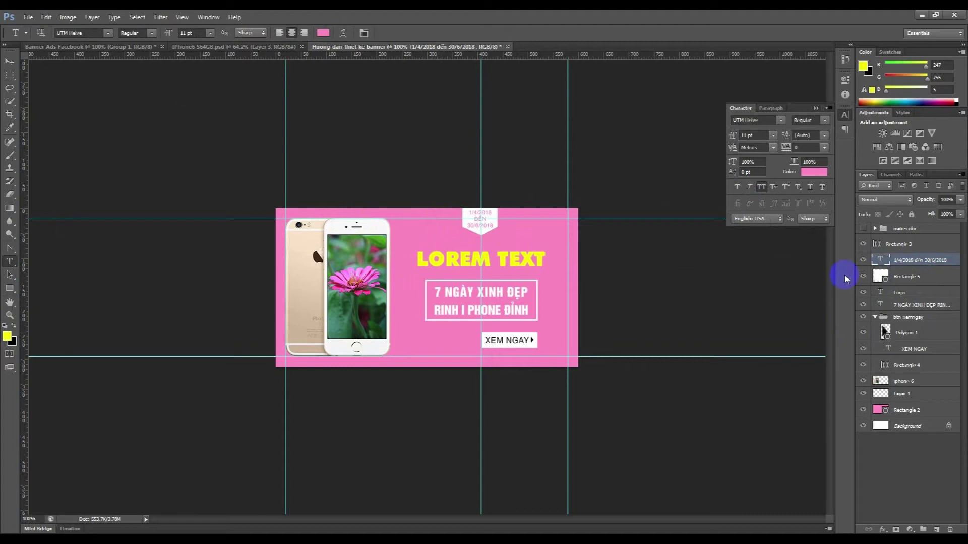
Hide the guides and save the banner as Huong-dan-thiet-ke-banner.psd.
key(ctrl+semicolon)
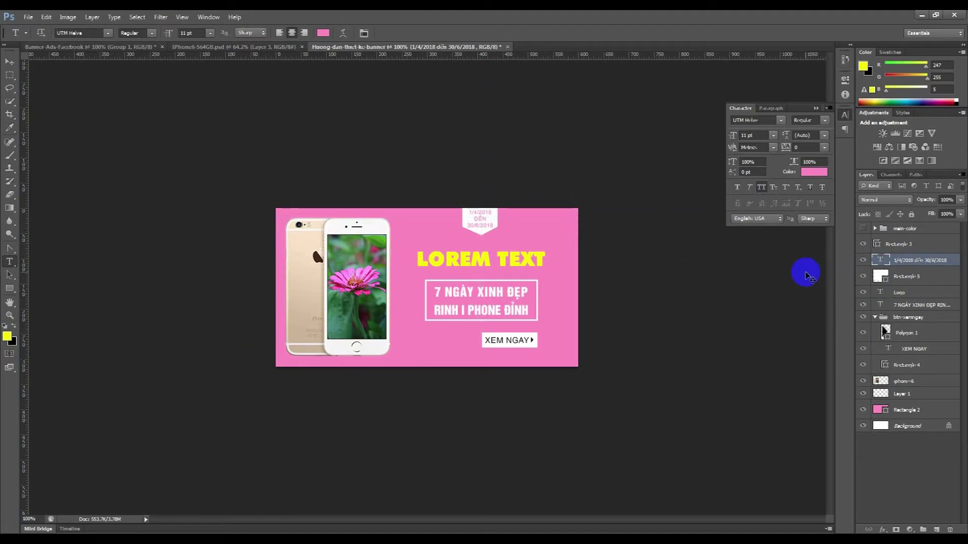
key(ctrl+s)
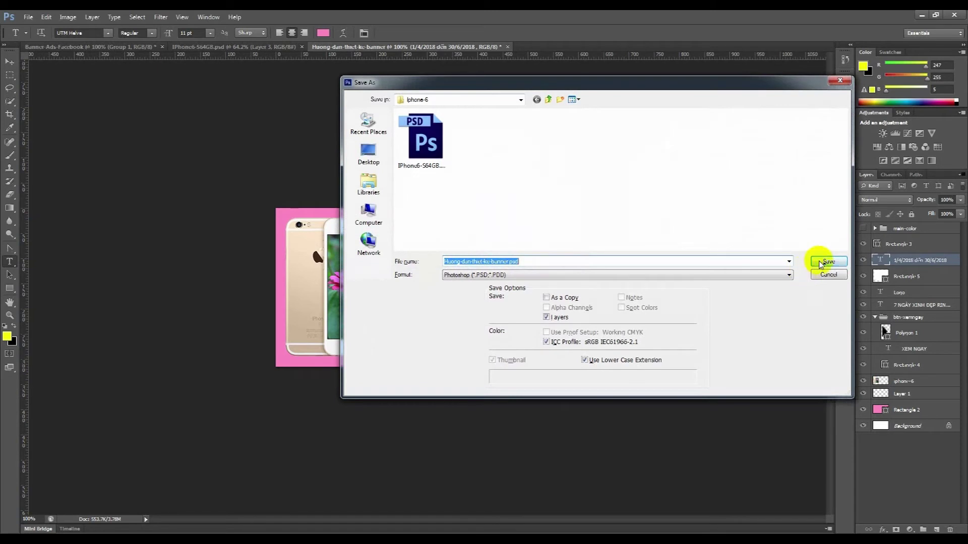
click(823, 261)
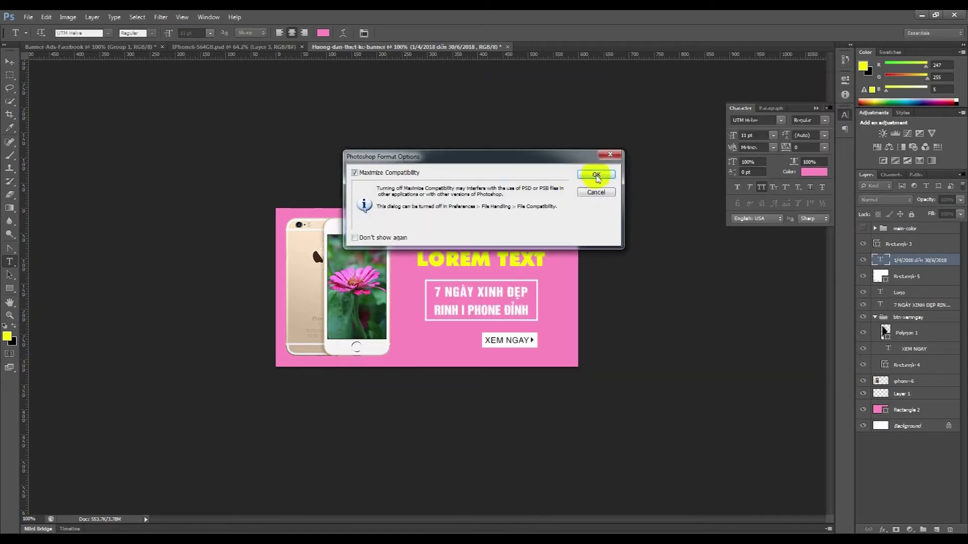
click(595, 175)
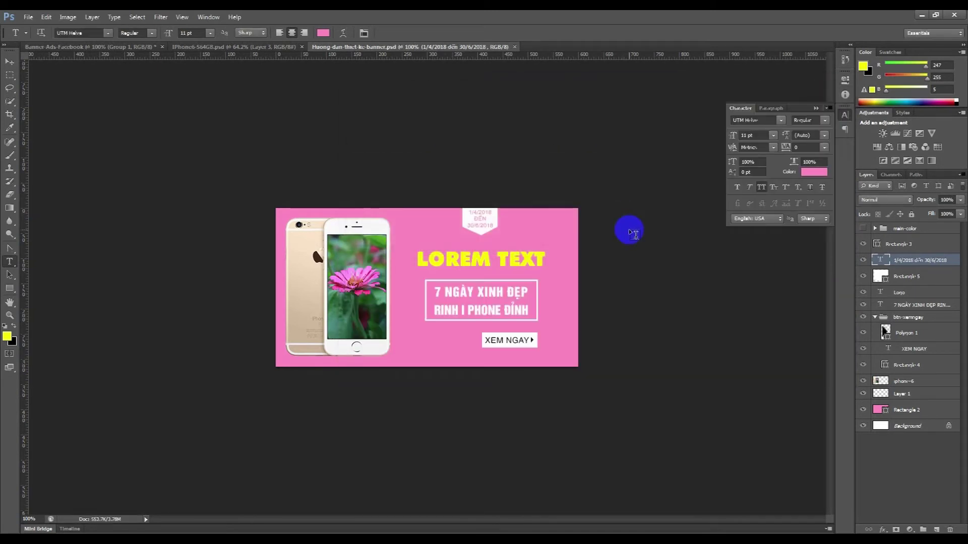
Add a new empty layer above Rectangle 3.
click(873, 260)
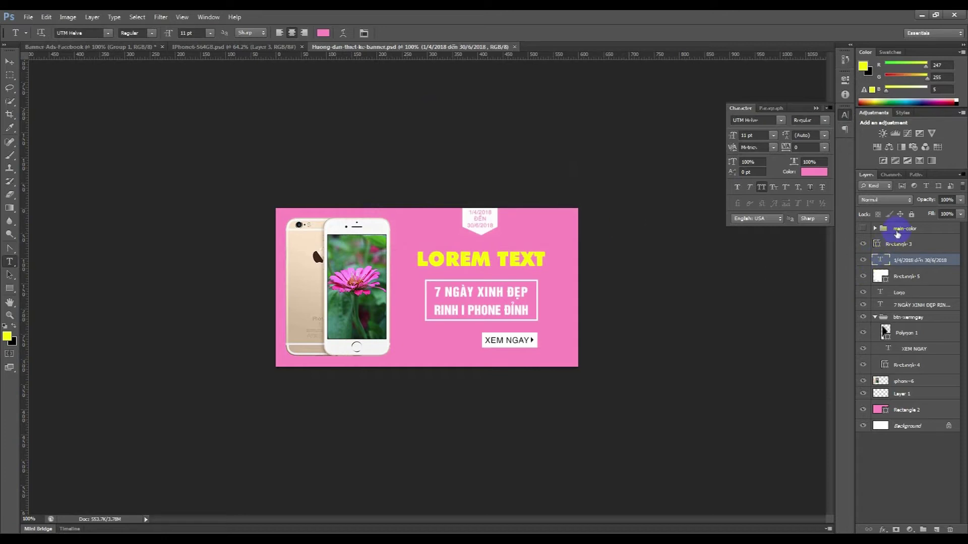
click(897, 244)
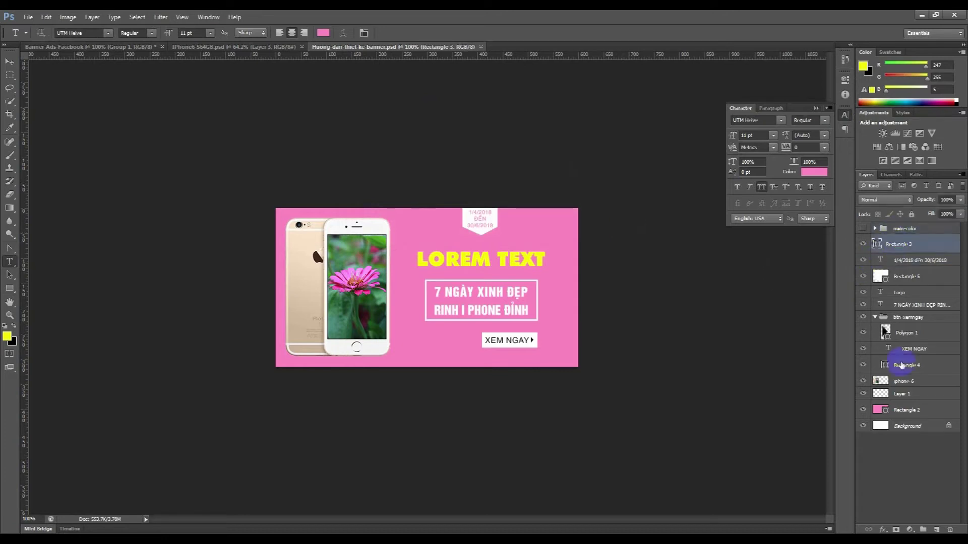
click(940, 529)
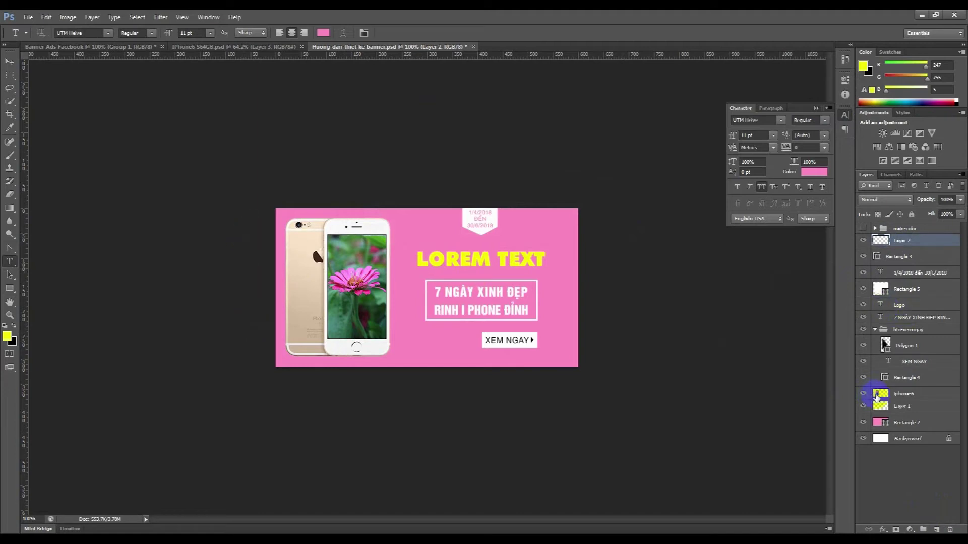
click(877, 396)
Nudge the phone image slightly to the right.
key(ctrl+t)
key(shift+Right)
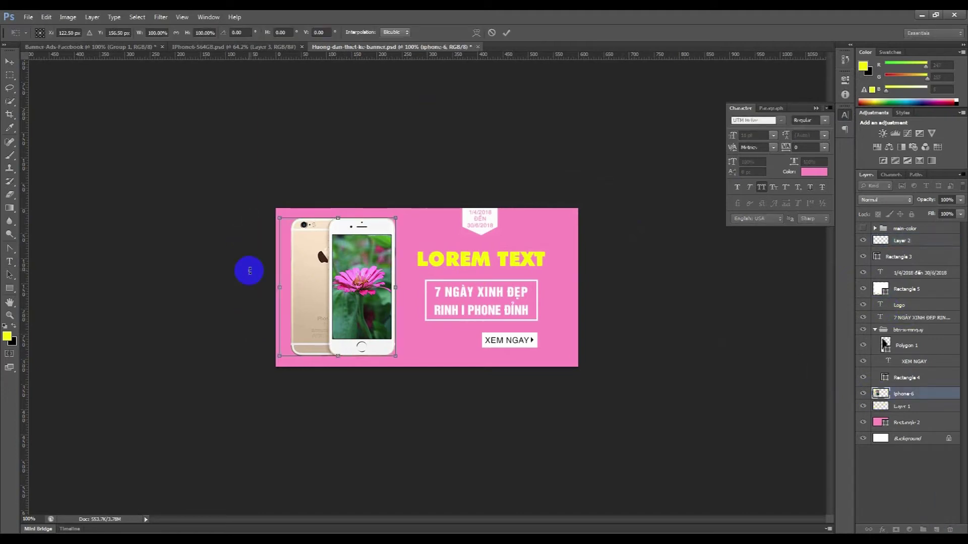
key(Return)
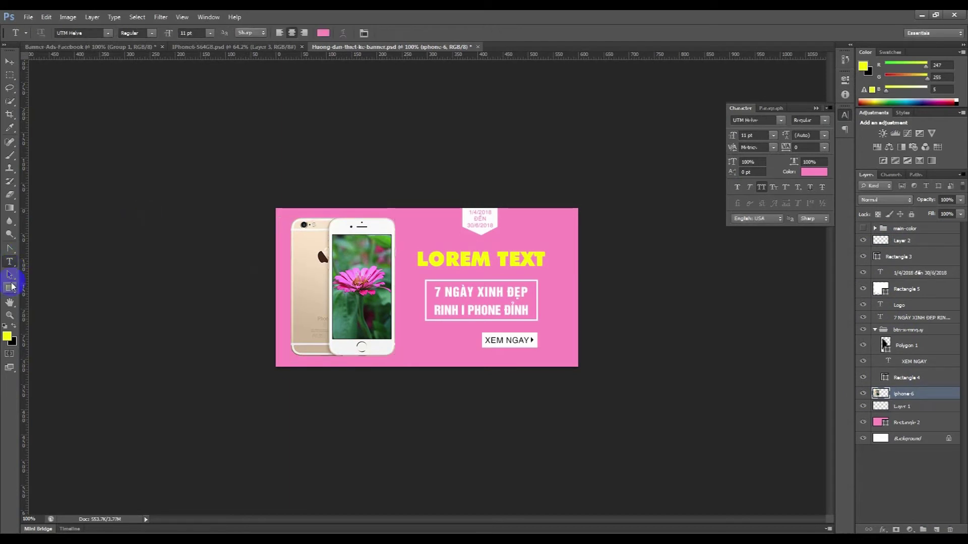
Draw a small yellow-filled triangle polygon near the headline.
click(11, 288)
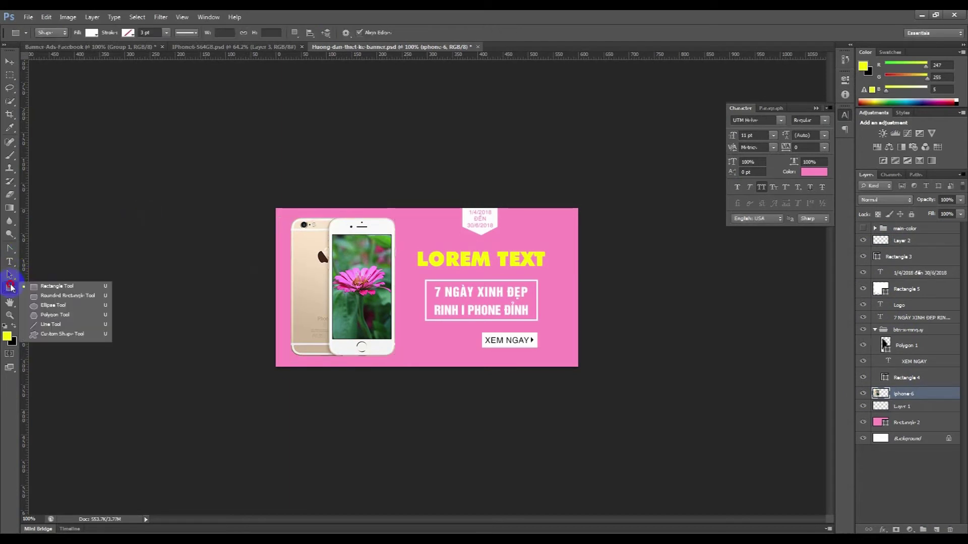
click(31, 314)
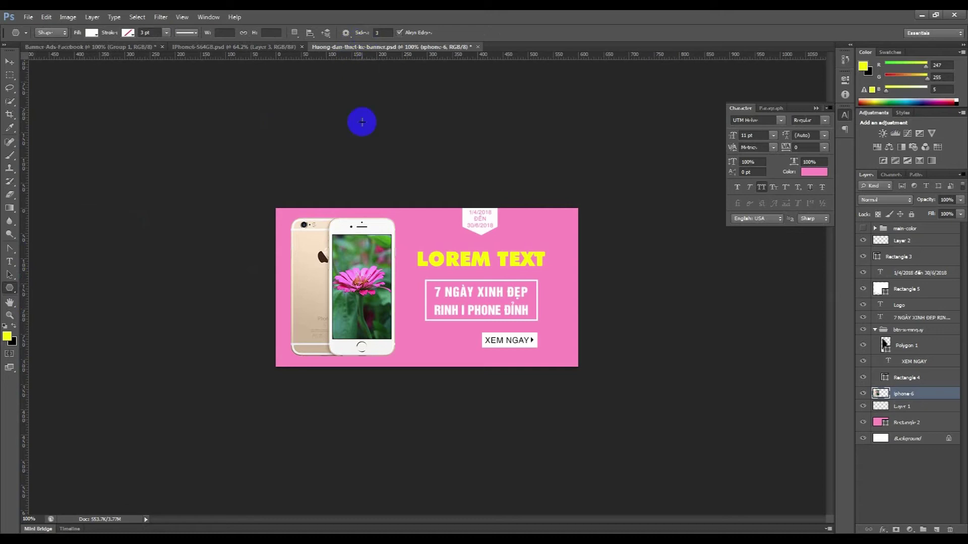
click(92, 32)
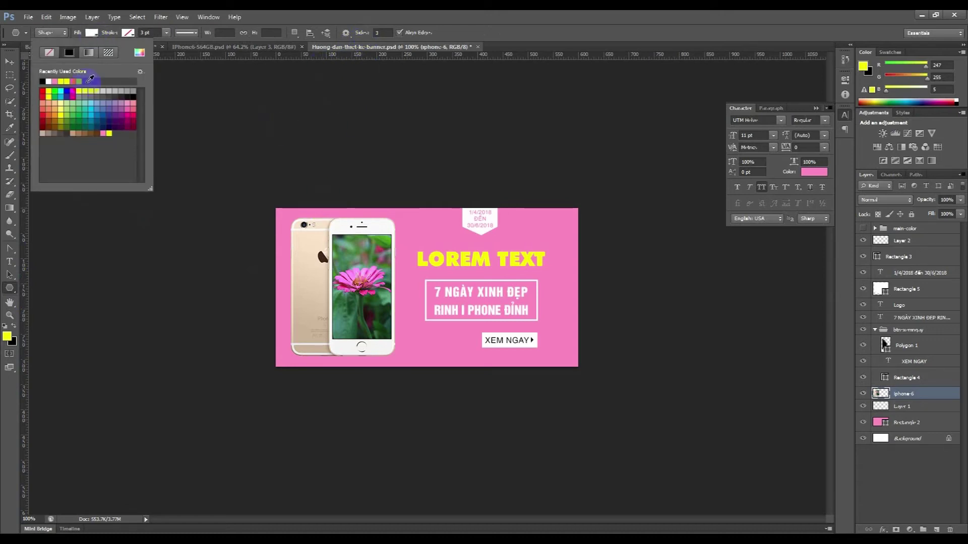
click(109, 133)
click(109, 133)
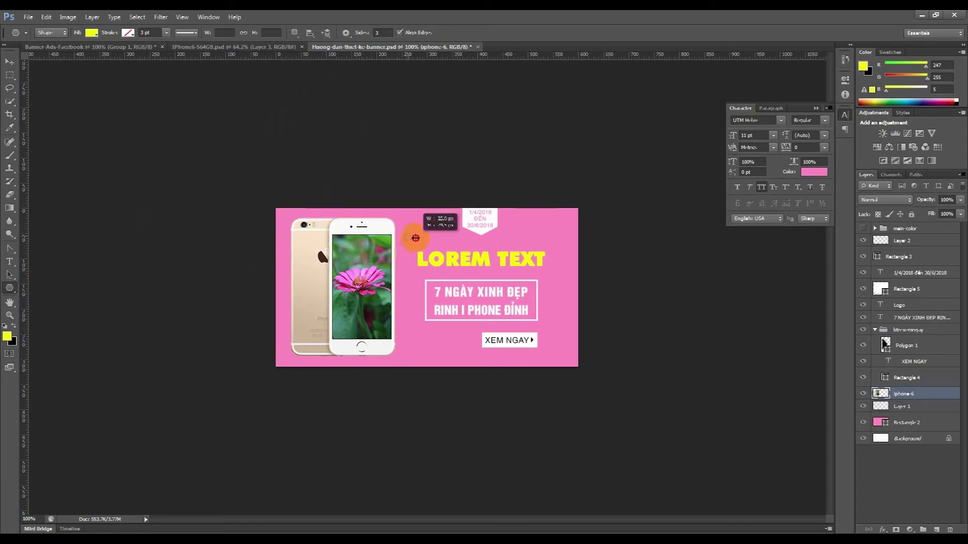
mouse_move(409, 238)
mouse_down()
mouse_move(431, 228)
mouse_move(422, 221)
mouse_up()
Rotate the yellow triangle about 16 degrees and place it beside LOREM TEXT.
key(ctrl+t)
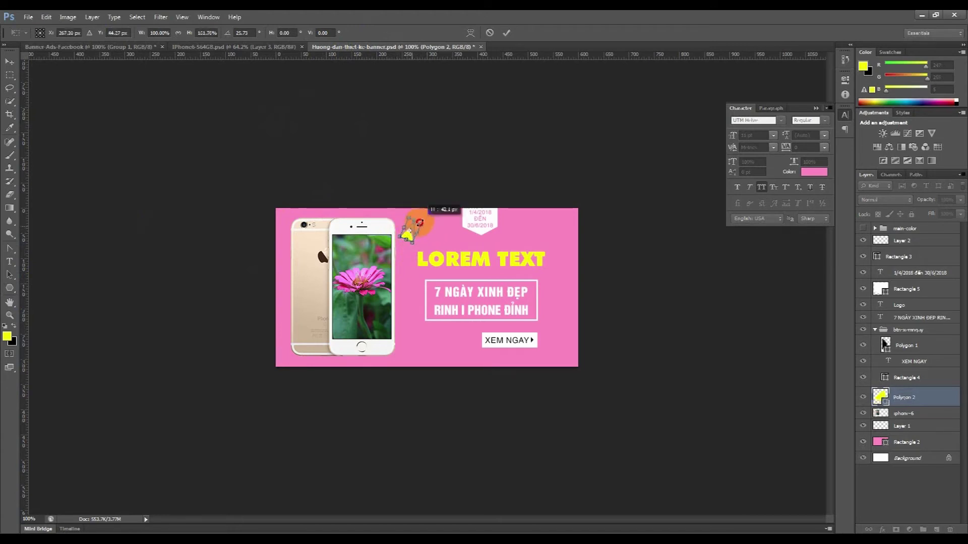
key(Escape)
key(ctrl+t)
drag(424, 220, 399, 251)
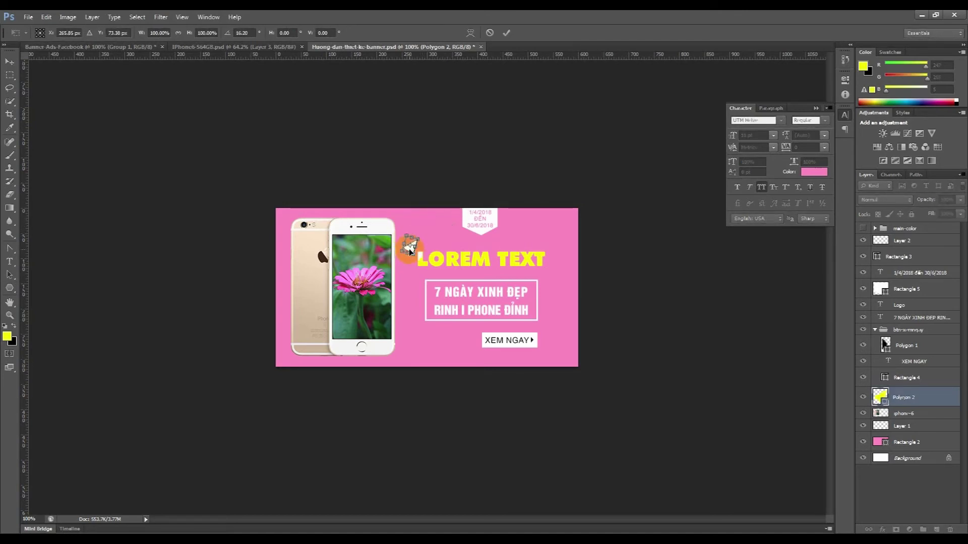
key(Return)
Duplicate the triangle and move the copy toward the banner's lower middle.
key(ctrl+j)
key(ctrl+t)
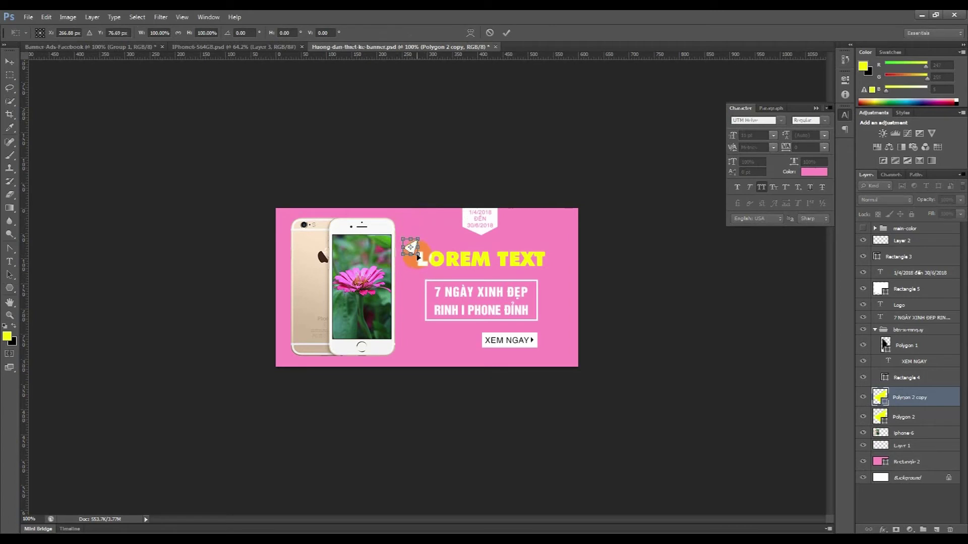
drag(410, 249, 428, 347)
key(Return)
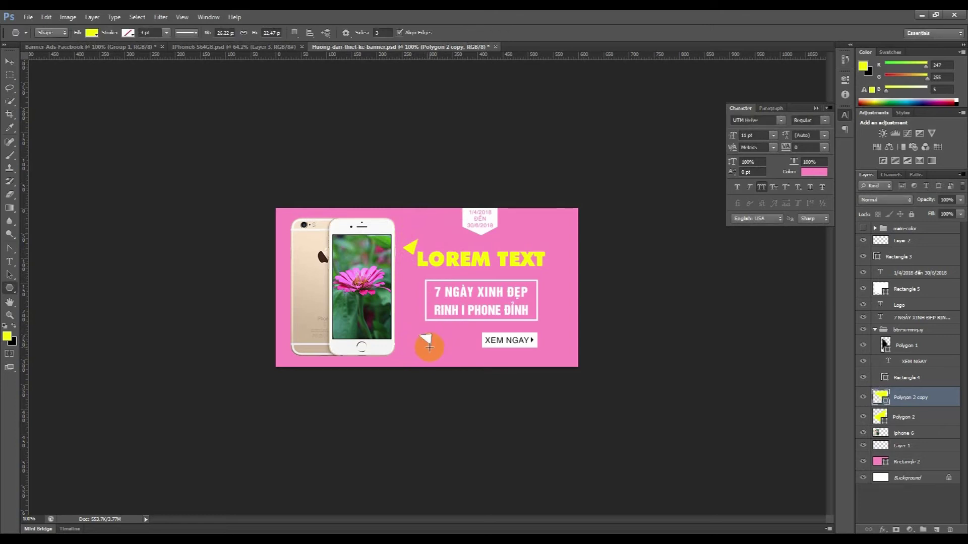
Add a third triangle, stretched slightly taller, in the banner's lower-left corner.
key(ctrl+j)
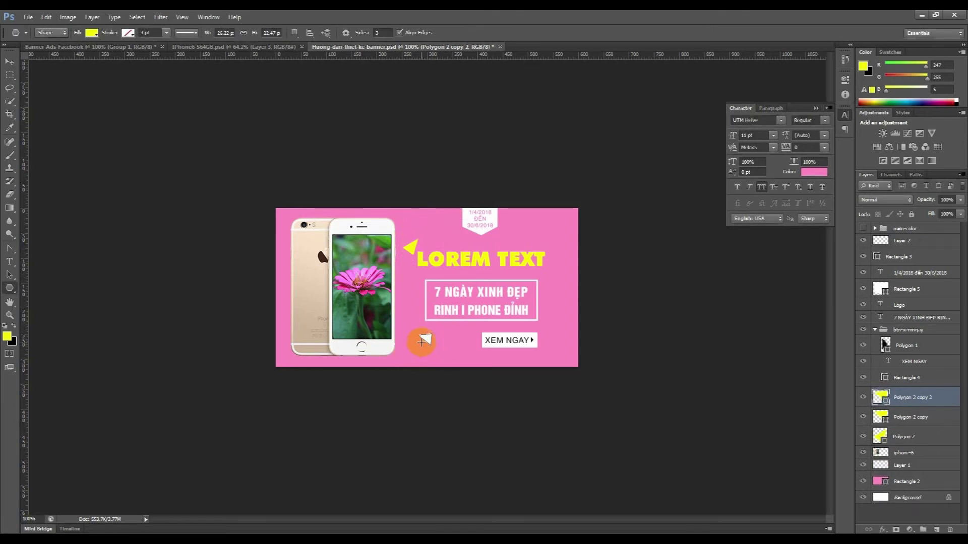
key(ctrl+t)
drag(425, 340, 292, 355)
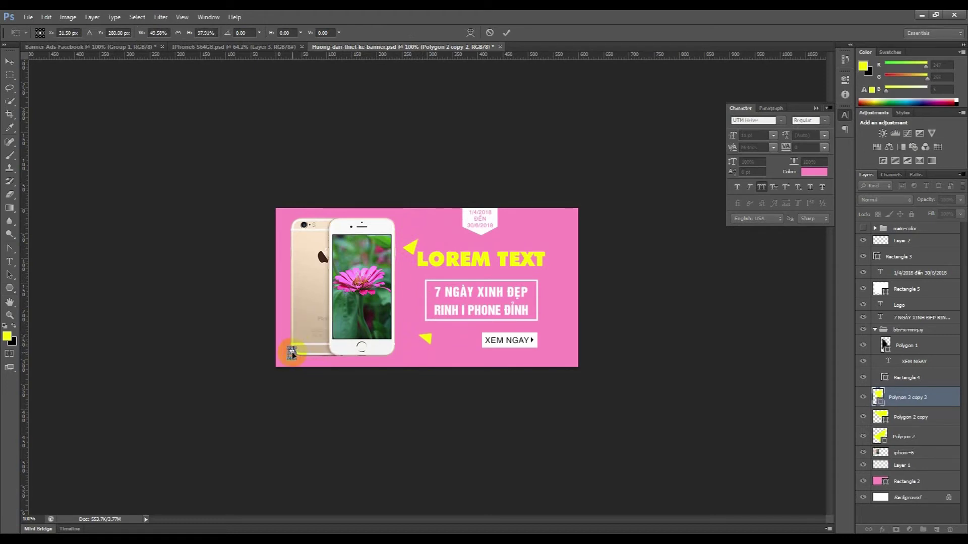
drag(295, 360, 298, 355)
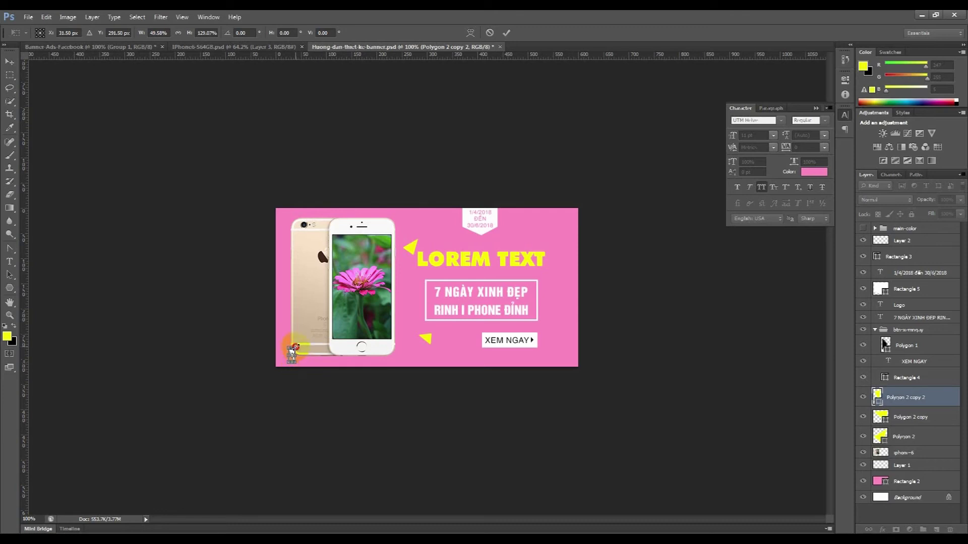
key(Return)
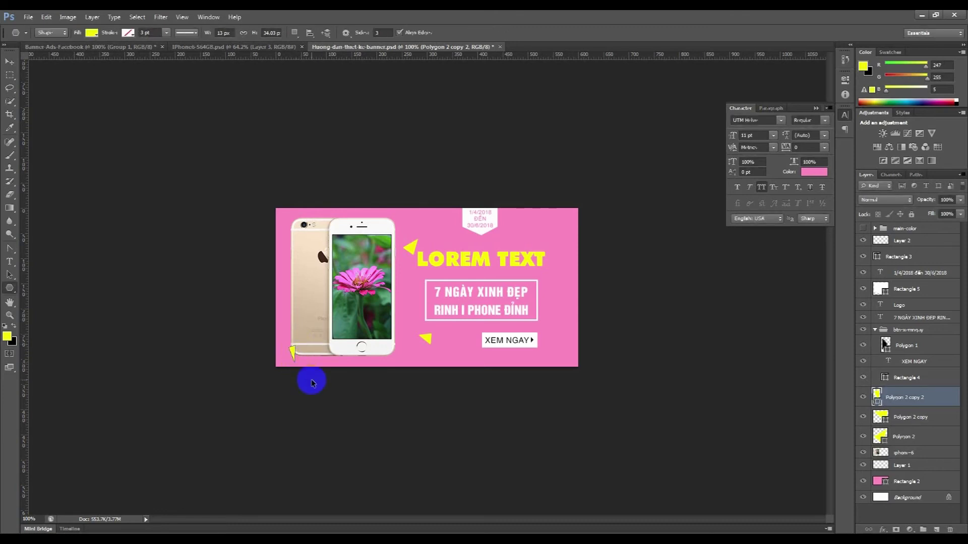
key(ctrl+t)
click(290, 352)
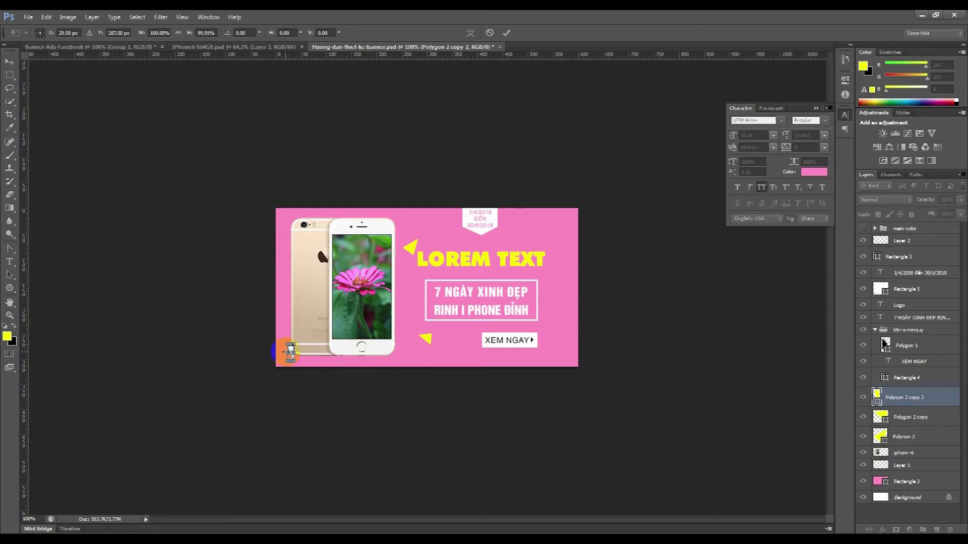
drag(290, 352, 287, 352)
key(Return)
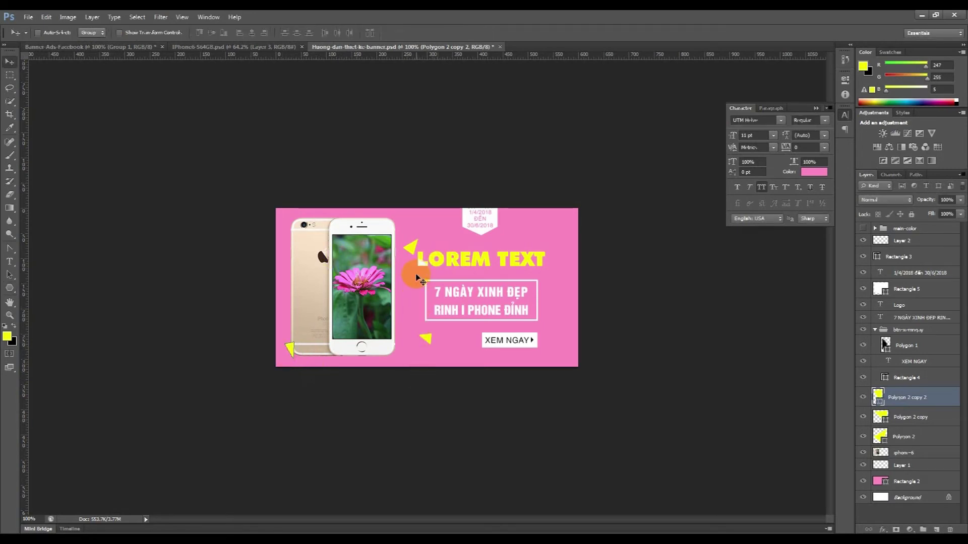
Select the Polygon 2 copy triangle and place a rotated duplicate beside XEM NGAY.
right_click(410, 249)
right_click(425, 338)
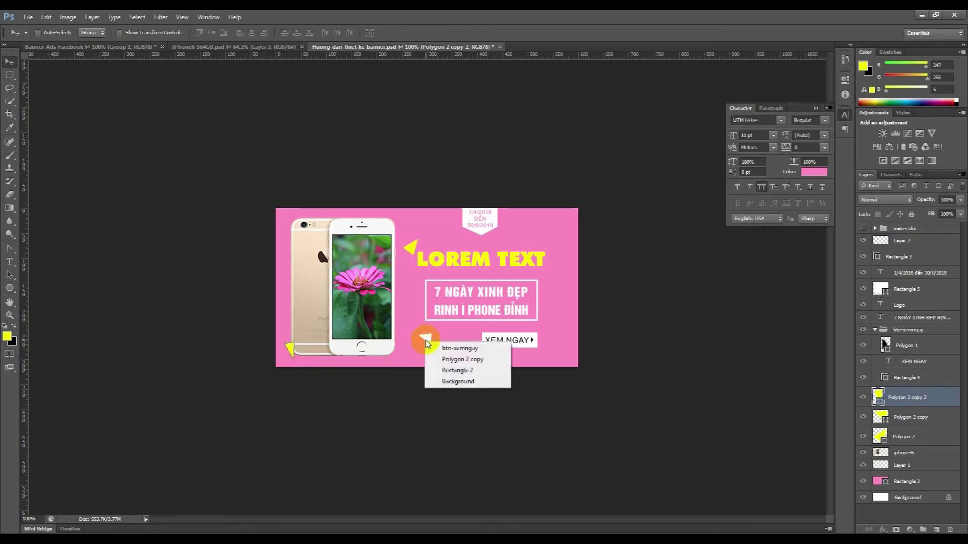
click(452, 358)
key(ctrl+t)
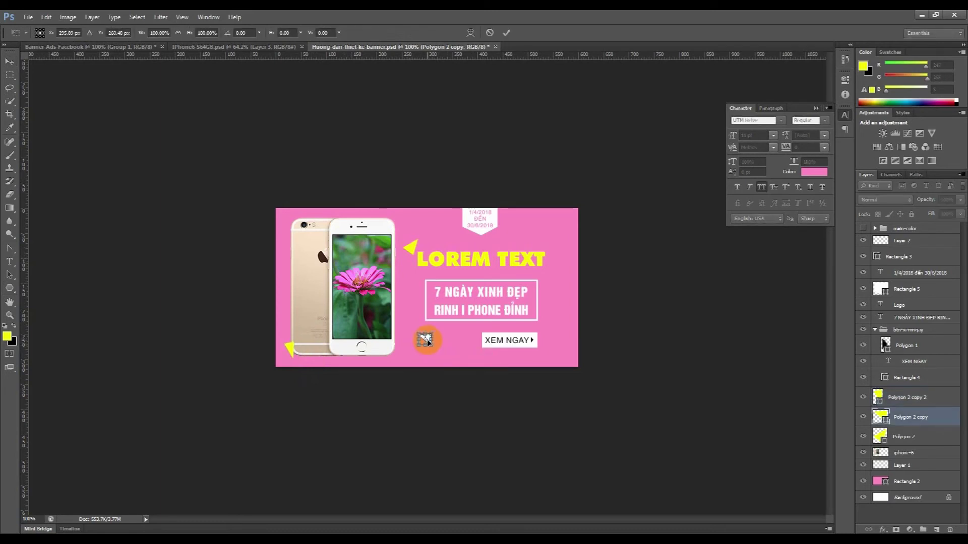
drag(425, 338, 547, 332)
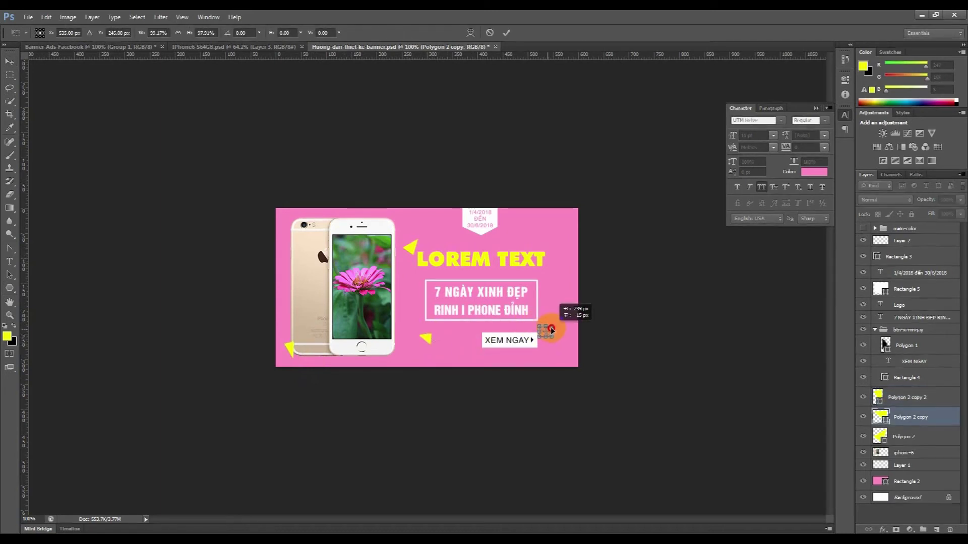
key(Escape)
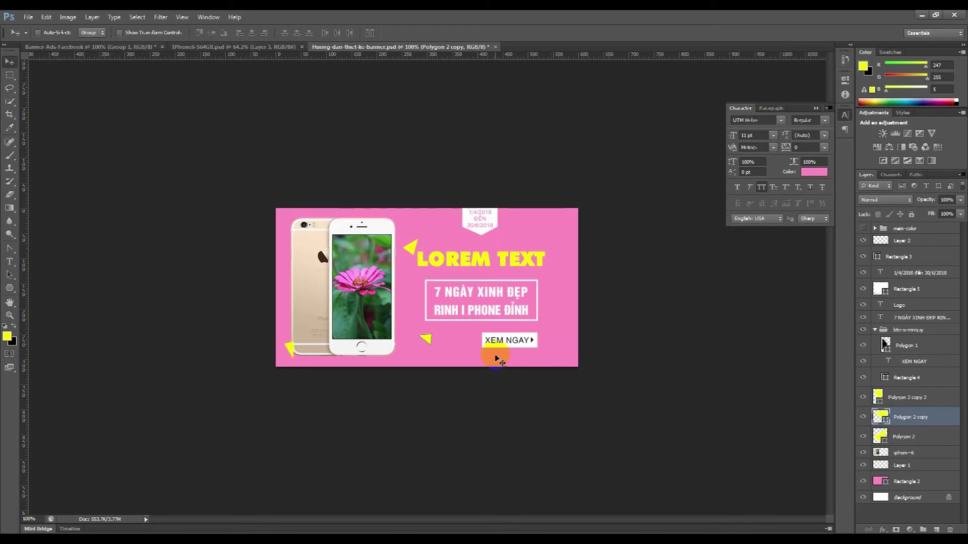
key(ctrl+j)
key(ctrl+t)
drag(427, 340, 554, 332)
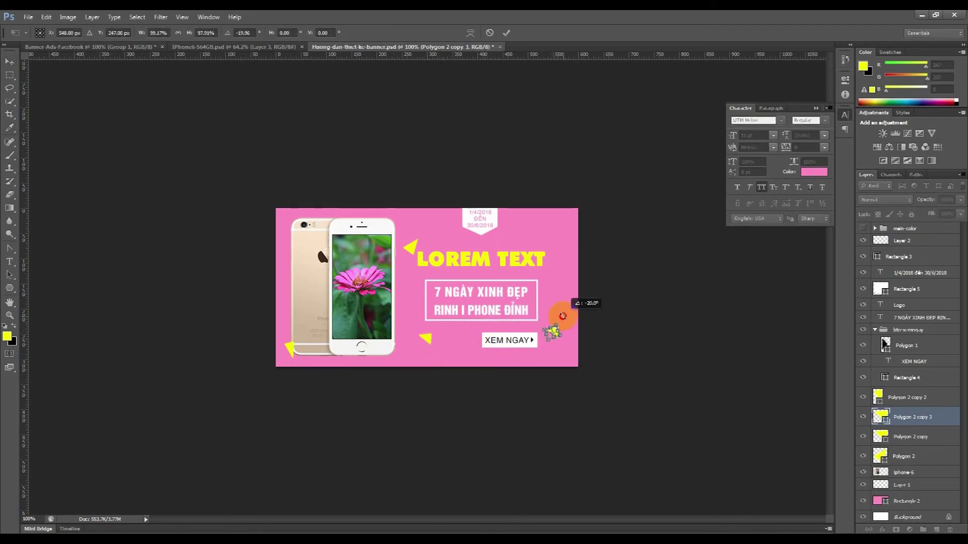
key(Return)
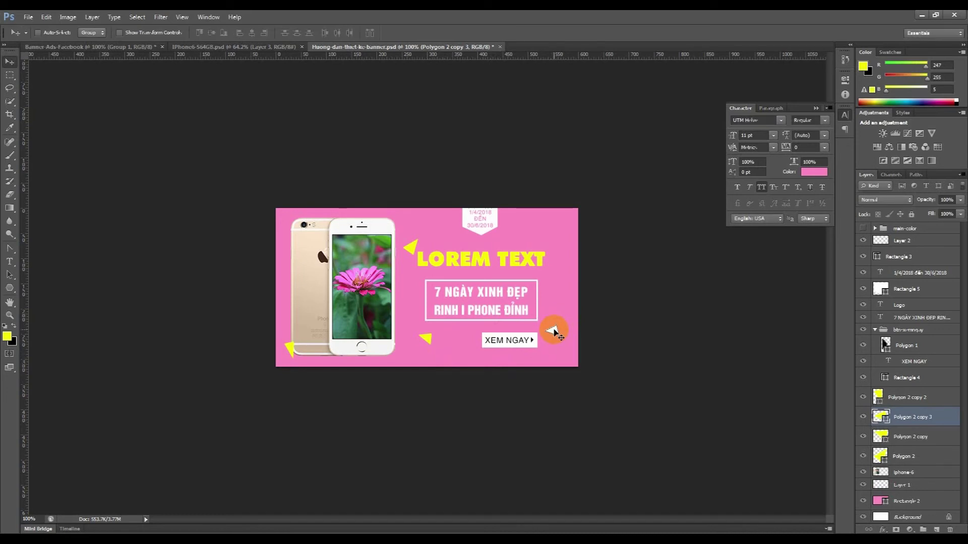
Rasterize the new triangle and move a duplicate up near the date tag.
right_click(887, 417)
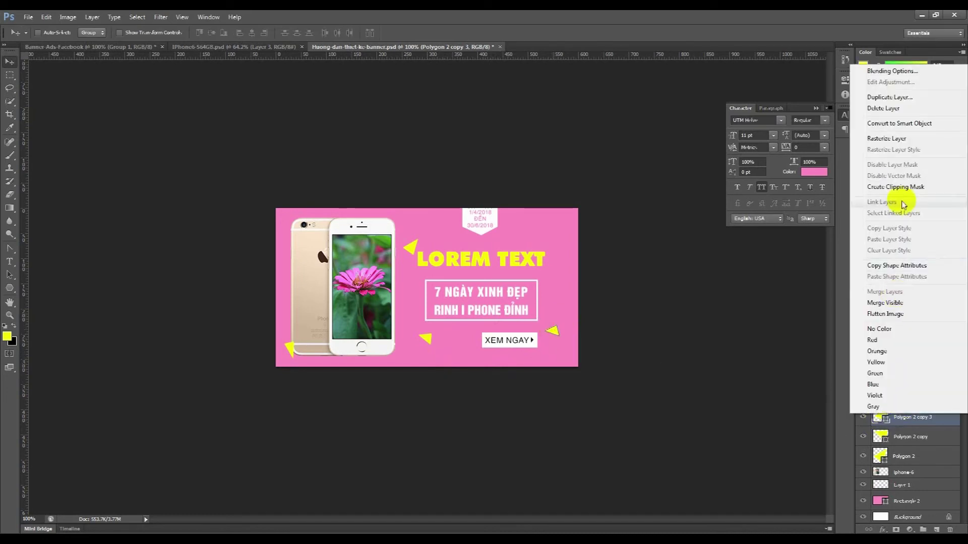
click(890, 142)
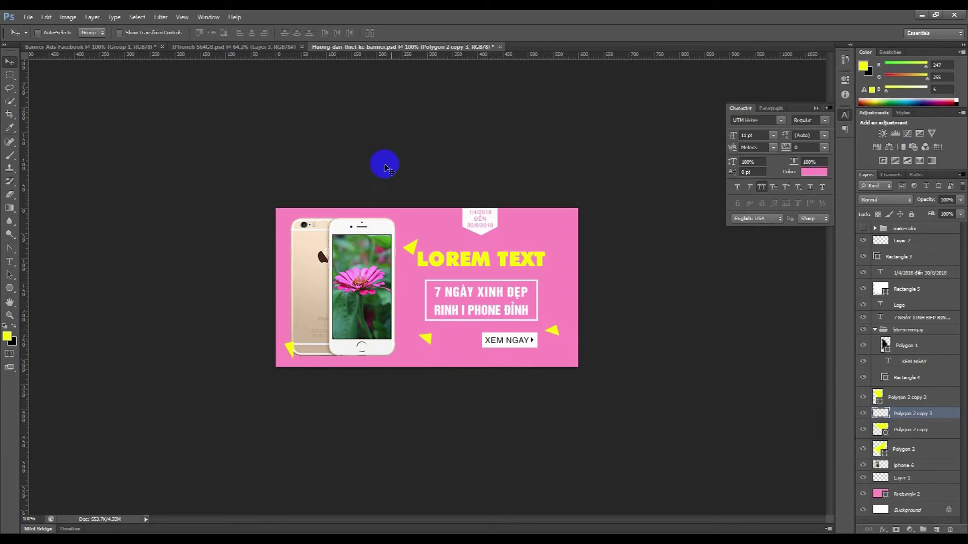
key(ctrl+j)
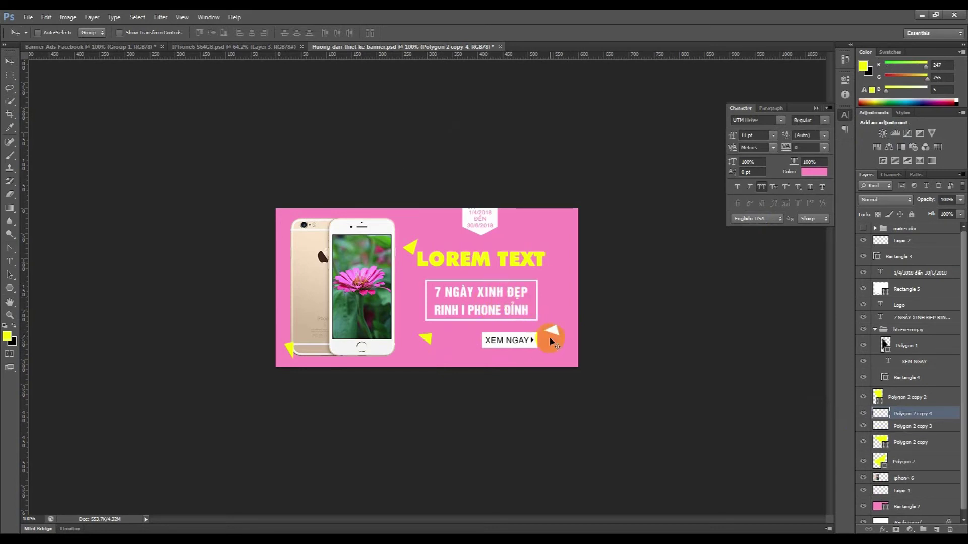
key(ctrl+t)
drag(554, 337, 546, 235)
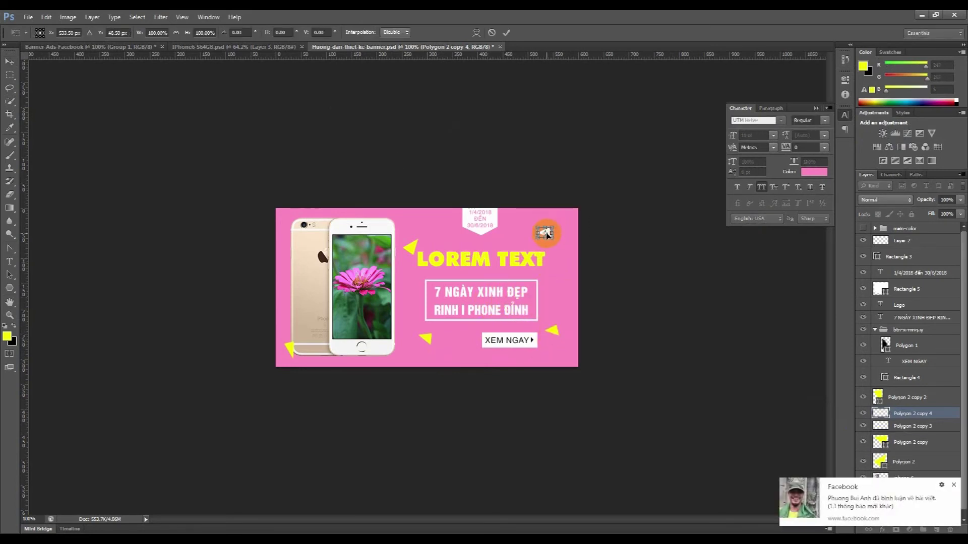
key(Return)
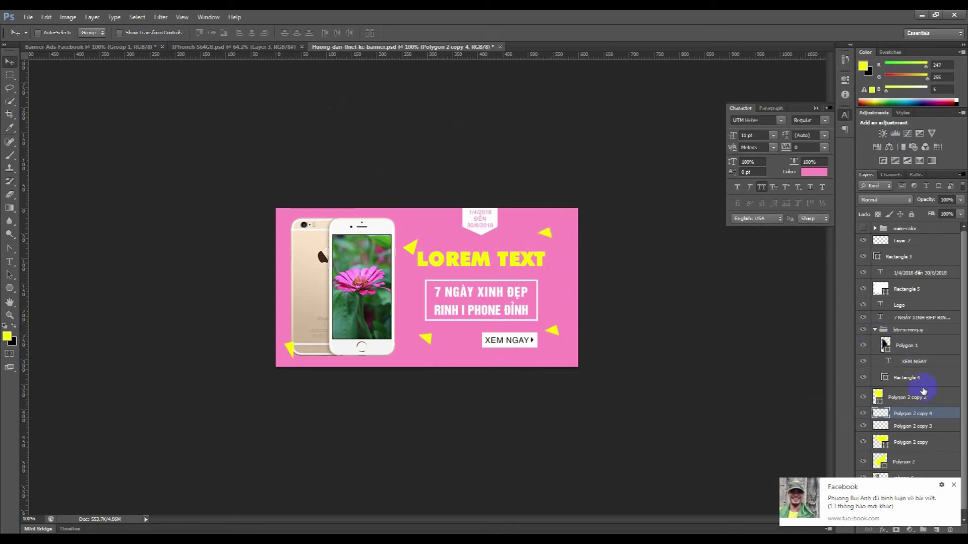
Merge the two new triangle layers into Polygon 2 copy 4.
shift+click(910, 426)
right_click(910, 426)
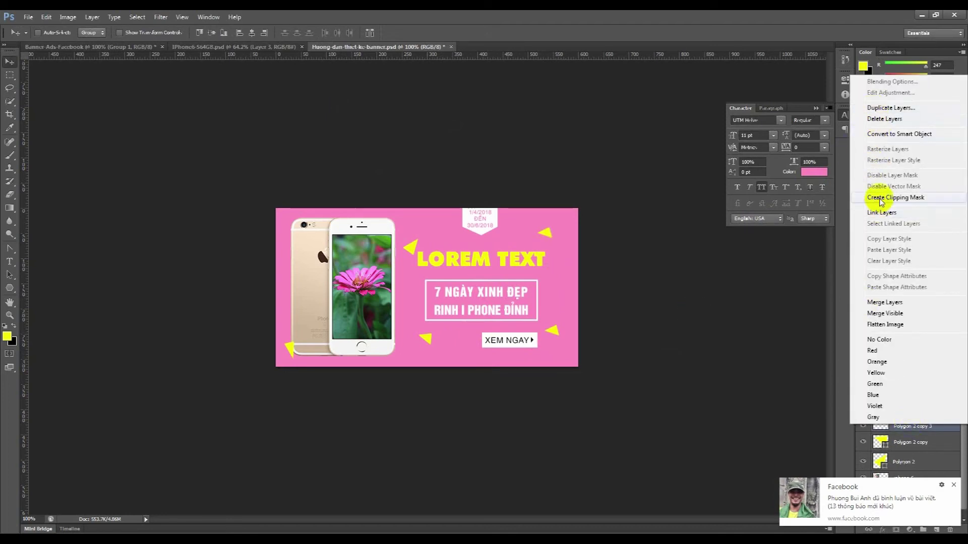
click(875, 301)
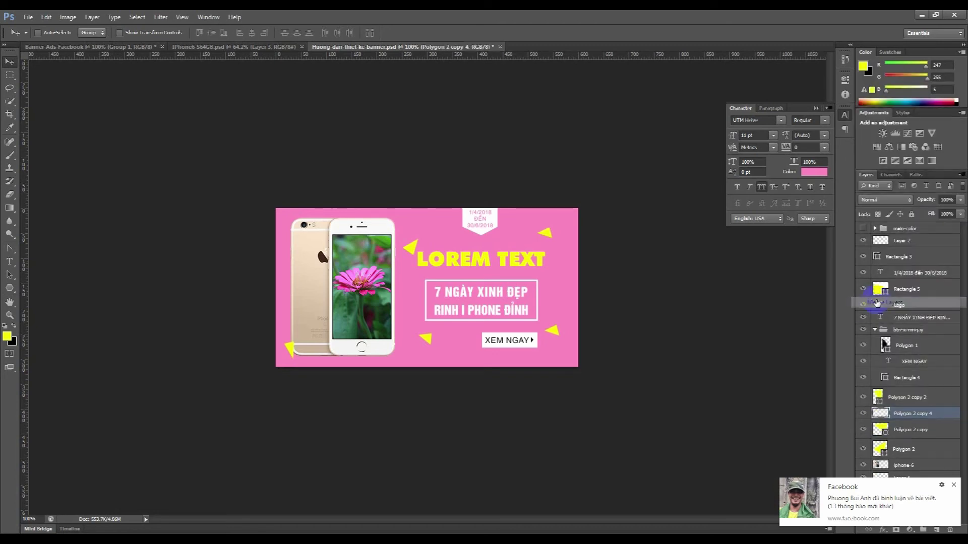
Apply a 3-pixel Gaussian Blur to the merged Polygon 2 copy 4 triangles.
click(183, 18)
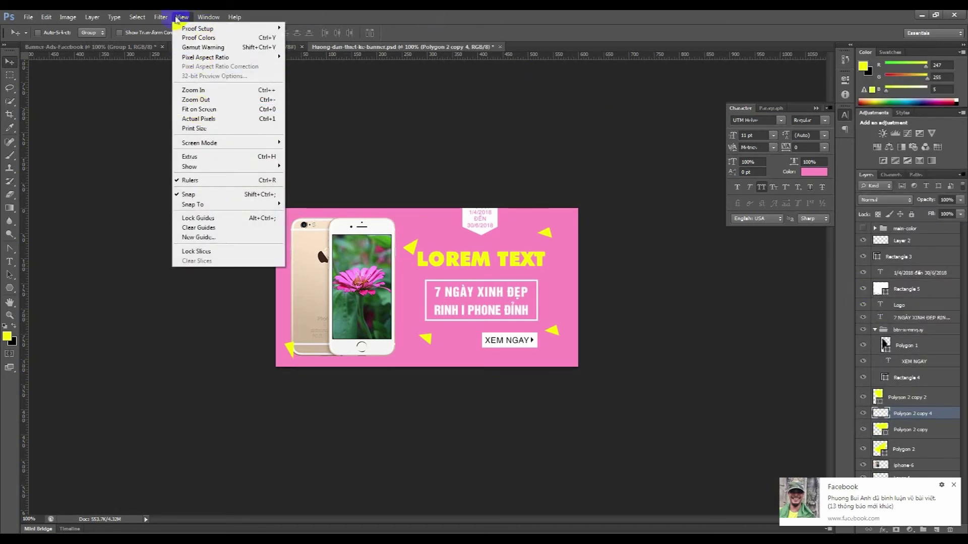
mouse_move(165, 119)
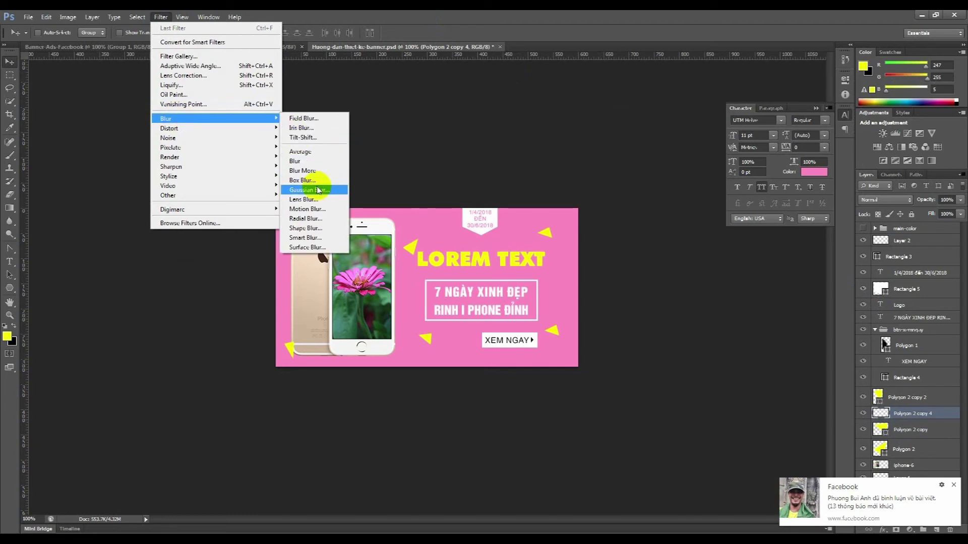
click(319, 190)
drag(454, 135, 225, 136)
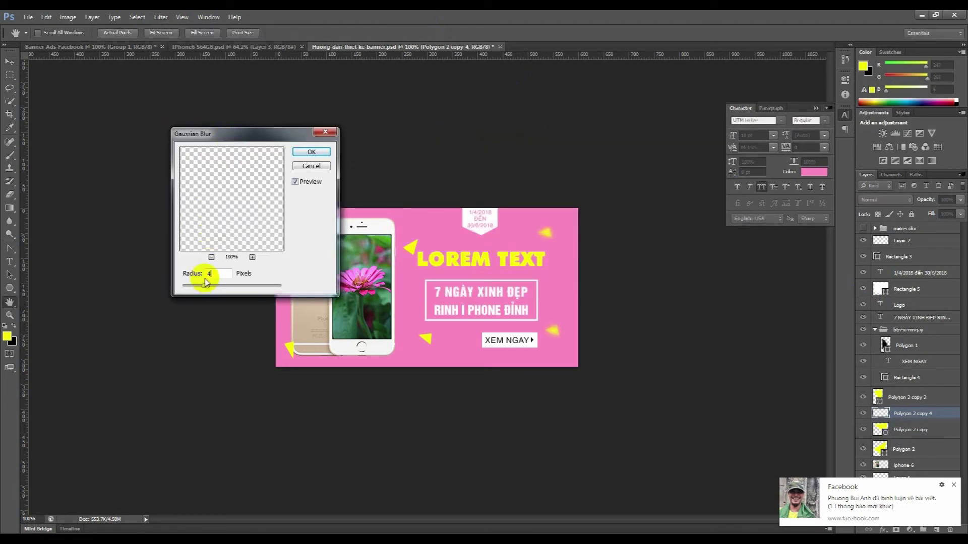
drag(206, 283, 203, 285)
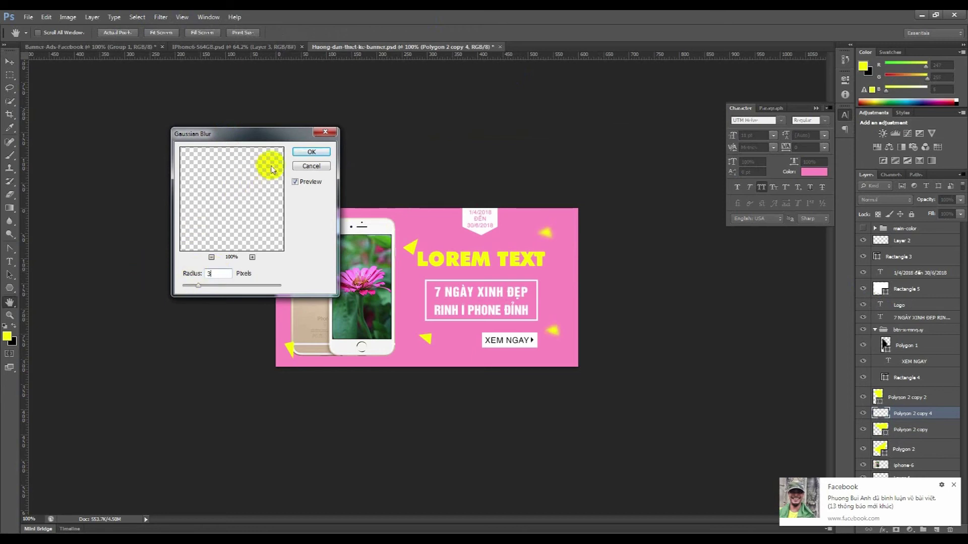
click(310, 152)
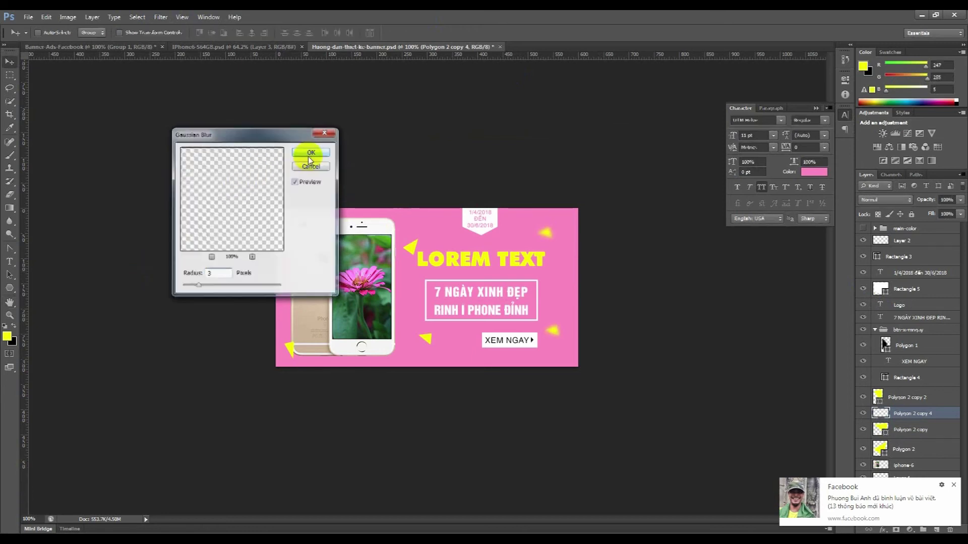
Select the Polygon 2 copy triangle and reposition it near the bottom.
right_click(410, 249)
click(424, 339)
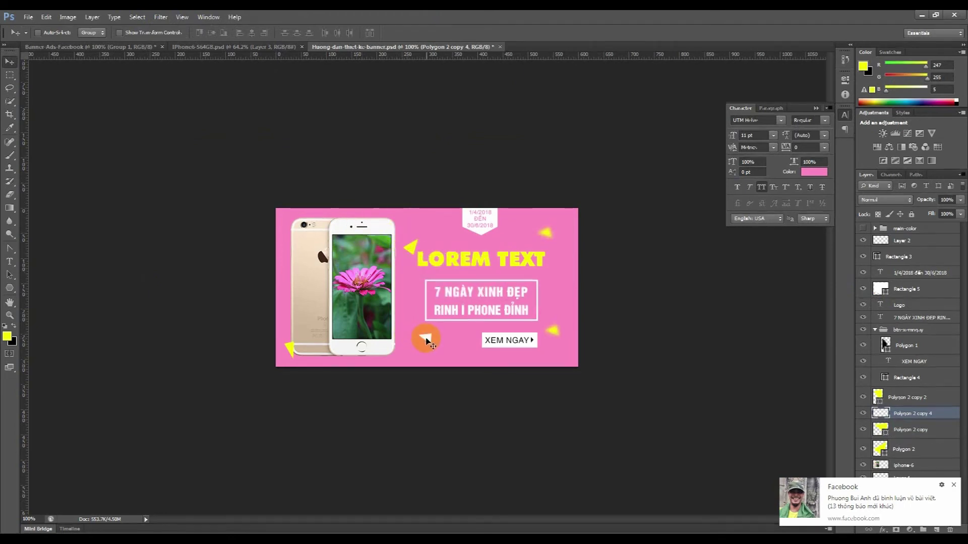
right_click(426, 340)
click(456, 357)
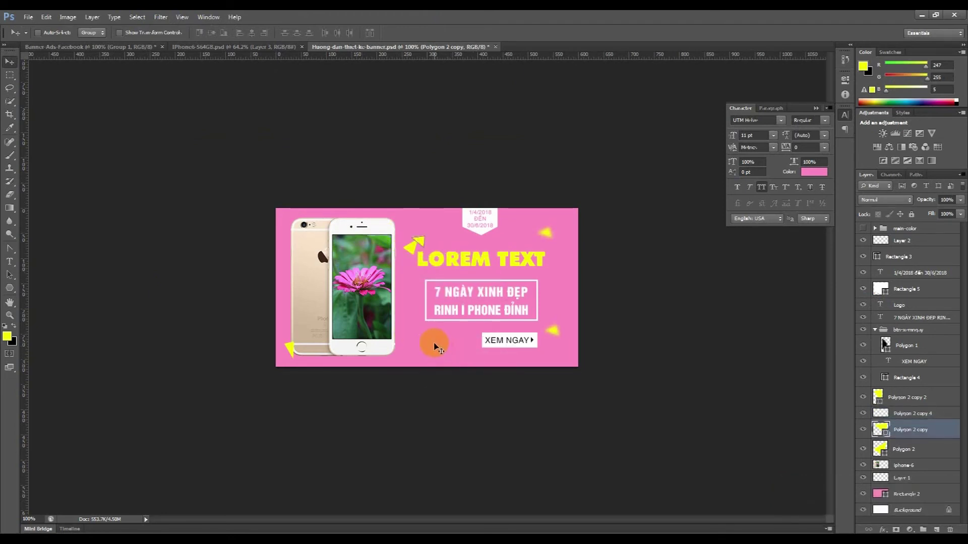
drag(416, 246, 433, 348)
key(ctrl+t)
key(Return)
Add a duplicate triangle below XEM NGAY, shrunk to about 75%.
key(ctrl+j)
key(ctrl+t)
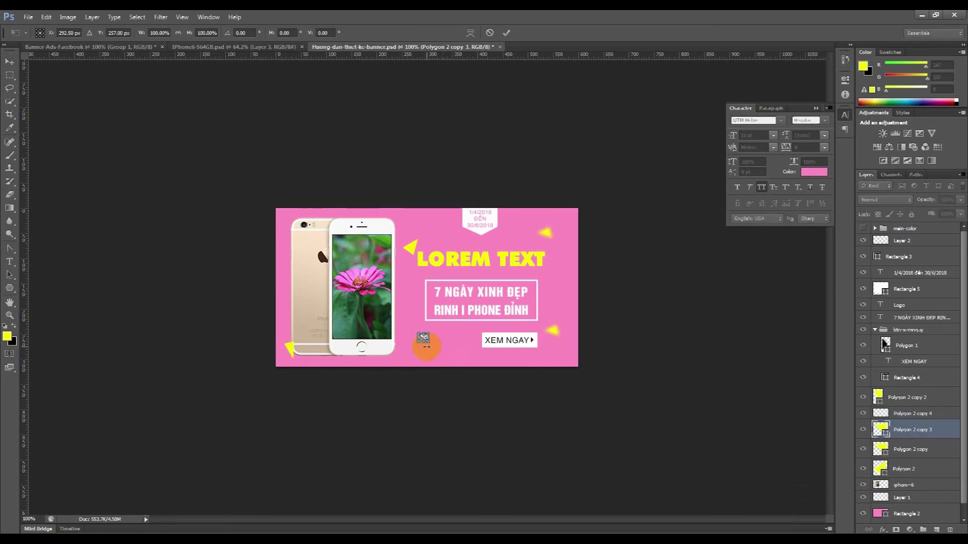
drag(425, 339, 474, 351)
key(Return)
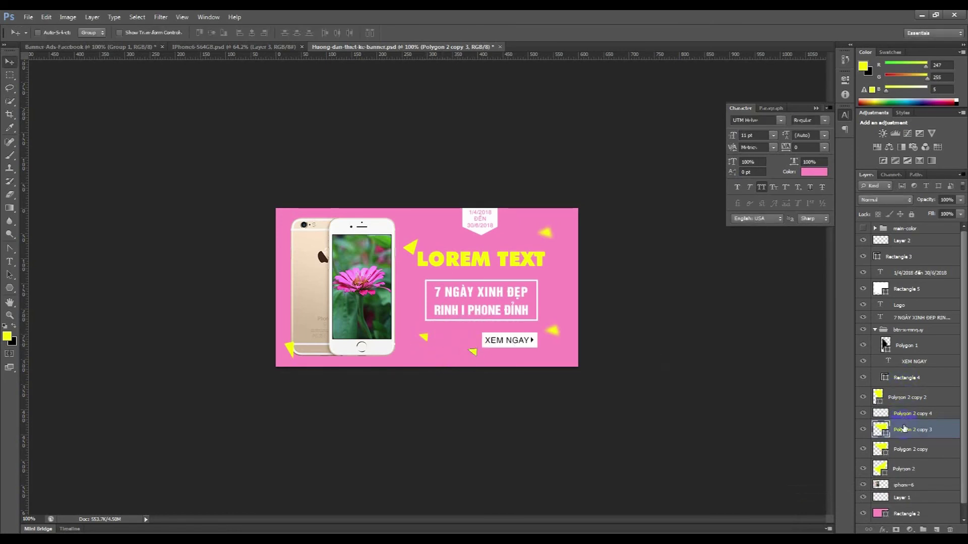
key(ctrl+t)
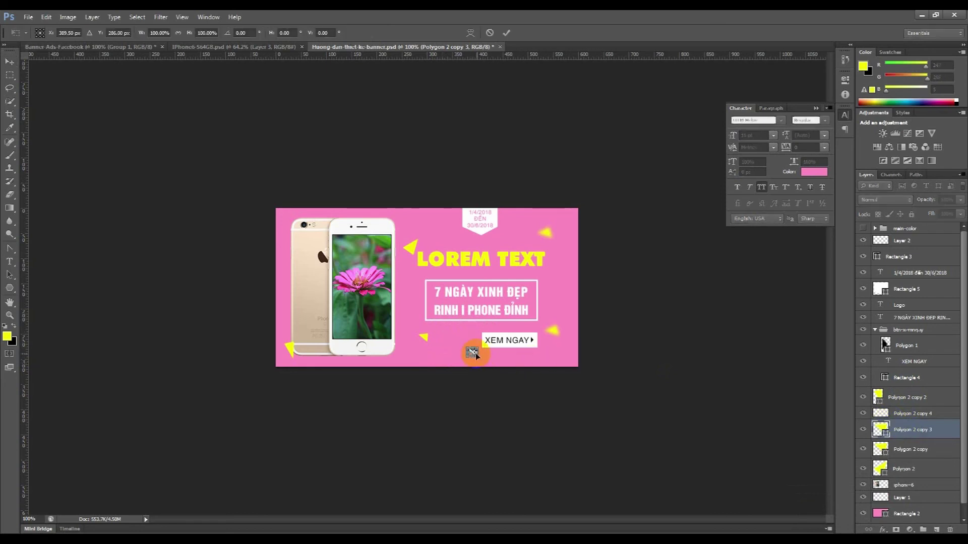
drag(476, 355, 479, 346)
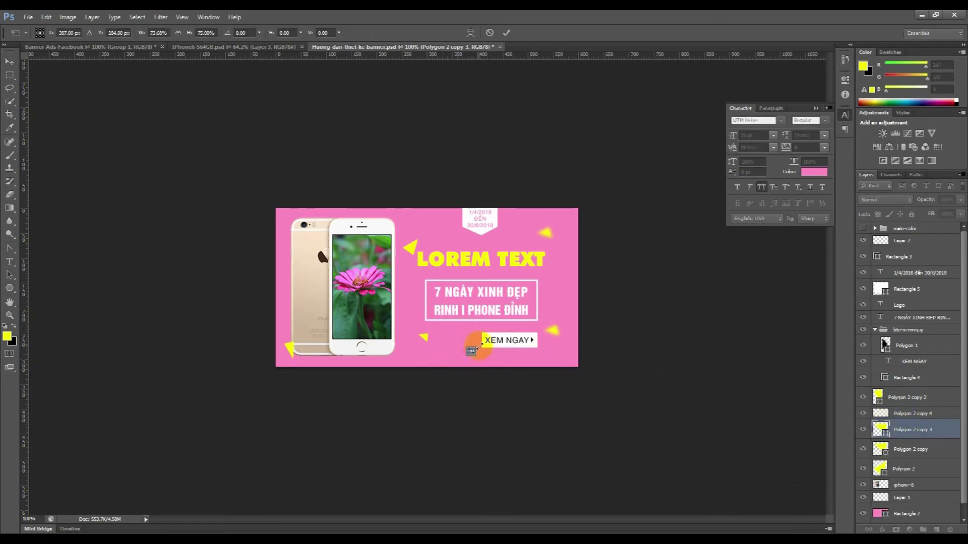
key(Return)
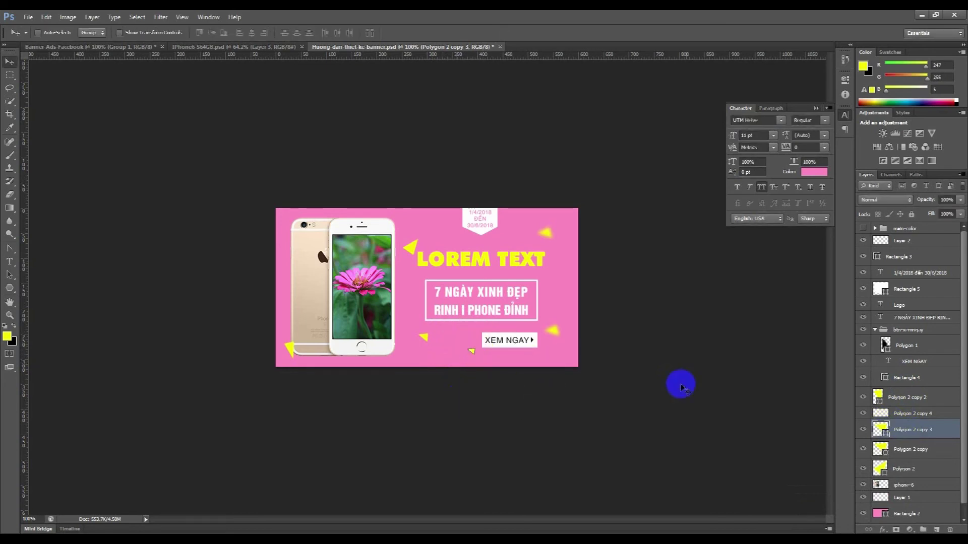
Adjust the layer opacity setting and select the Polygon 2 copy 4 layer.
click(956, 201)
click(931, 255)
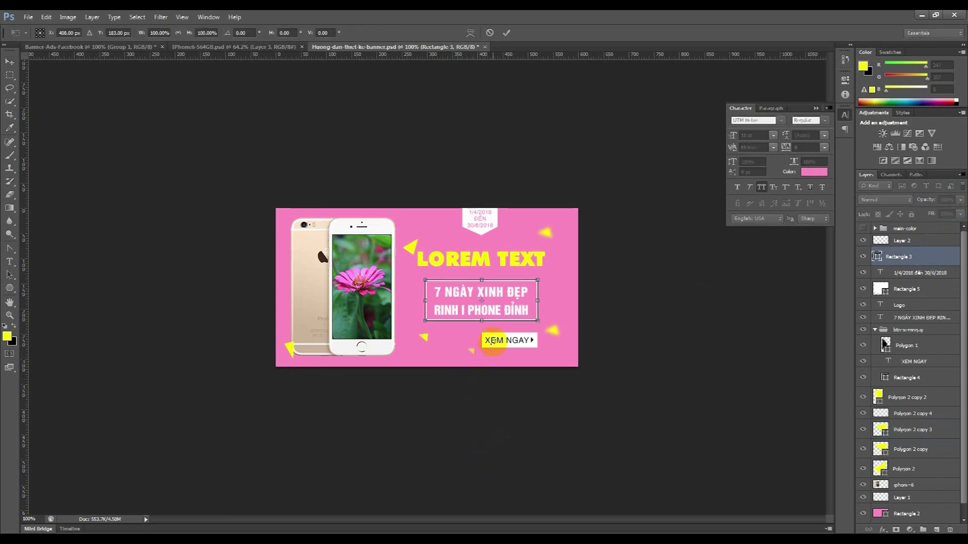
click(908, 415)
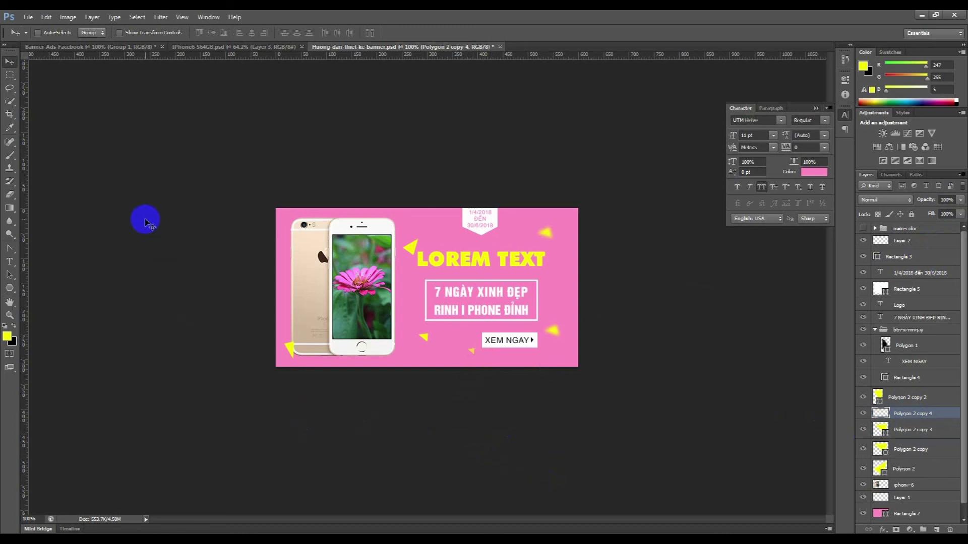
click(28, 17)
Export via Save for Web with JPEG quality Maximum 100 and begin saving.
click(52, 158)
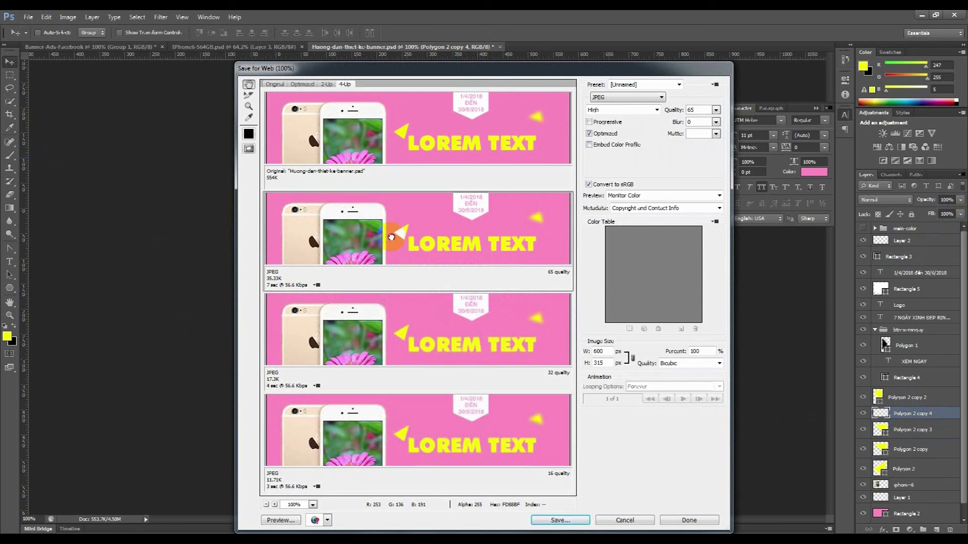
mouse_move(715, 109)
mouse_down()
mouse_move(706, 123)
mouse_move(719, 123)
mouse_up()
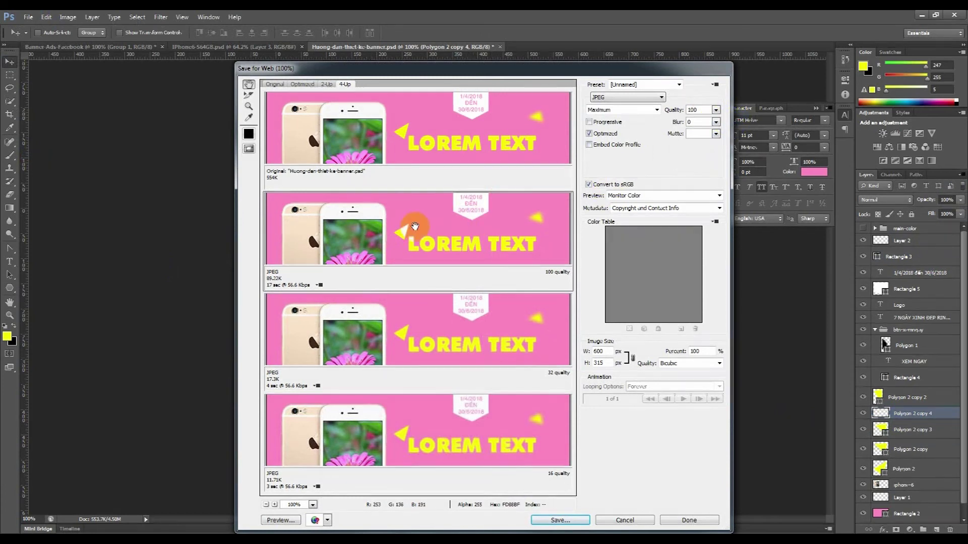
click(560, 520)
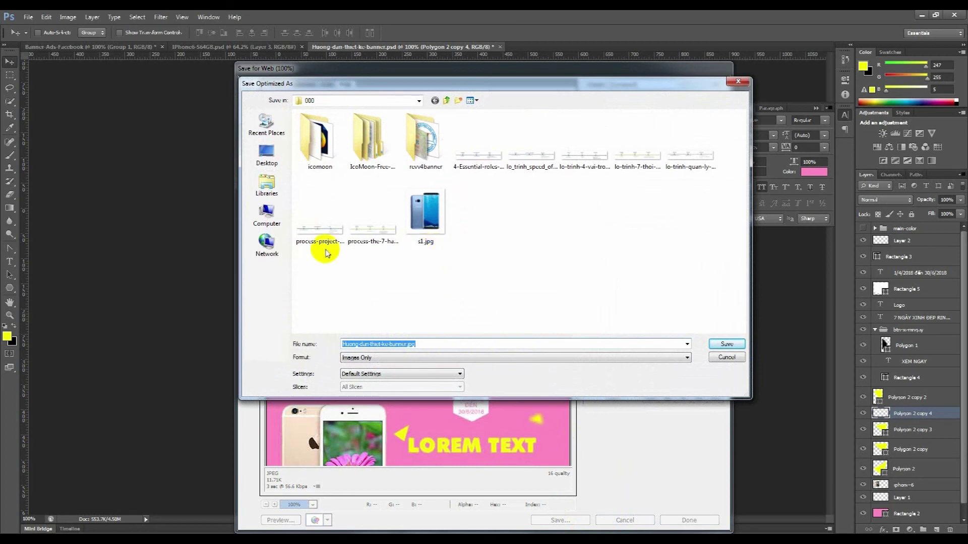
Bring the Desktop's Banner-Design Explorer window to the front.
click(176, 540)
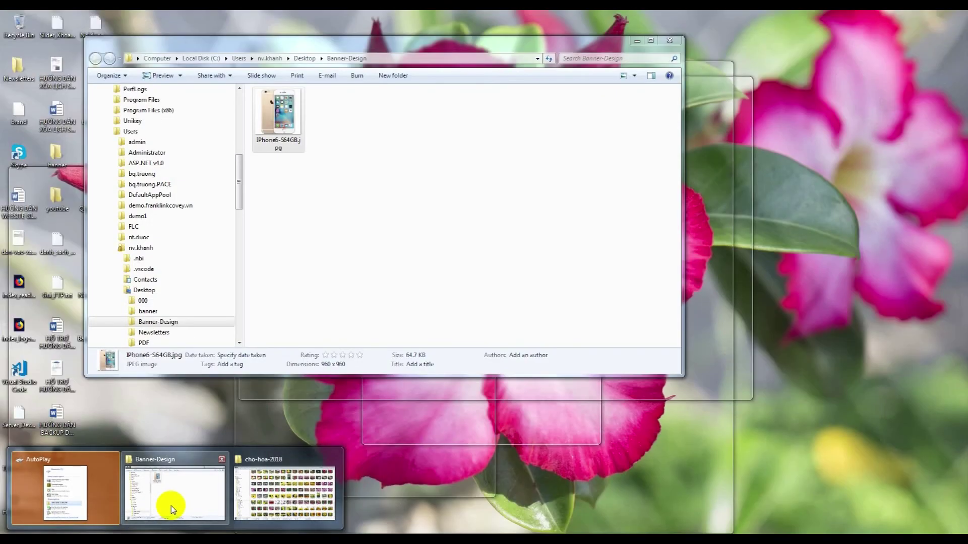
click(171, 505)
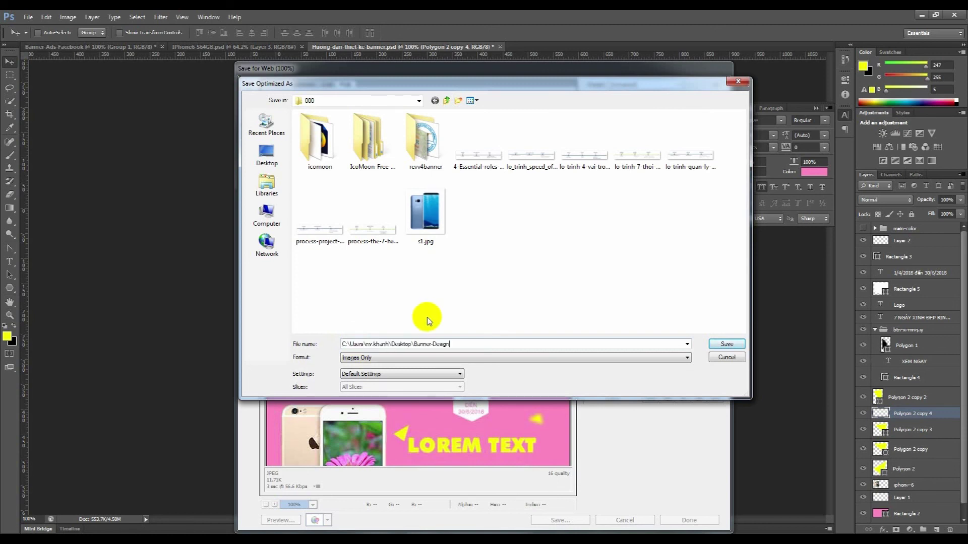
Open the Banner-Design folder and save Huong-dan-thiet-ke-banner.jpg there.
key(Return)
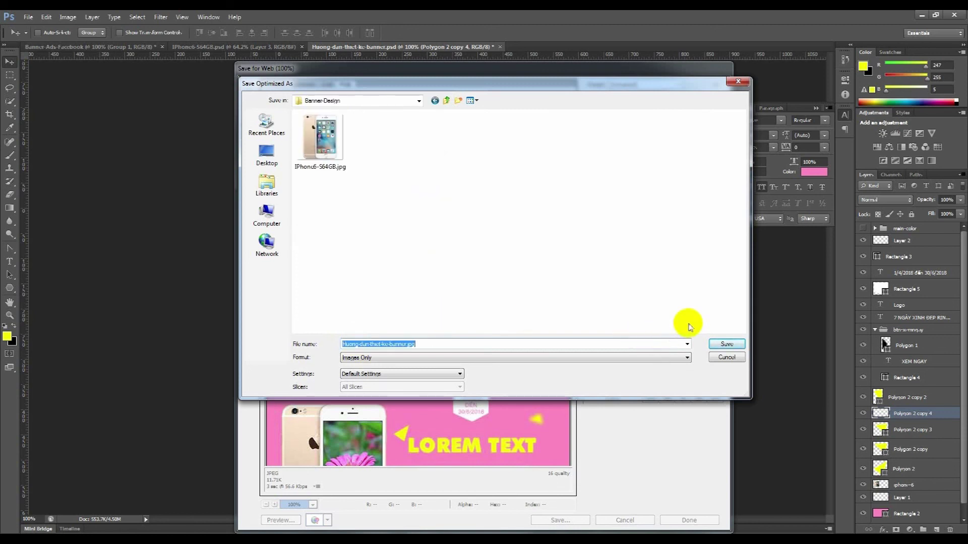
click(711, 343)
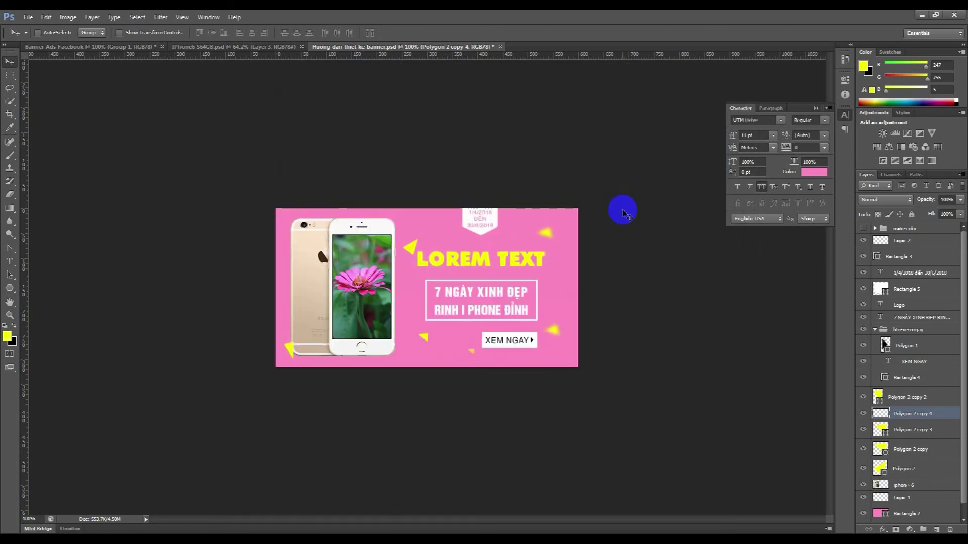